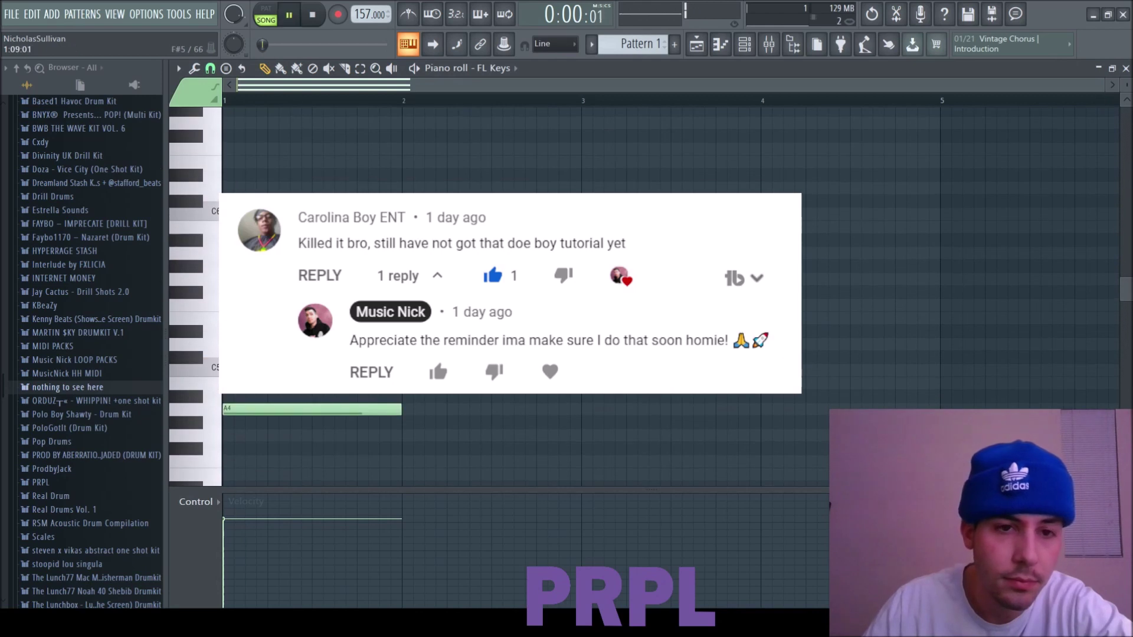
# - Start the second chord with a B5 note halfway through bar 1 in FL Keys and repeatedly play the pattern to check it
pyautogui.scroll(1, 313, 290)
pyautogui.press('space')
pyautogui.press('space')
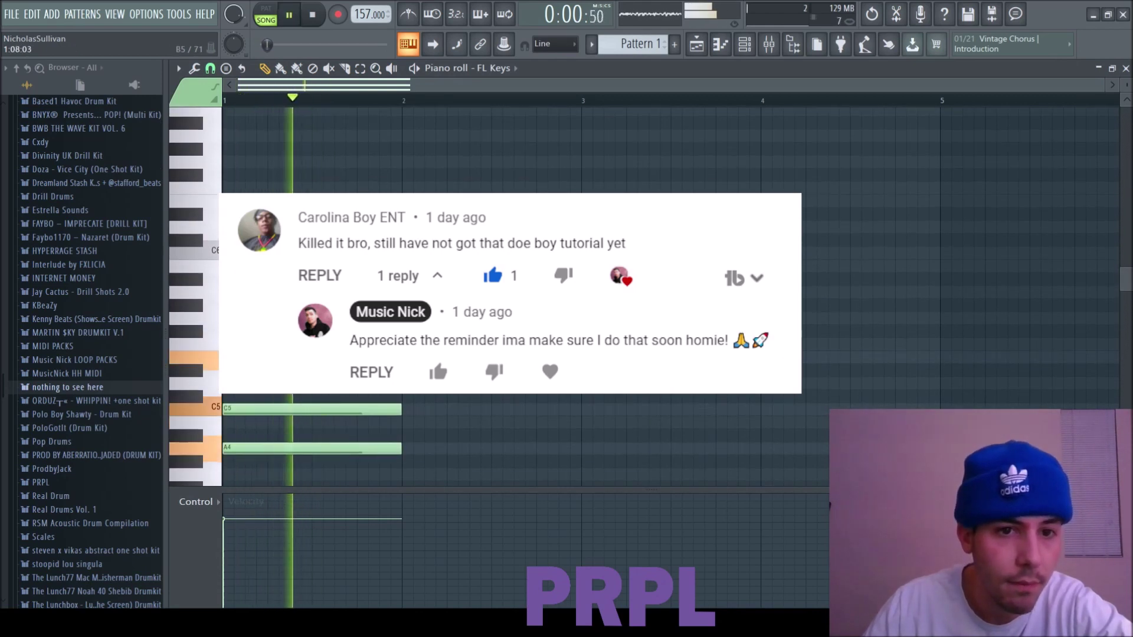
pyautogui.click(314, 264)
pyautogui.press('space')
pyautogui.press('space')
pyautogui.press('space')
pyautogui.press('space')
pyautogui.press('space')
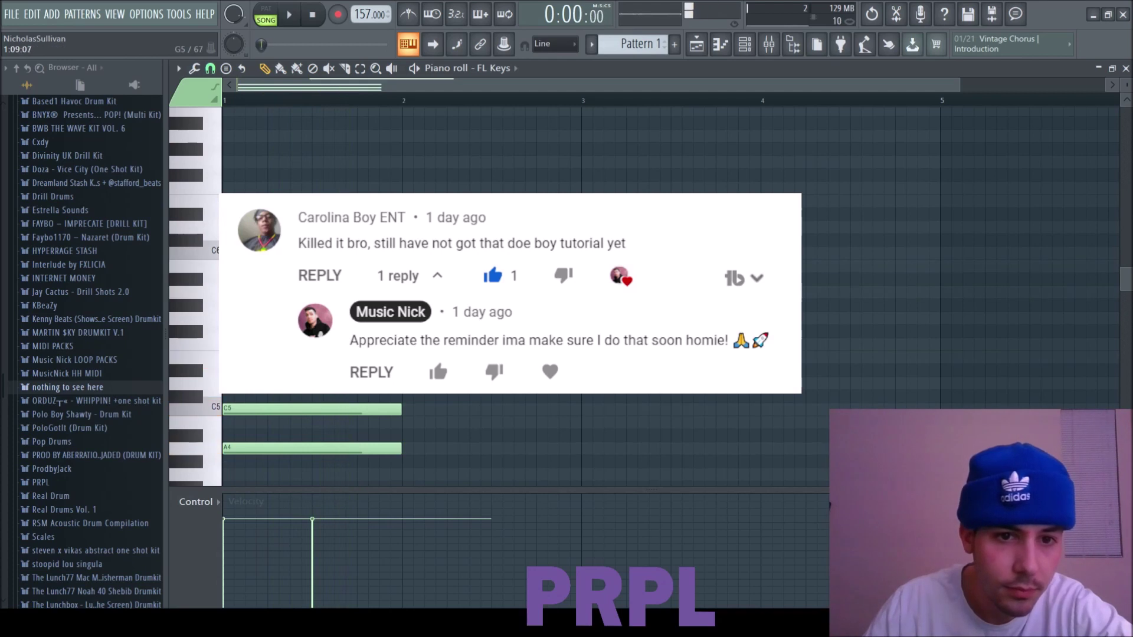
pyautogui.press('space')
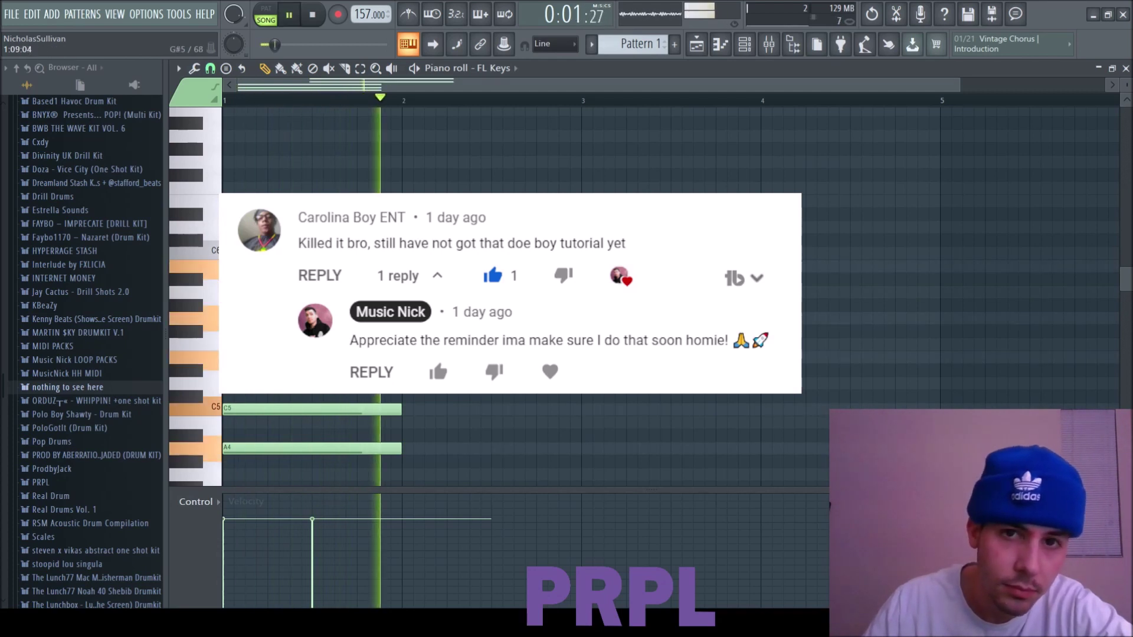
pyautogui.press('space')
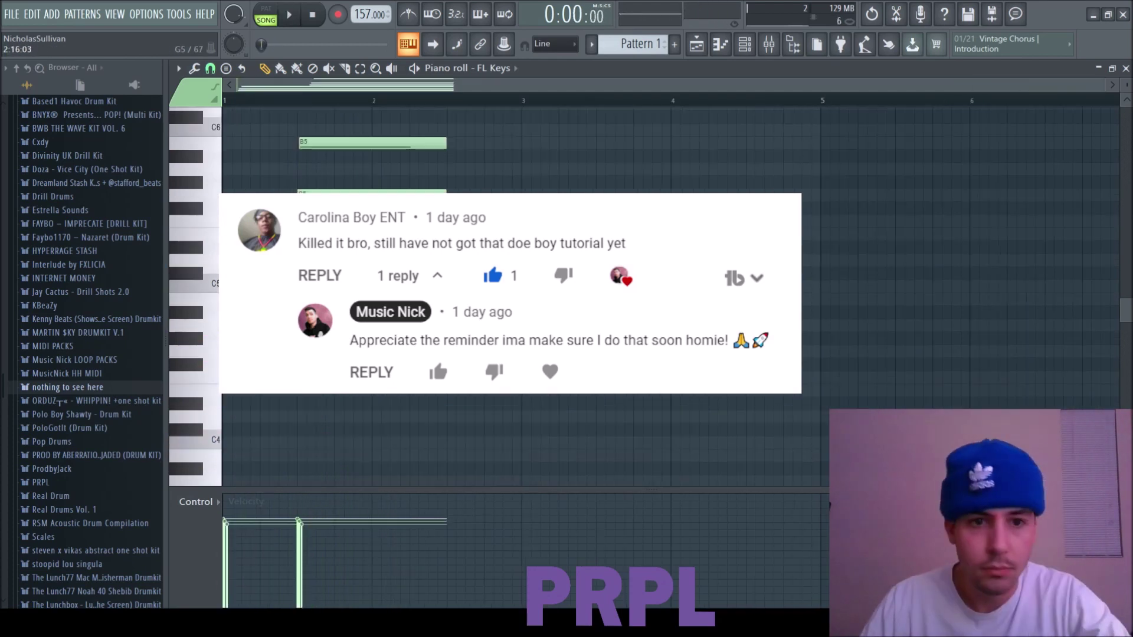
pyautogui.press('space')
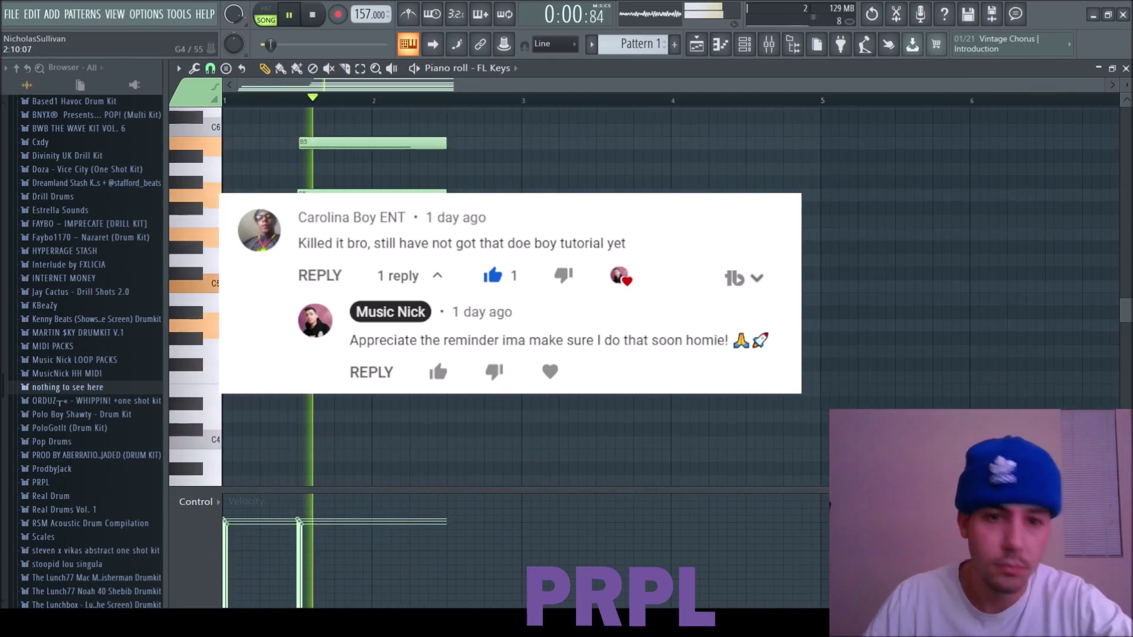
pyautogui.press('space')
# - Start the third chord halfway through bar 2, shortening its E4 note to half a bar and adding notes such as B4 above
pyautogui.click(454, 392)
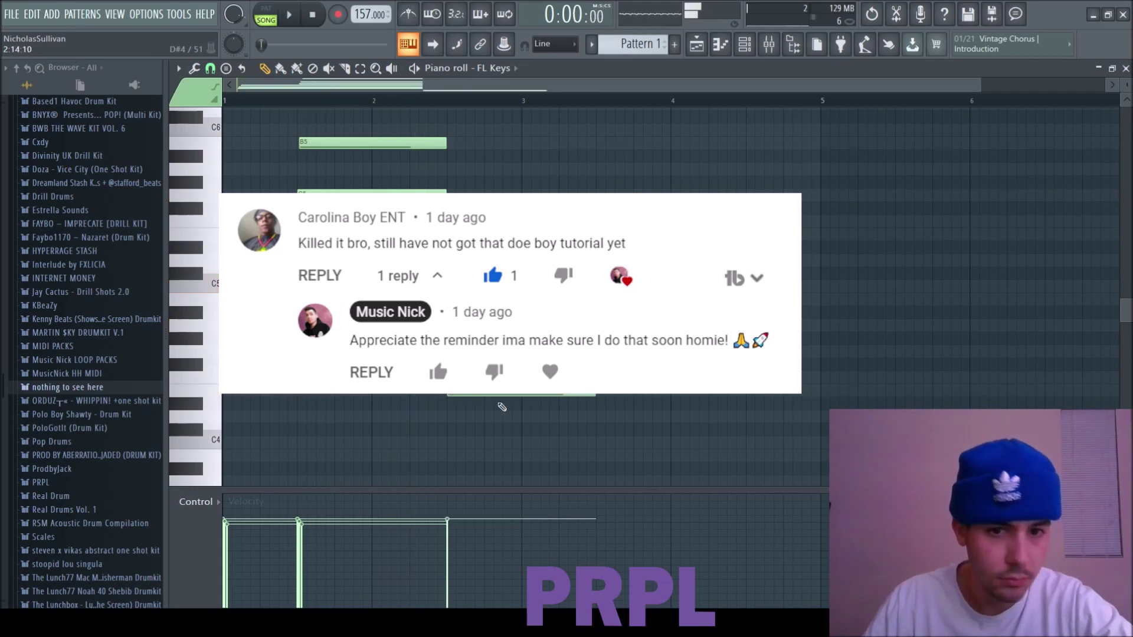
pyautogui.press('space')
pyautogui.moveTo(594, 396); pyautogui.dragTo(520, 395)
pyautogui.click(454, 351)
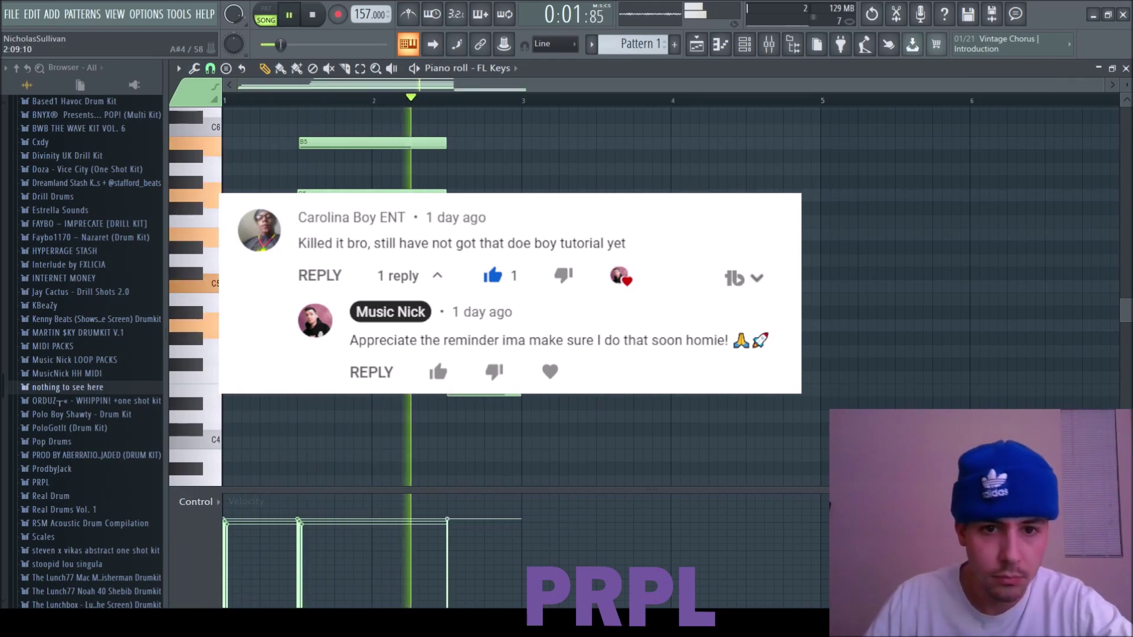
pyautogui.click(454, 299)
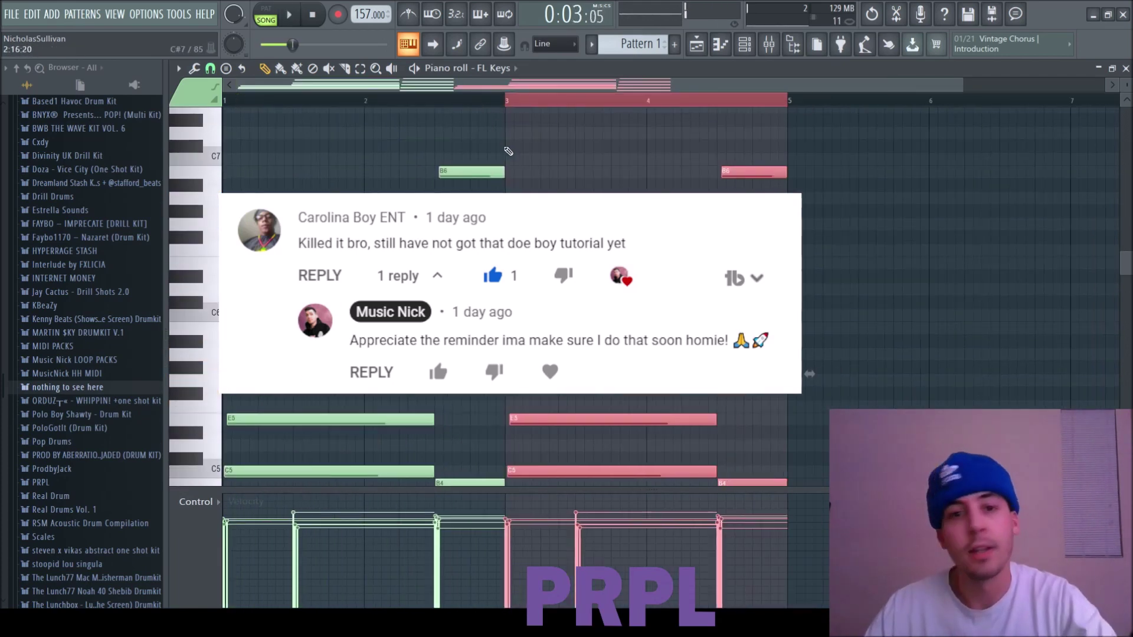
# - Select the four-bar chord progression and duplicate it into bars 5 to 8
pyautogui.moveTo(415, 108); pyautogui.dragTo(97, 112)
pyautogui.hotkey('ctrl', 'b')
pyautogui.scroll(-2, 672, 295)
pyautogui.scroll(1, 672, 295)
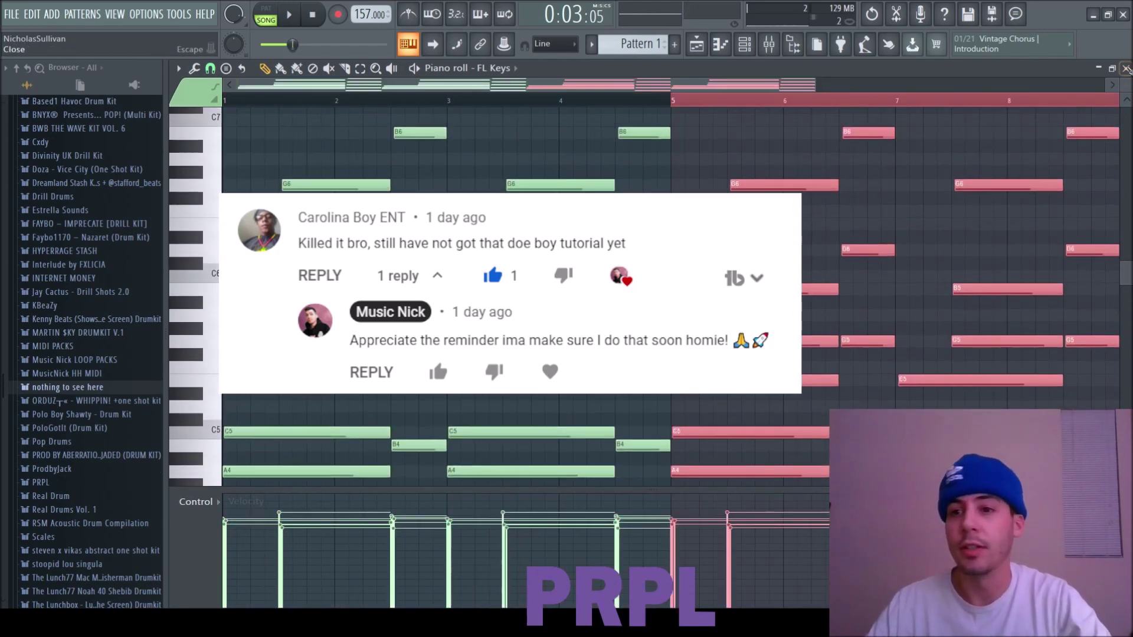
pyautogui.moveTo(1127, 83); pyautogui.dragTo(1127, 87)
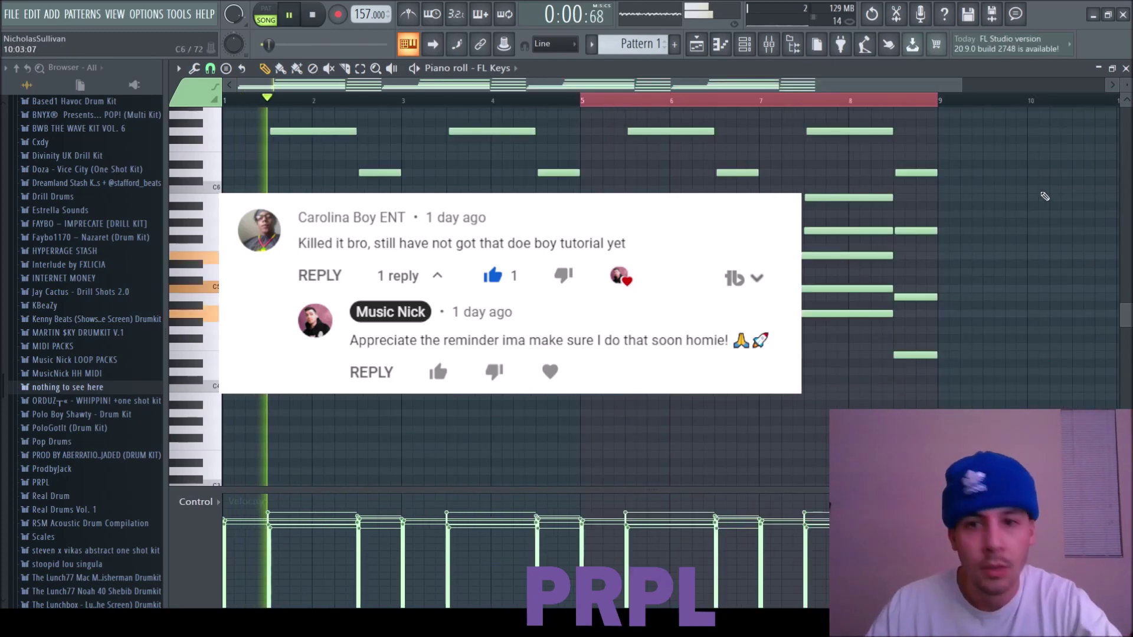
# - Stop playback, close the piano roll and reopen the FL Keys notes to show the whole progression
pyautogui.click(1125, 68)
pyautogui.press('space')
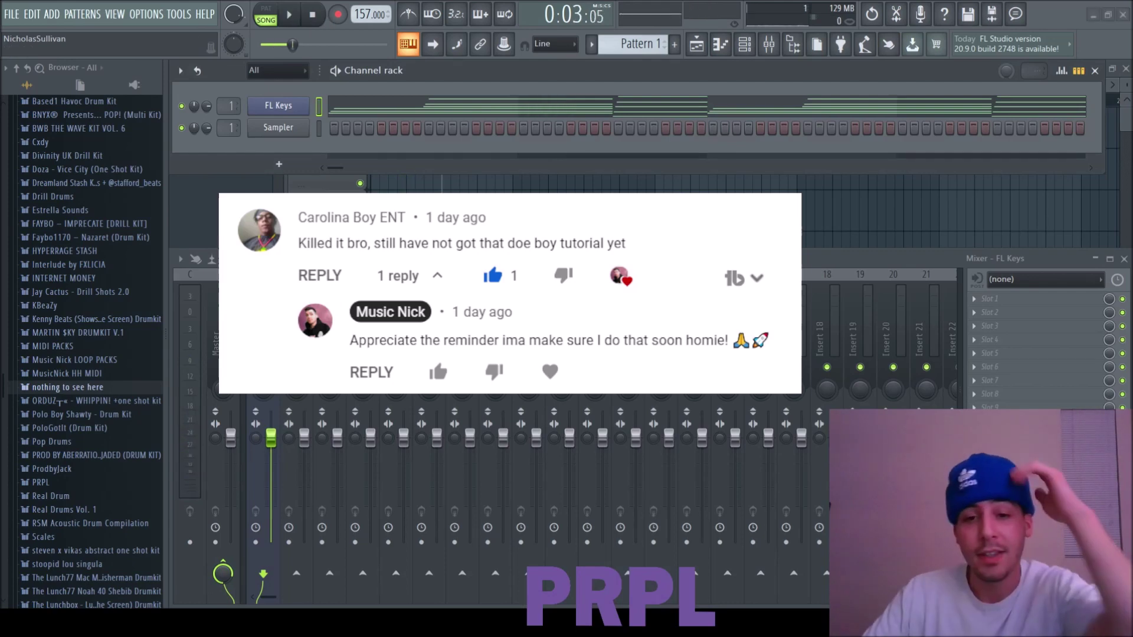
pyautogui.click(495, 107)
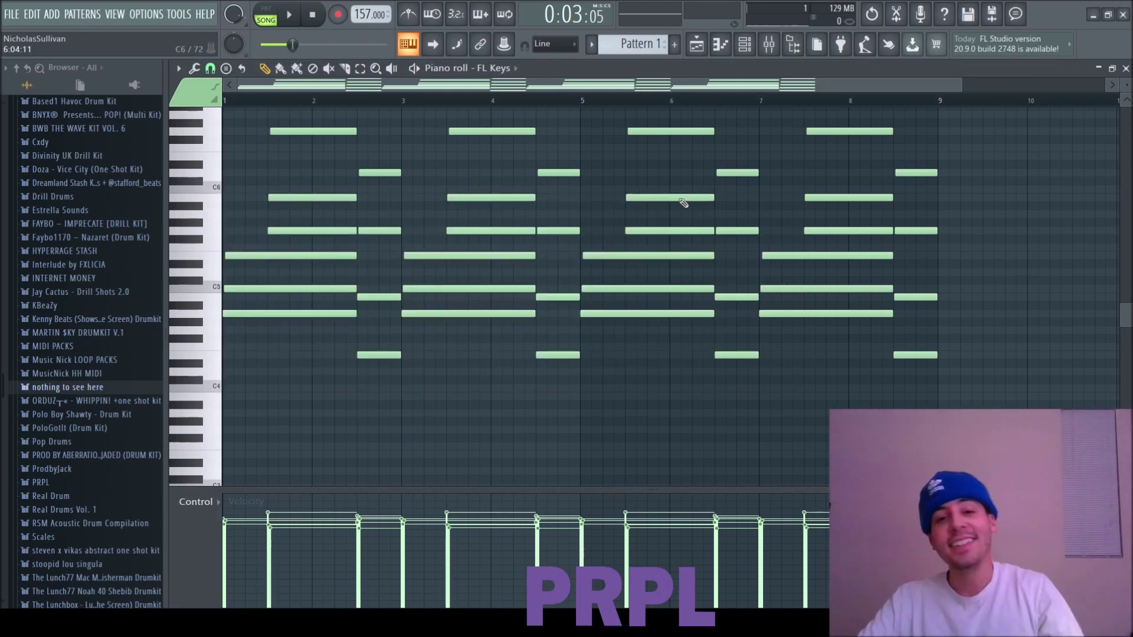
pyautogui.scroll(1, 291, 367)
pyautogui.scroll(1, 260, 348)
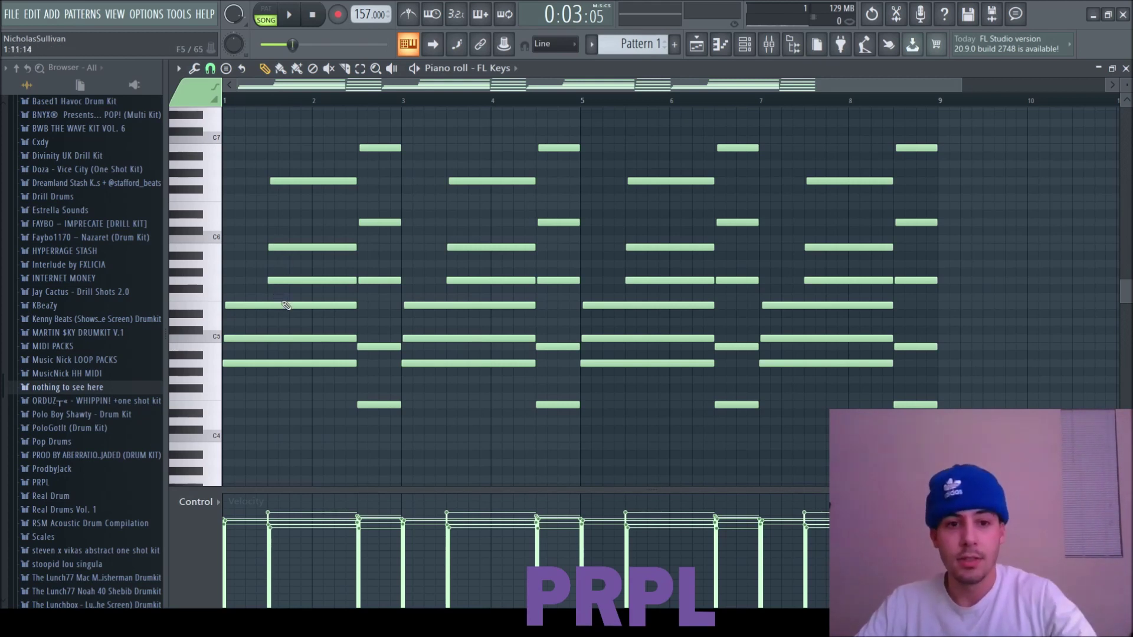
# - Examine the notes of each of the three chords in bars 1 and 2, and play the progression back
pyautogui.keyDown('ctrl'); pyautogui.click(282, 280); pyautogui.keyUp('ctrl')
pyautogui.keyDown('ctrl'); pyautogui.click(295, 180); pyautogui.keyUp('ctrl')
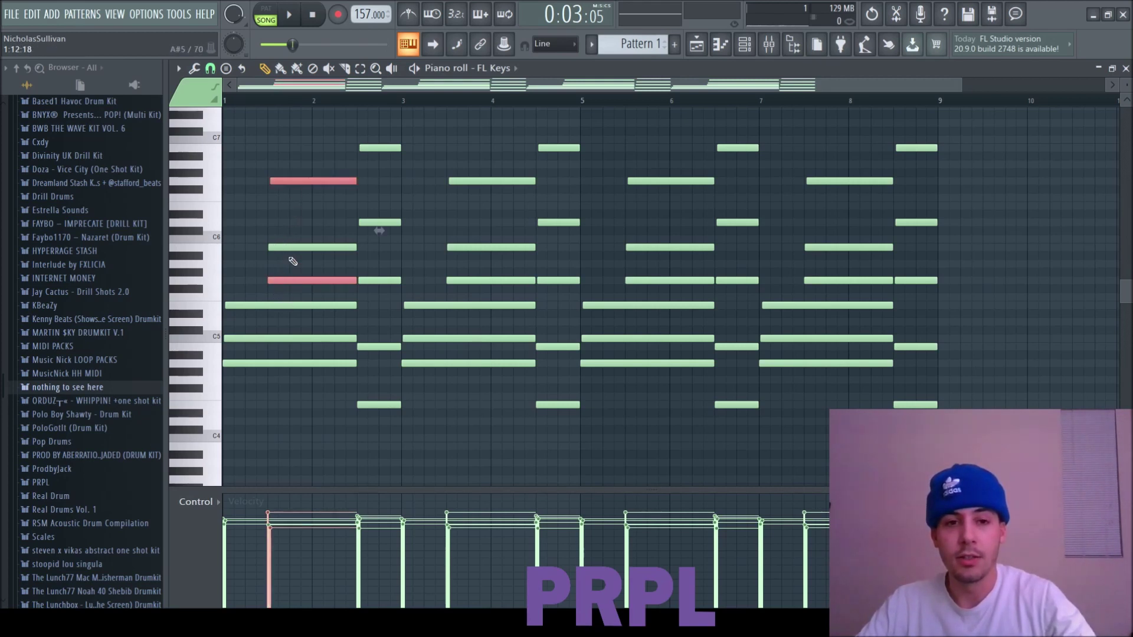
pyautogui.click(260, 213)
pyautogui.moveTo(298, 391); pyautogui.dragTo(282, 168)
pyautogui.moveTo(260, 411); pyautogui.dragTo(240, 281)
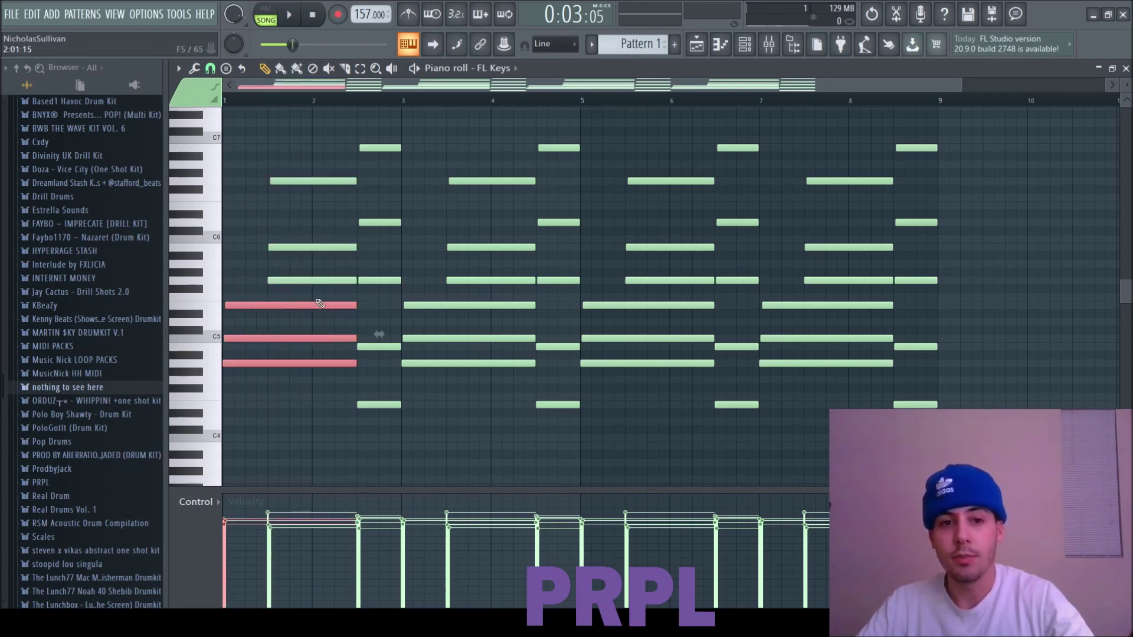
pyautogui.moveTo(317, 295); pyautogui.dragTo(301, 171)
pyautogui.click(417, 343)
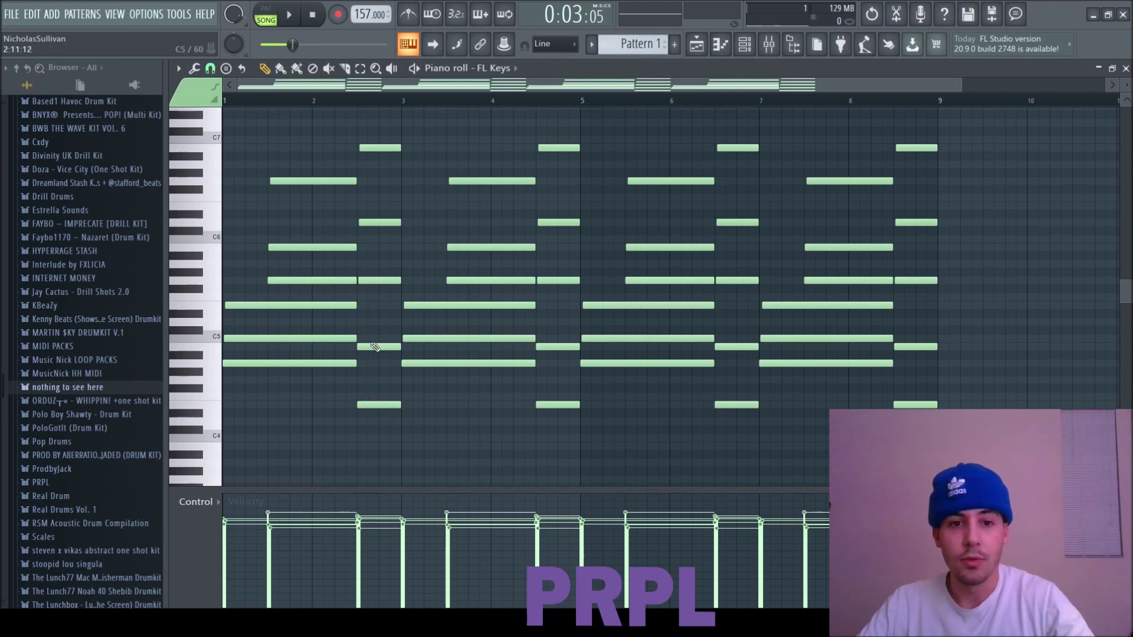
pyautogui.click(378, 222)
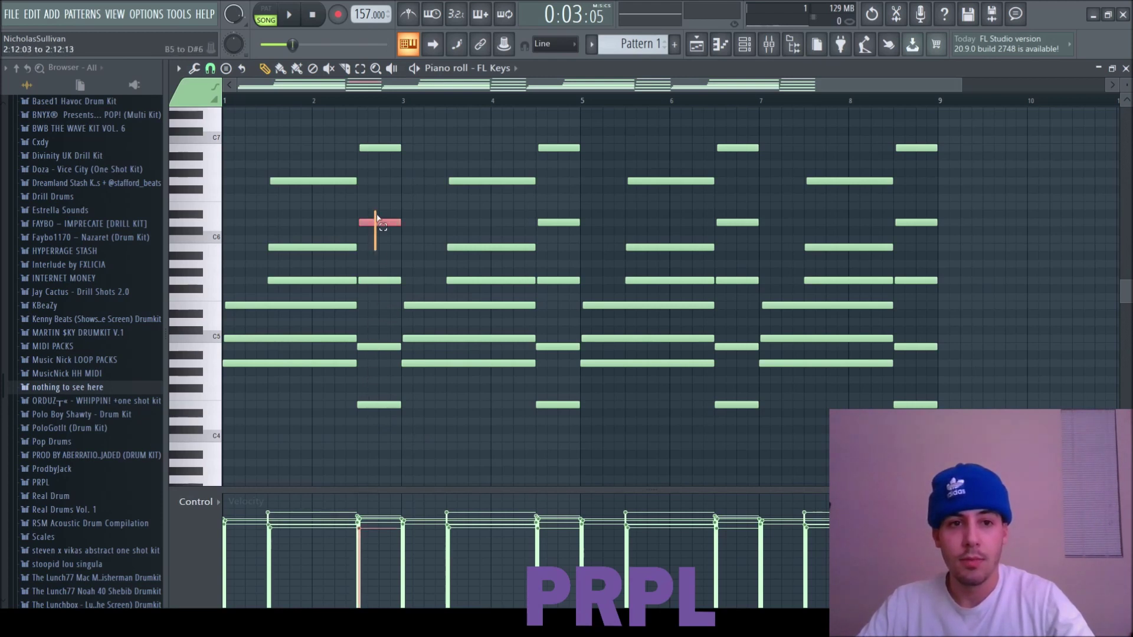
pyautogui.click(364, 279)
pyautogui.click(377, 405)
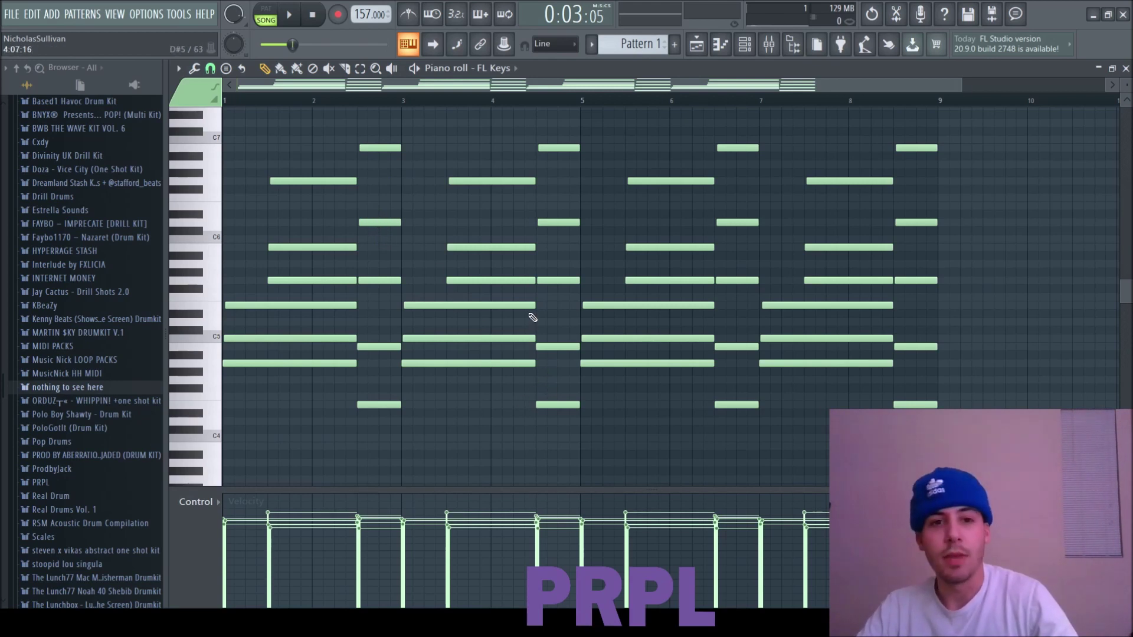
pyautogui.press('space')
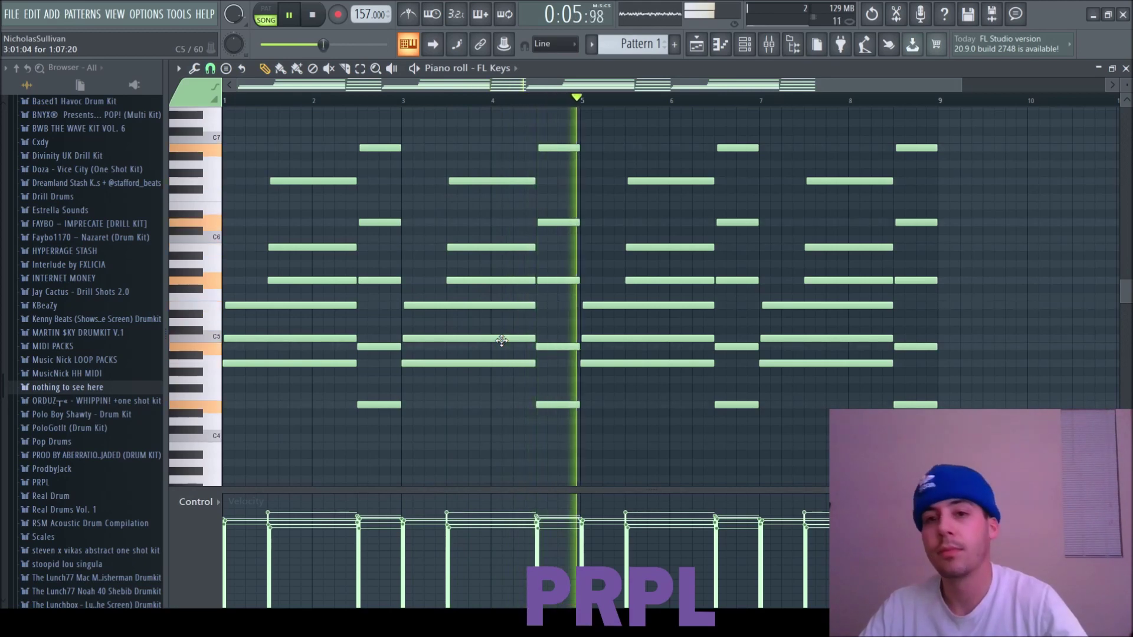
pyautogui.scroll(2, 504, 342)
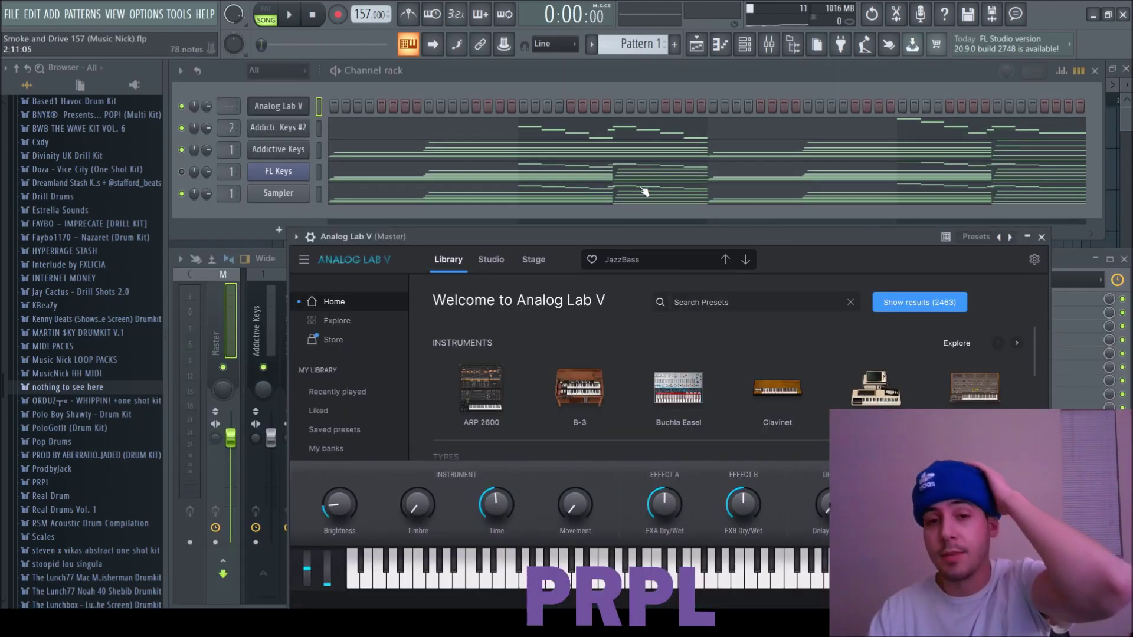
# - Review the Addictive Keys instrument and the notes of Addictive Keys and Addictive Keys #2, closing each window
pyautogui.click(305, 149)
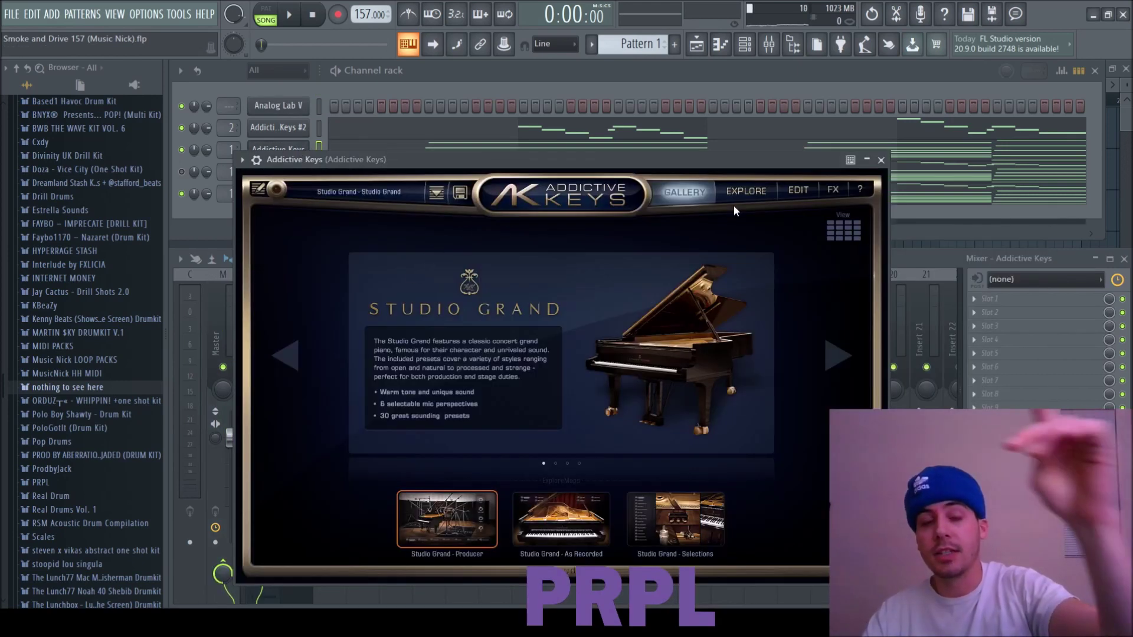
pyautogui.click(866, 159)
pyautogui.click(365, 162)
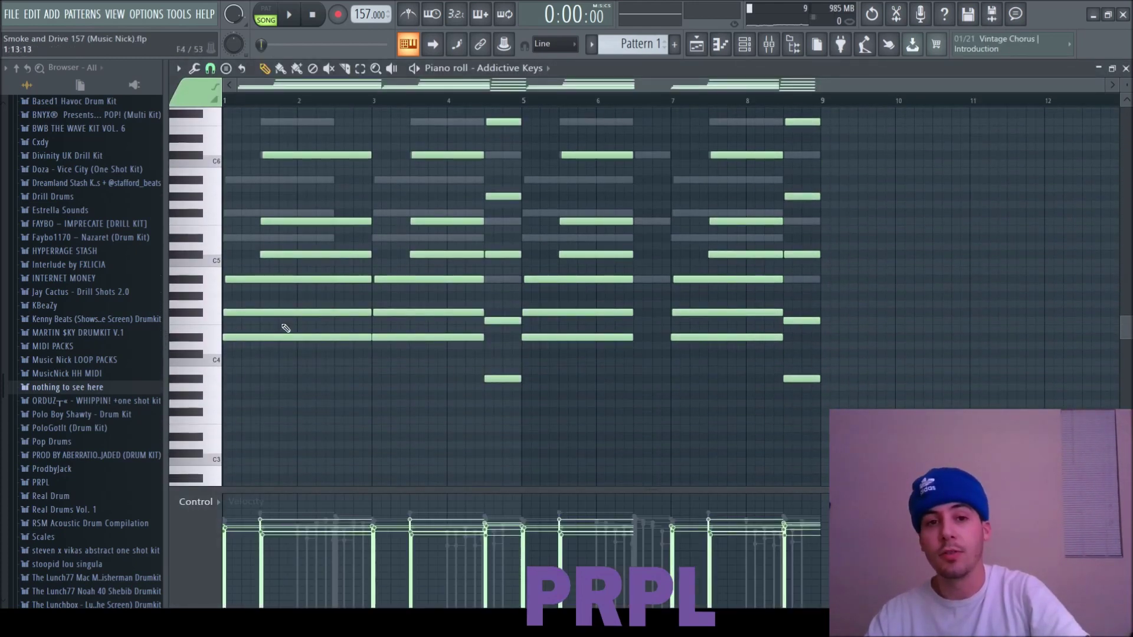
pyautogui.click(1125, 68)
pyautogui.click(393, 130)
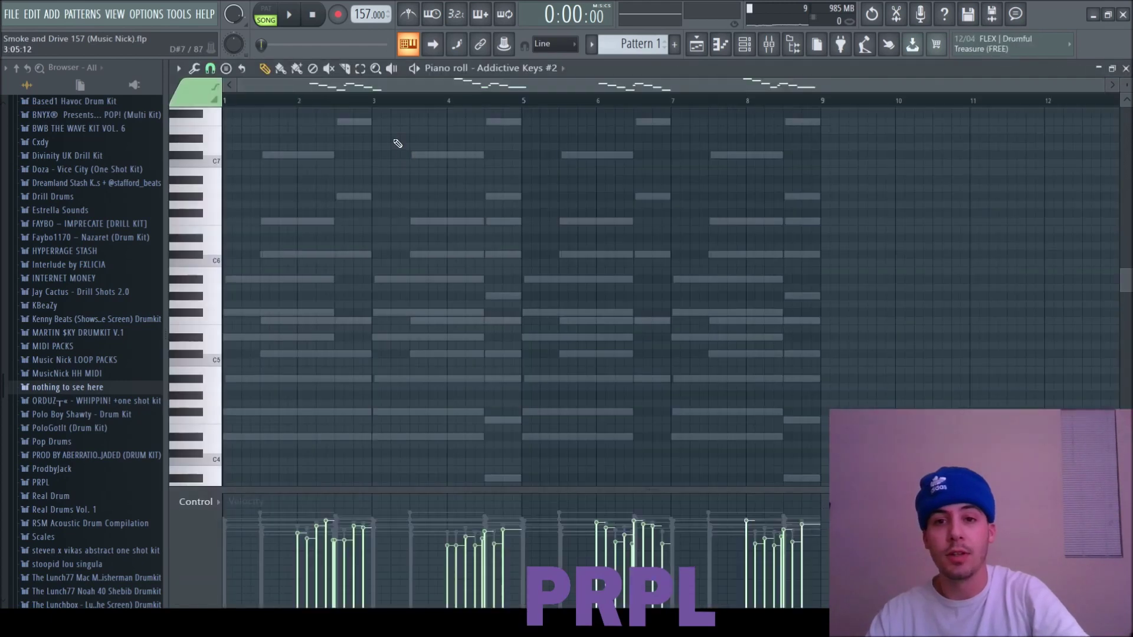
pyautogui.click(1125, 69)
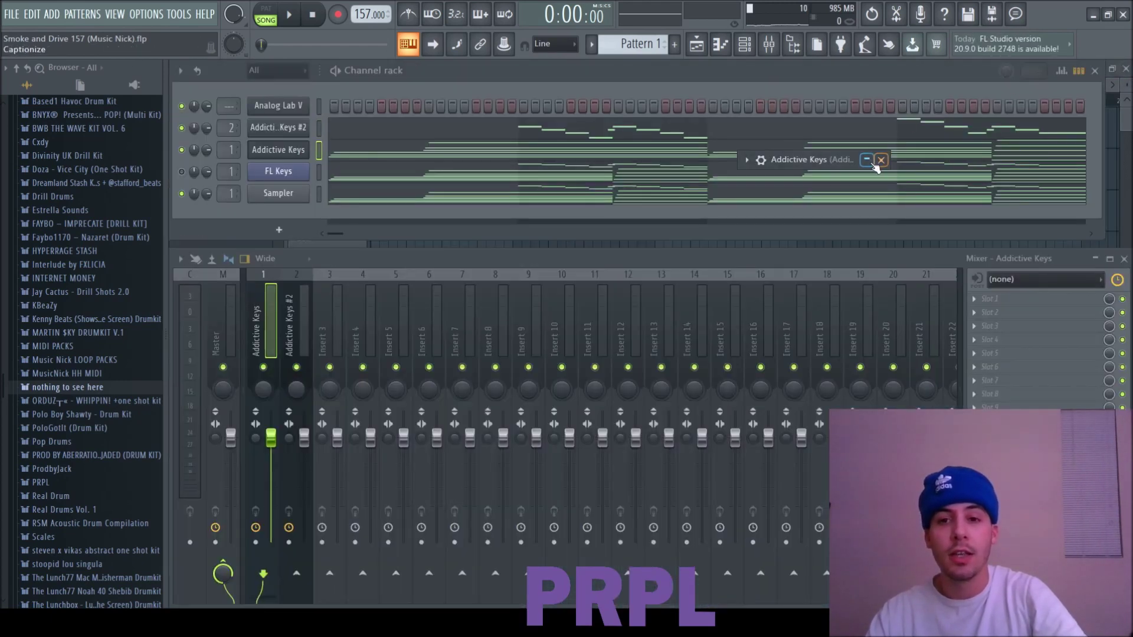
pyautogui.click(897, 167)
pyautogui.click(883, 161)
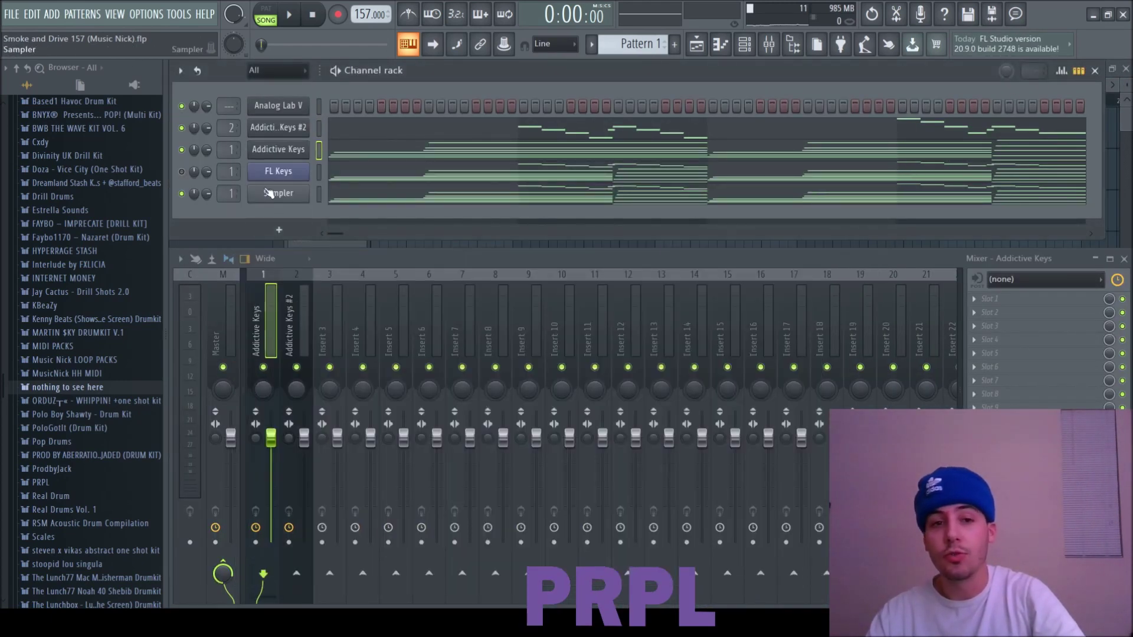
# - Open Analog Lab V, start playback and select all notes of the Addictive Keys chord part
pyautogui.click(267, 106)
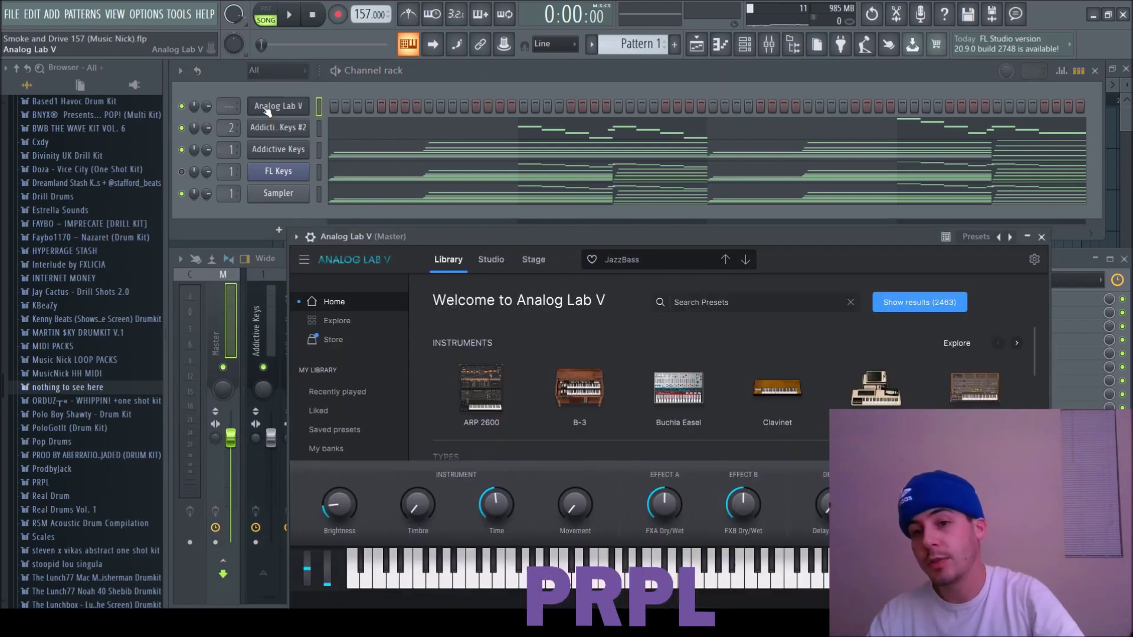
pyautogui.click(289, 15)
pyautogui.press('F7')
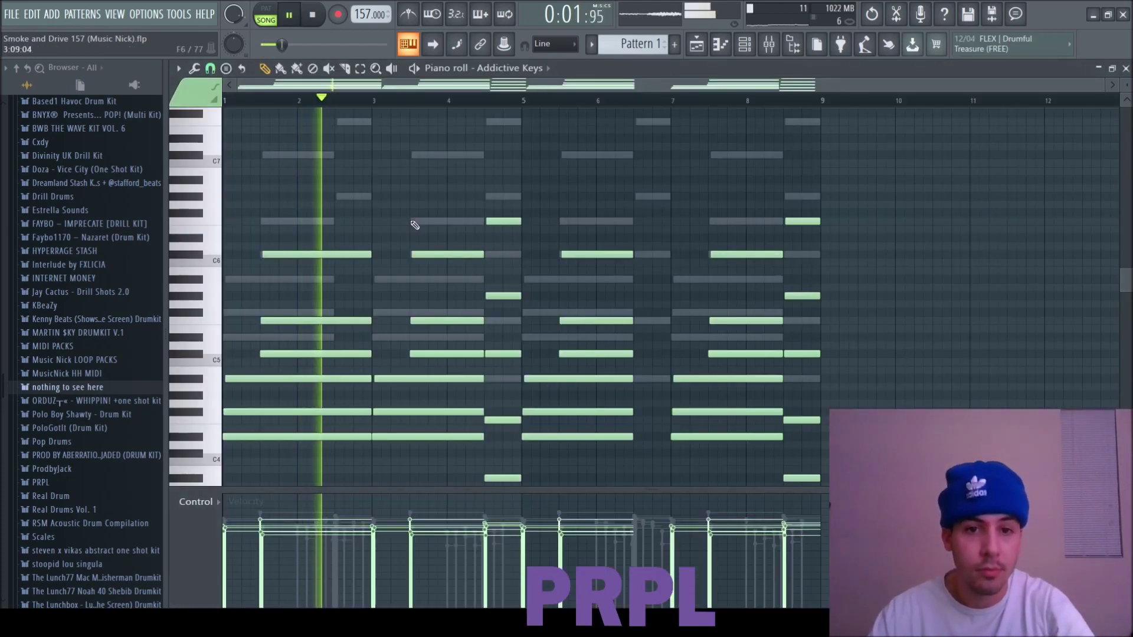
pyautogui.hotkey('ctrl', 'a')
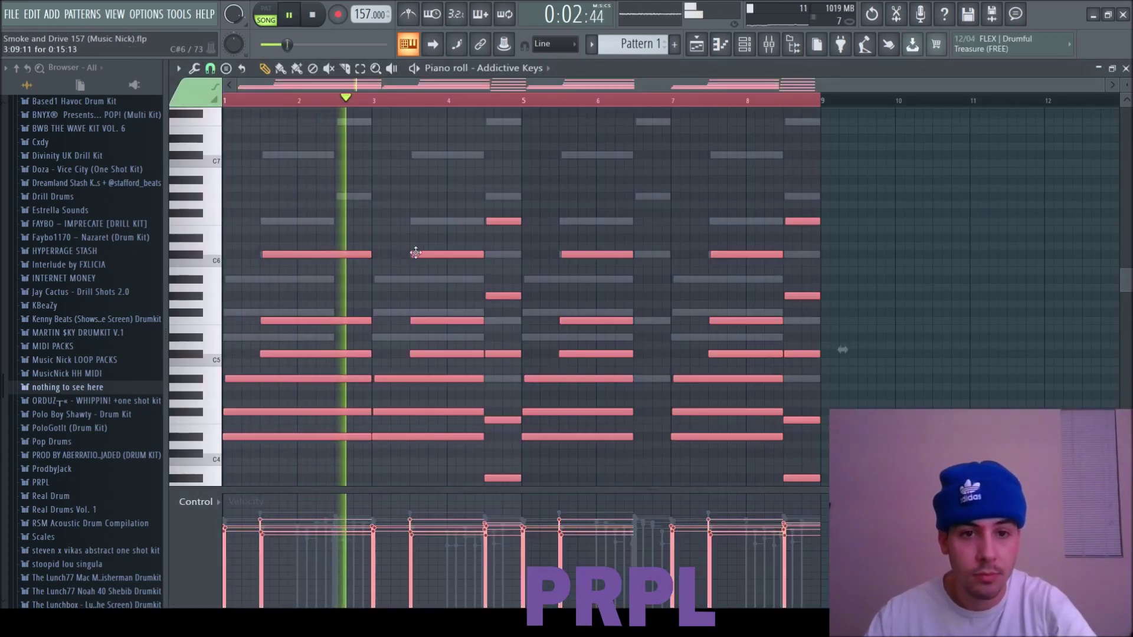
pyautogui.click(1125, 69)
# - Examine the melody notes of Addictive Keys #2 during playback and close its piano roll
pyautogui.click(349, 132)
pyautogui.scroll(-3, 449, 295)
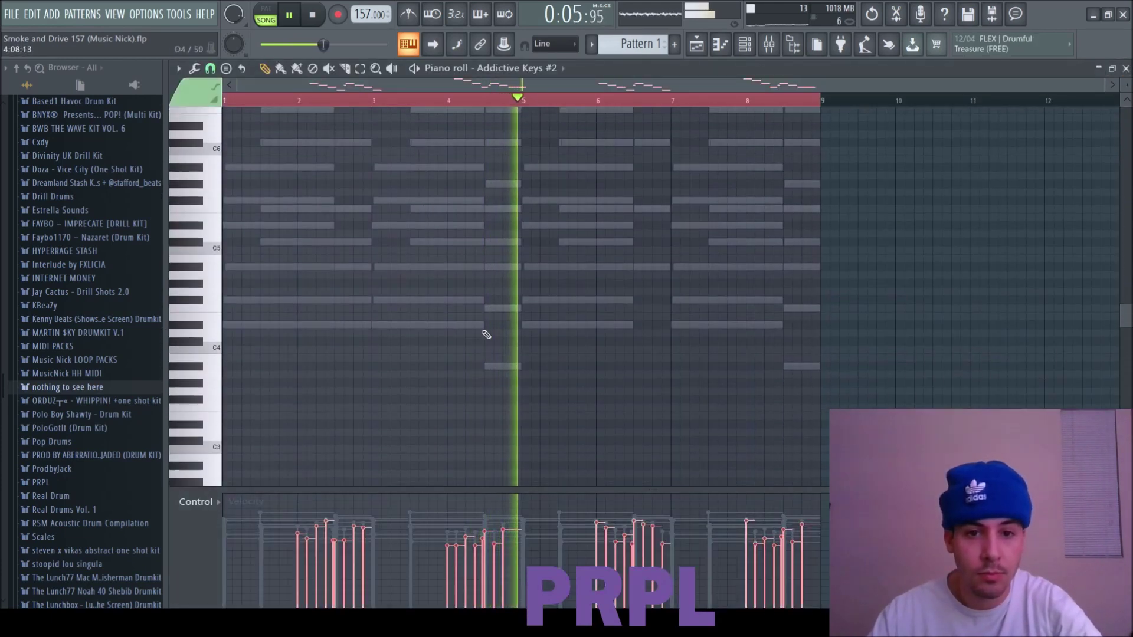
pyautogui.scroll(5, 486, 334)
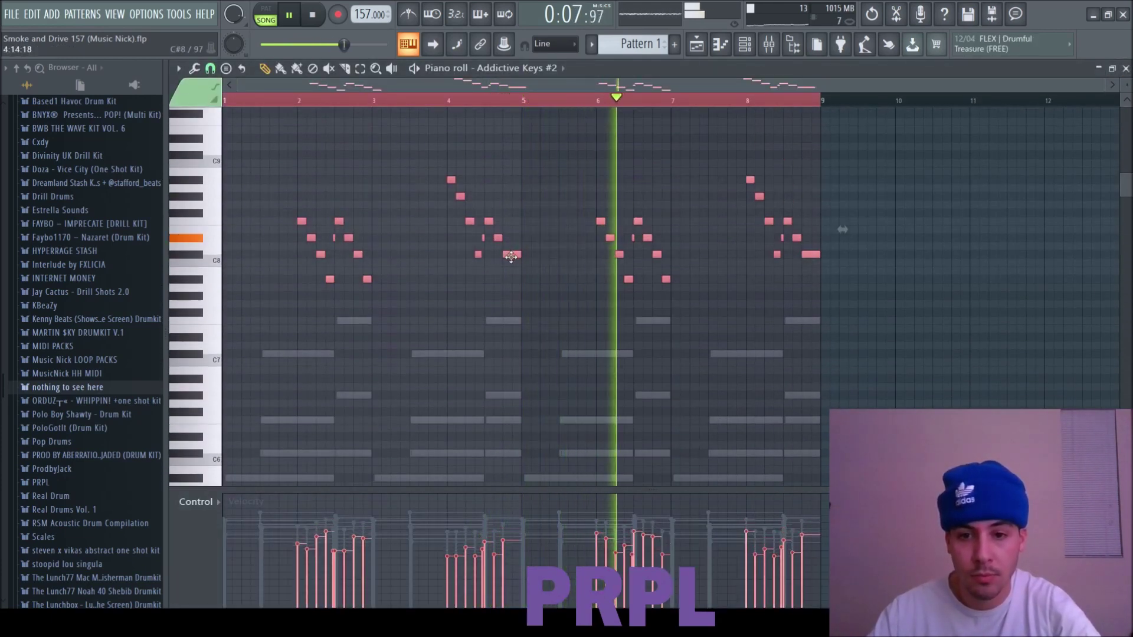
pyautogui.click(1126, 69)
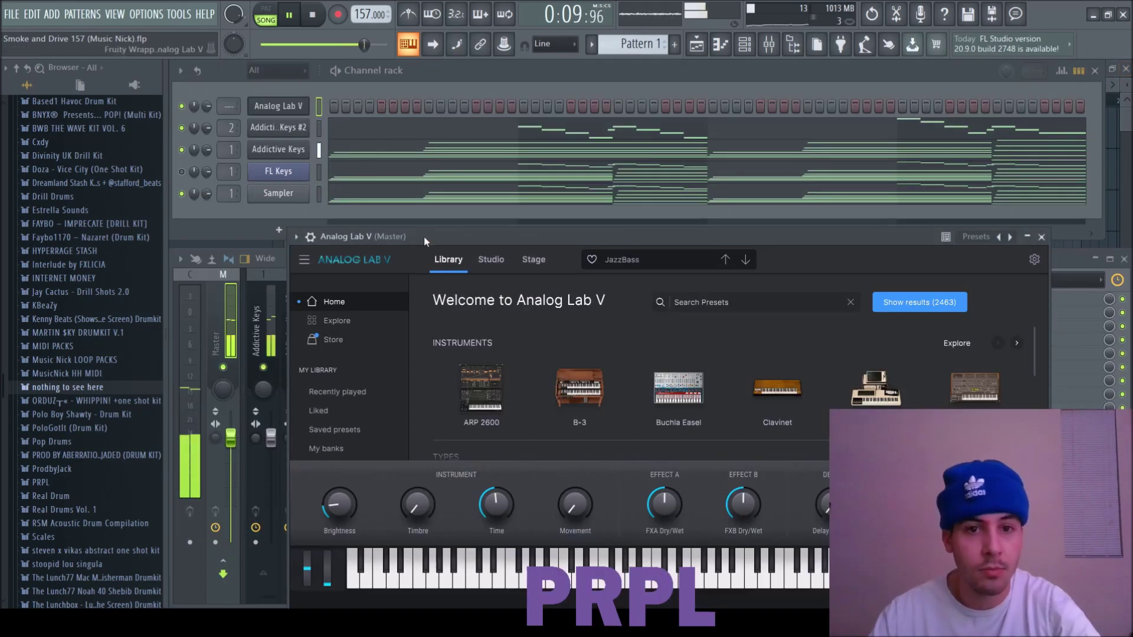
# - Close Analog Lab V with the Winter Keys preset loaded and slightly lower its mixer track's volume
pyautogui.moveTo(424, 236); pyautogui.dragTo(381, 73)
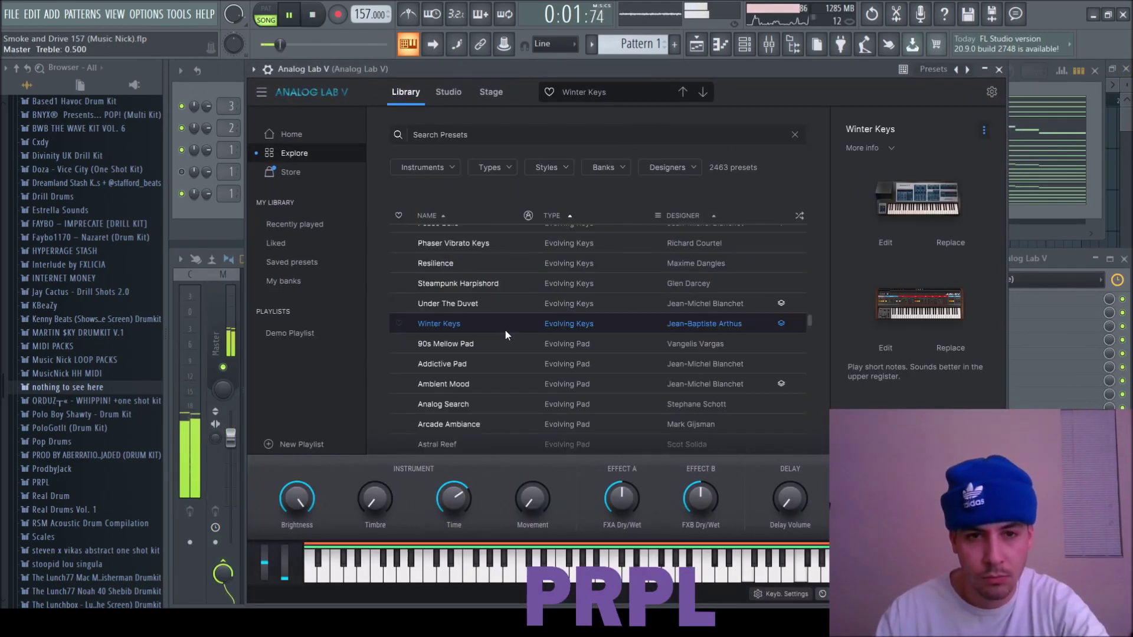
pyautogui.click(998, 69)
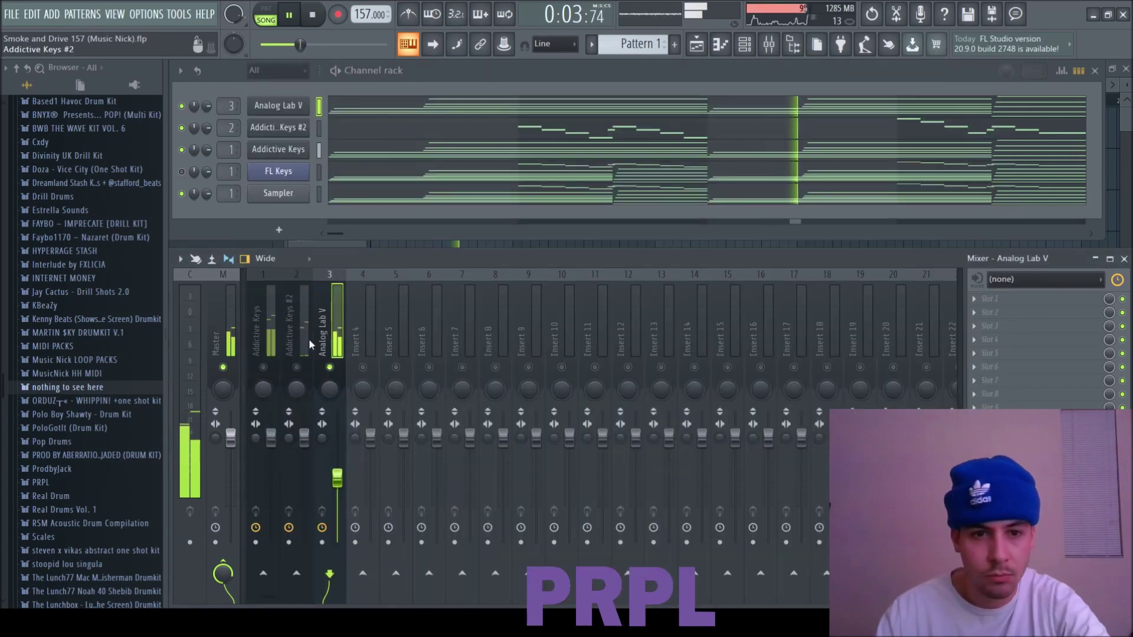
pyautogui.moveTo(337, 479); pyautogui.dragTo(343, 486)
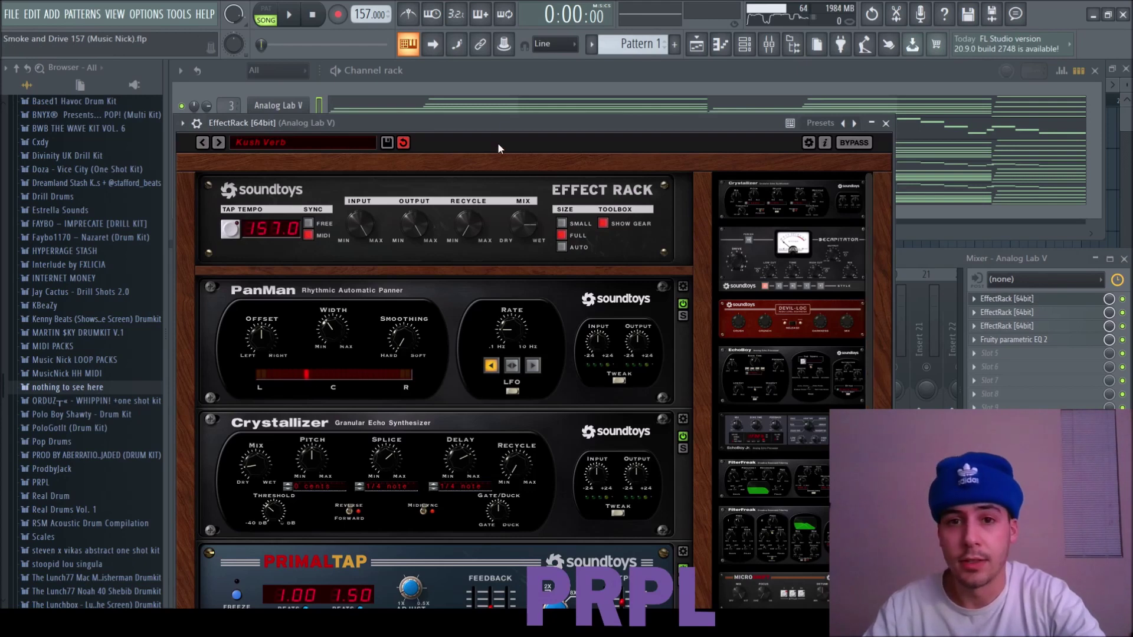
# - Reposition the Kush Verb EffectRack on the Analog Lab V track to examine its modules
pyautogui.moveTo(518, 122); pyautogui.dragTo(571, 47)
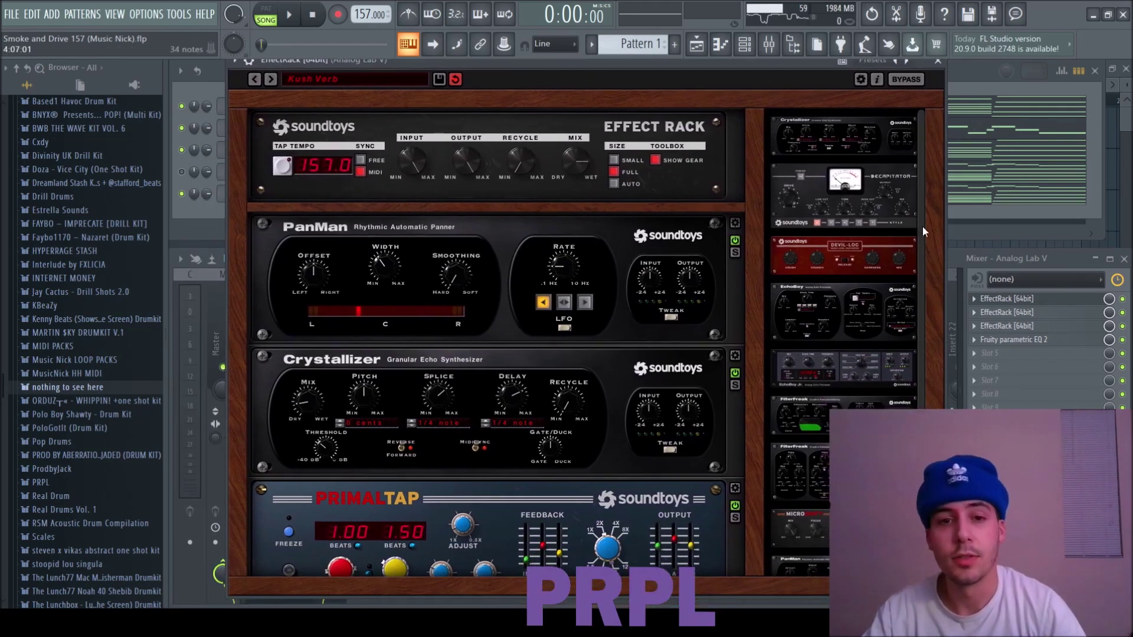
# - Close the Kush Verb EffectRack on the Analog Lab V track, and examine the modules of its Cake Chorus rack
pyautogui.moveTo(922, 225); pyautogui.dragTo(923, 192)
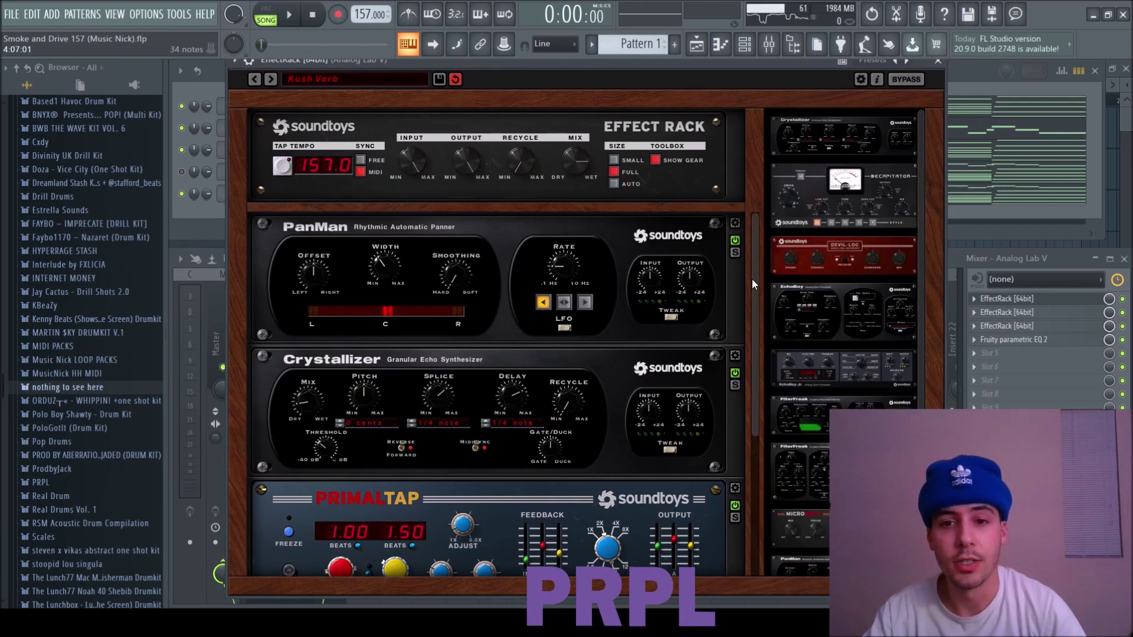
pyautogui.moveTo(756, 282)
pyautogui.mouseDown()
pyautogui.moveTo(759, 431)
pyautogui.moveTo(754, 278)
pyautogui.mouseUp()
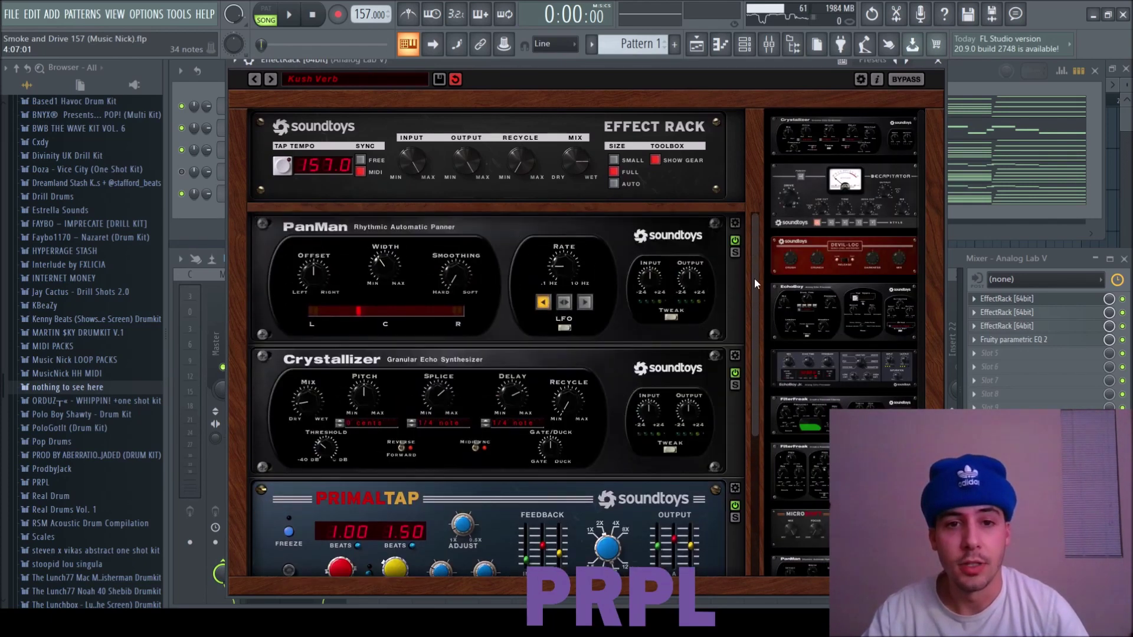
pyautogui.click(937, 61)
pyautogui.click(1001, 312)
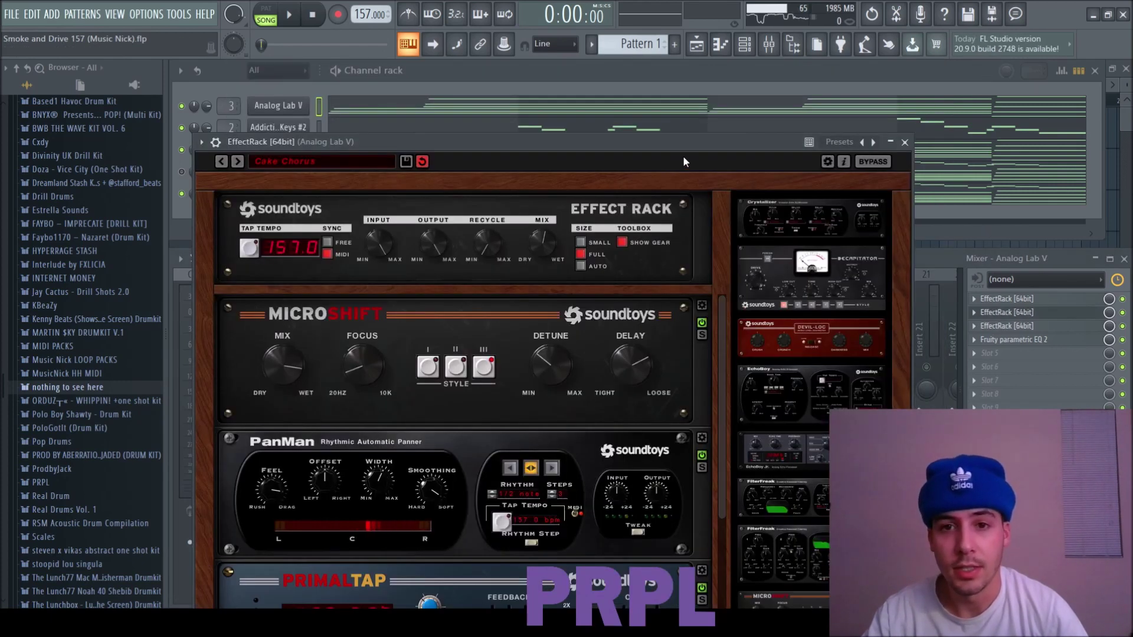
pyautogui.moveTo(682, 155); pyautogui.dragTo(685, 79)
pyautogui.scroll(-1, 730, 259)
pyautogui.moveTo(731, 289); pyautogui.dragTo(716, 240)
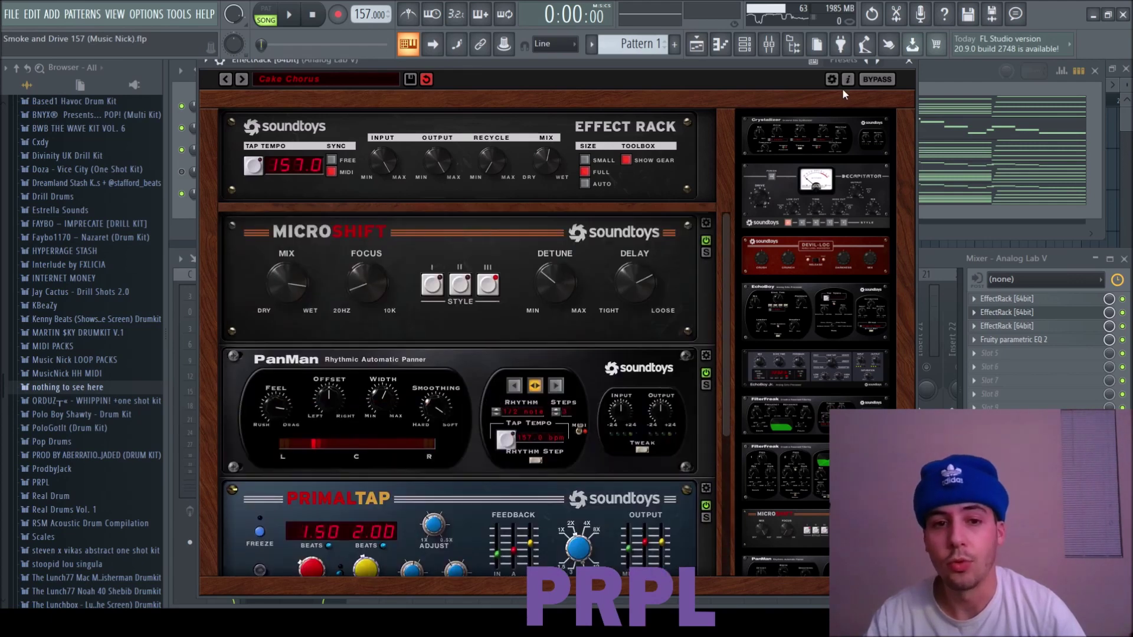
pyautogui.click(909, 61)
# - Examine the Default EchoBoy EffectRack and the Fruity Parametric EQ 2 curve on the Analog Lab V track
pyautogui.click(999, 329)
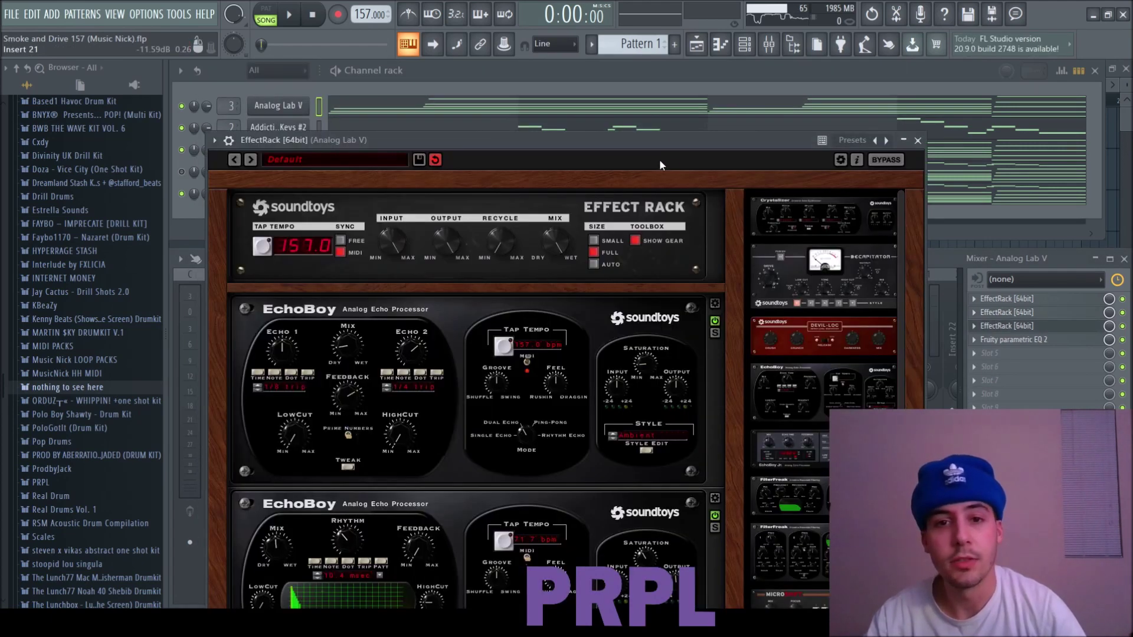
pyautogui.moveTo(642, 138); pyautogui.dragTo(637, 53)
pyautogui.moveTo(733, 236); pyautogui.dragTo(738, 185)
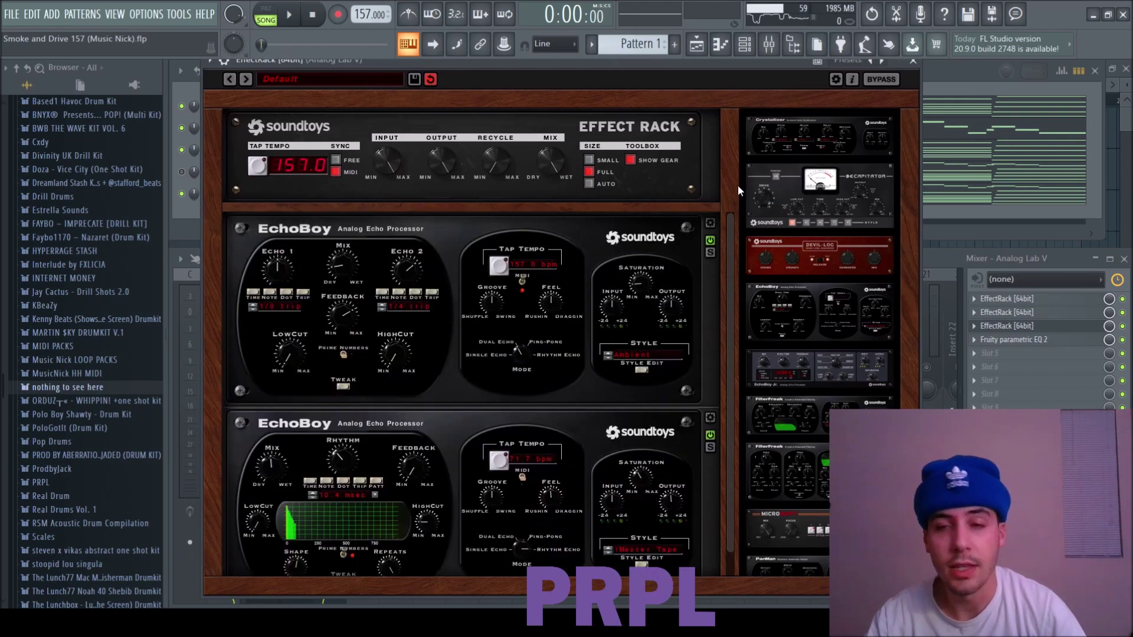
pyautogui.click(913, 63)
pyautogui.click(1014, 340)
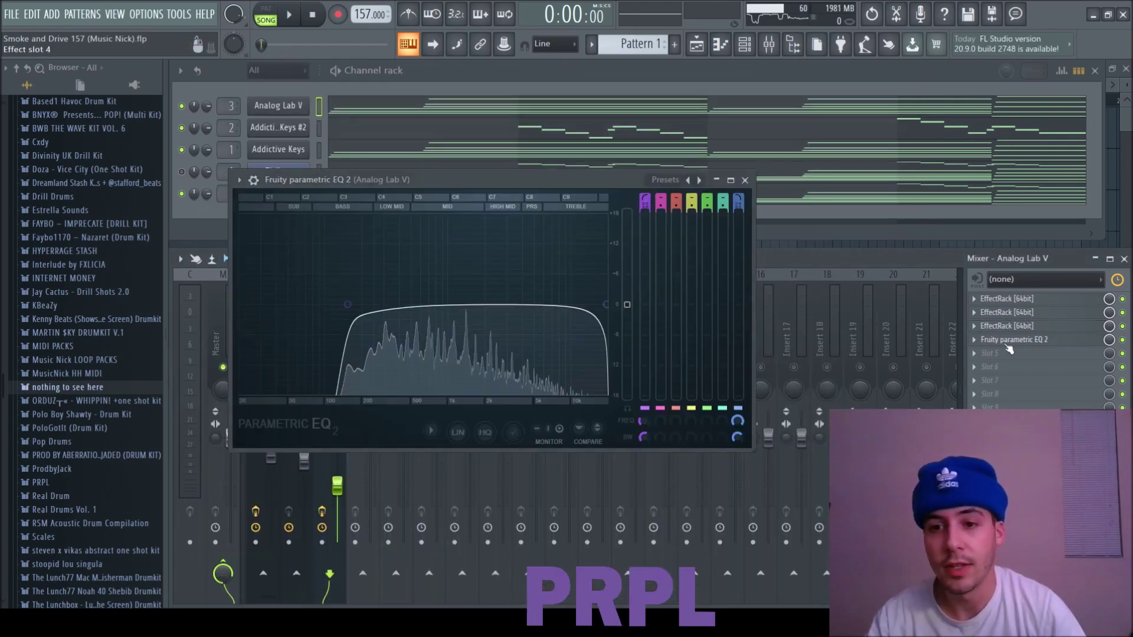
pyautogui.click(745, 180)
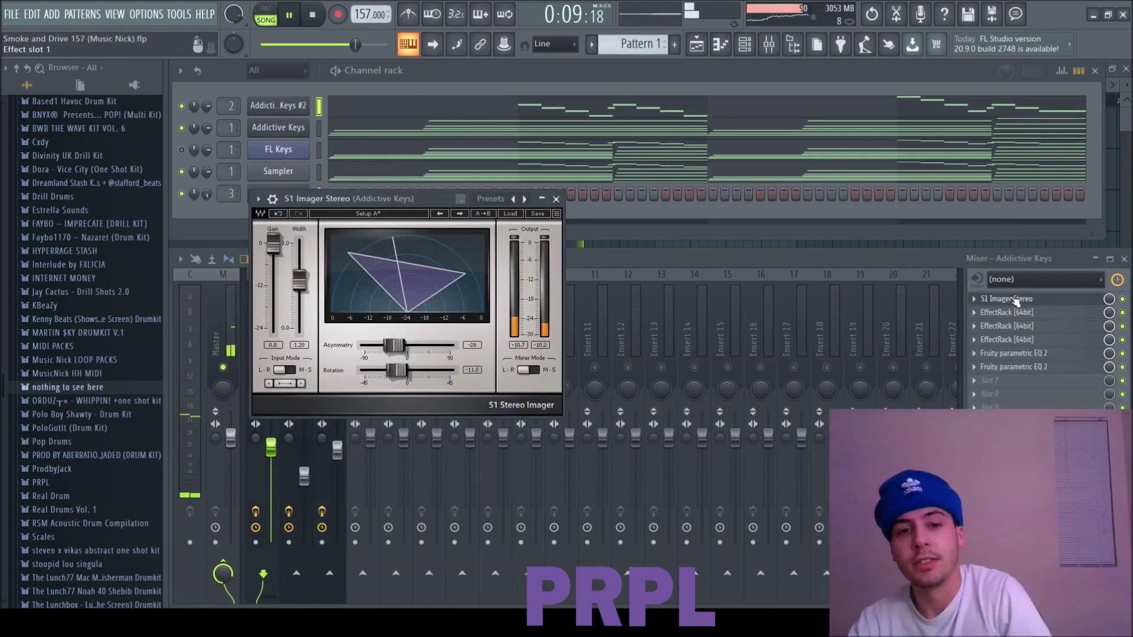
# - Examine the Power Echo Reverb and Tipsy Echo EffectRacks on the Addictive Keys track during playback
pyautogui.click(1019, 316)
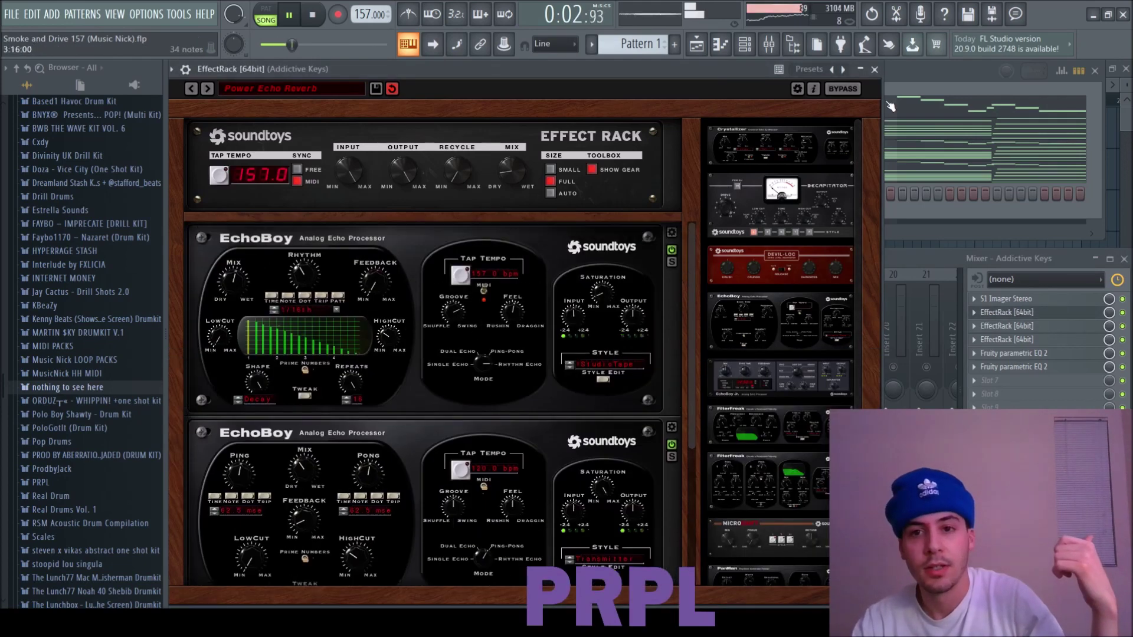
pyautogui.click(875, 69)
pyautogui.click(1019, 326)
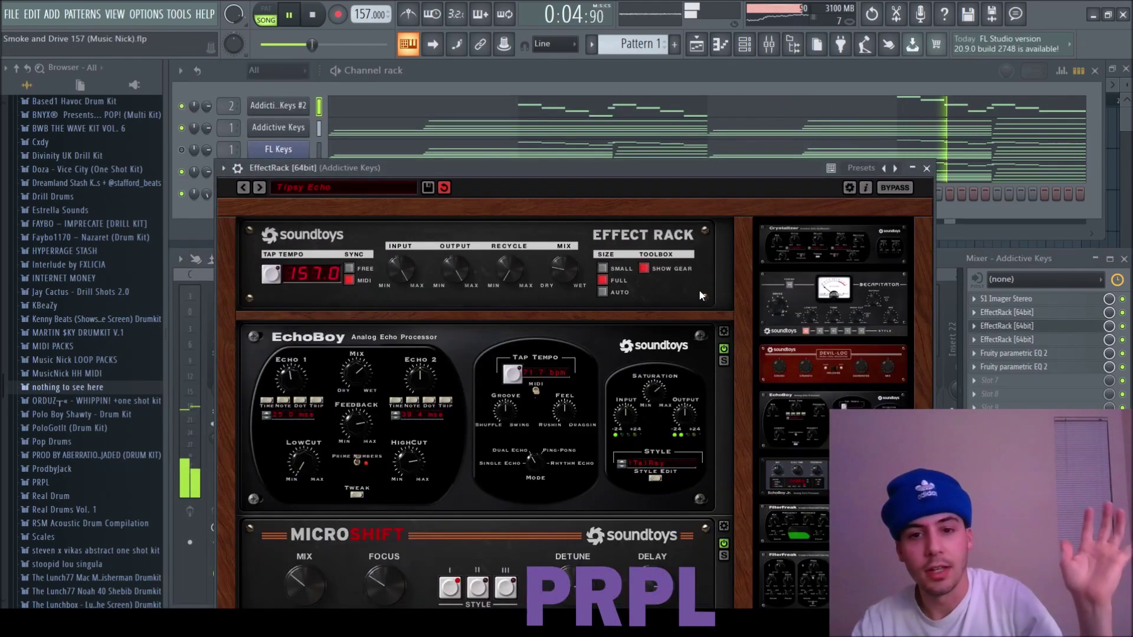
pyautogui.moveTo(720, 167); pyautogui.dragTo(705, 74)
pyautogui.moveTo(730, 293)
pyautogui.mouseDown()
pyautogui.moveTo(730, 485)
pyautogui.moveTo(742, 282)
pyautogui.mouseUp()
pyautogui.click(912, 75)
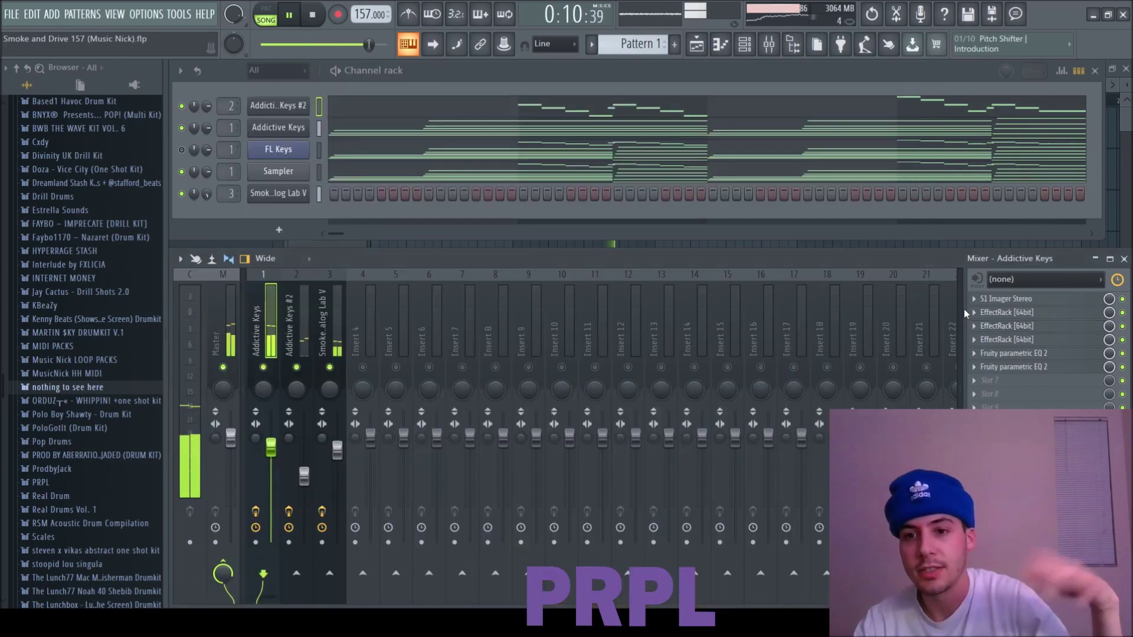
# - Examine the Kush Verb EffectRack and the Fruity Parametric EQ 2 settings on the Addictive Keys track
pyautogui.click(1010, 340)
pyautogui.moveTo(668, 133); pyautogui.dragTo(662, 70)
pyautogui.moveTo(700, 263); pyautogui.dragTo(692, 221)
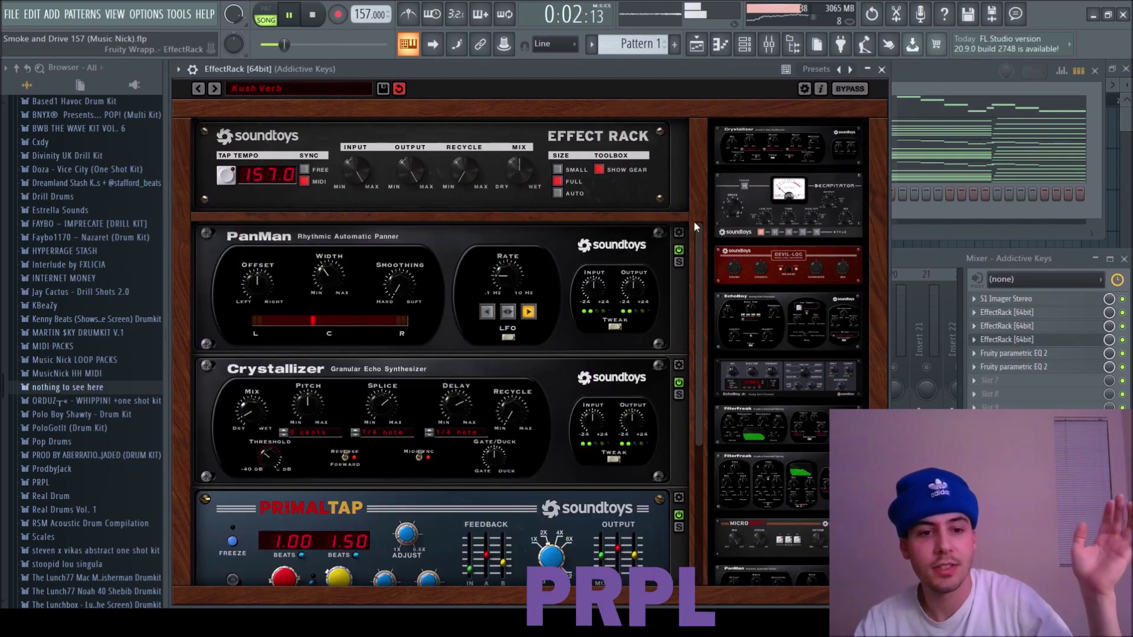
pyautogui.click(882, 69)
pyautogui.click(1010, 367)
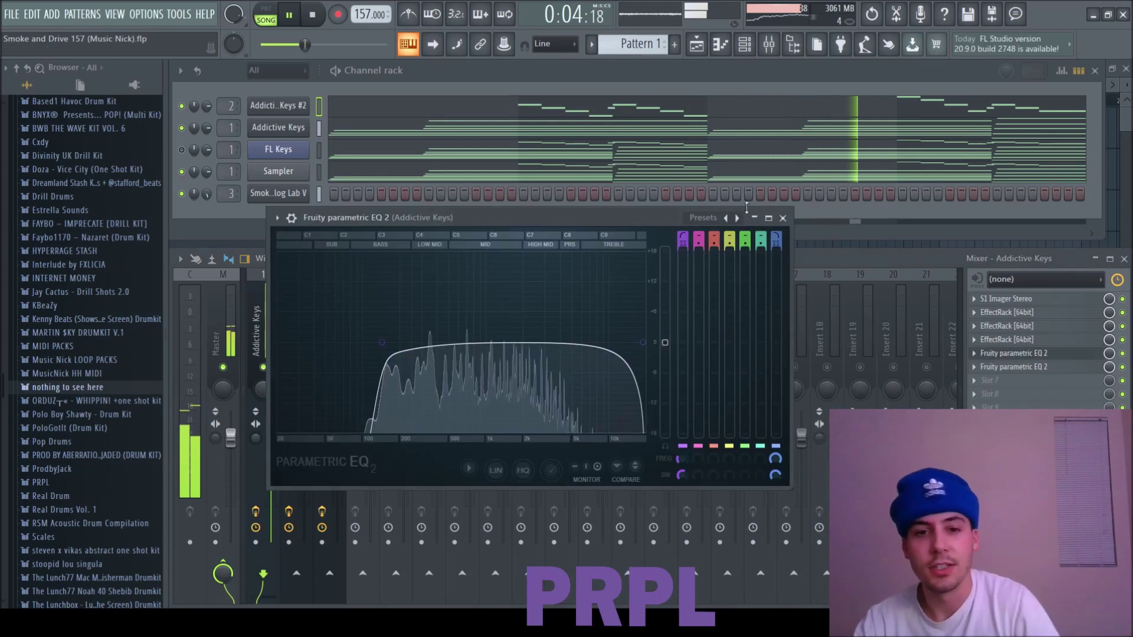
pyautogui.click(783, 218)
pyautogui.click(1019, 367)
pyautogui.click(708, 143)
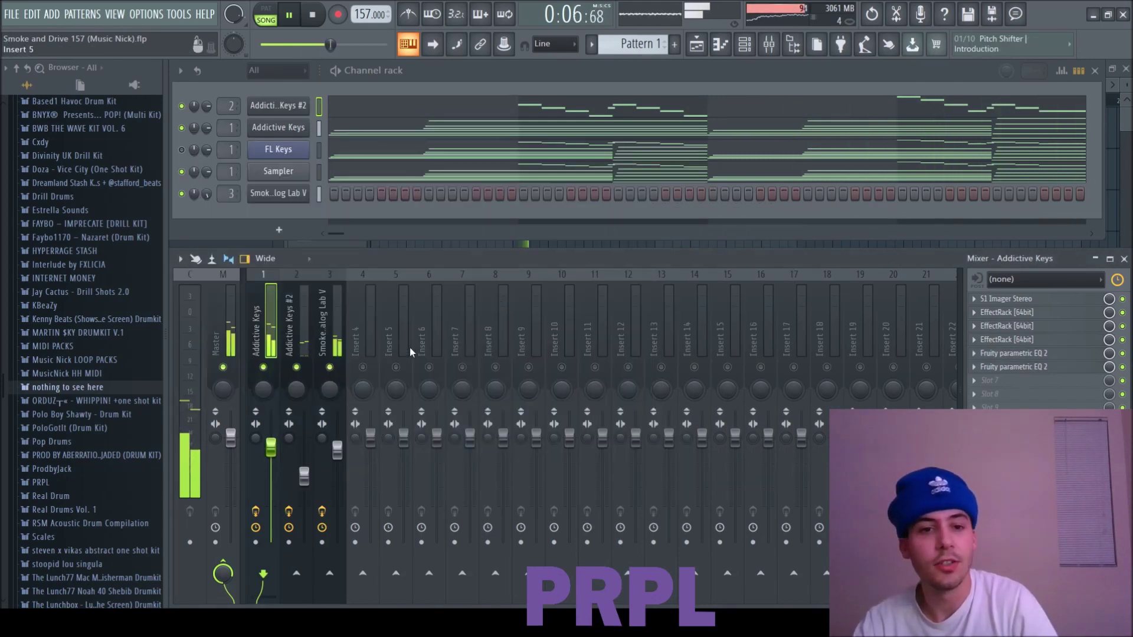
# - Examine the S1 Imager Stereo and the EffectRack with Tremolator, Crystallizer and PrimalTap on the Addictive Keys #2 track
pyautogui.click(308, 336)
pyautogui.click(1049, 299)
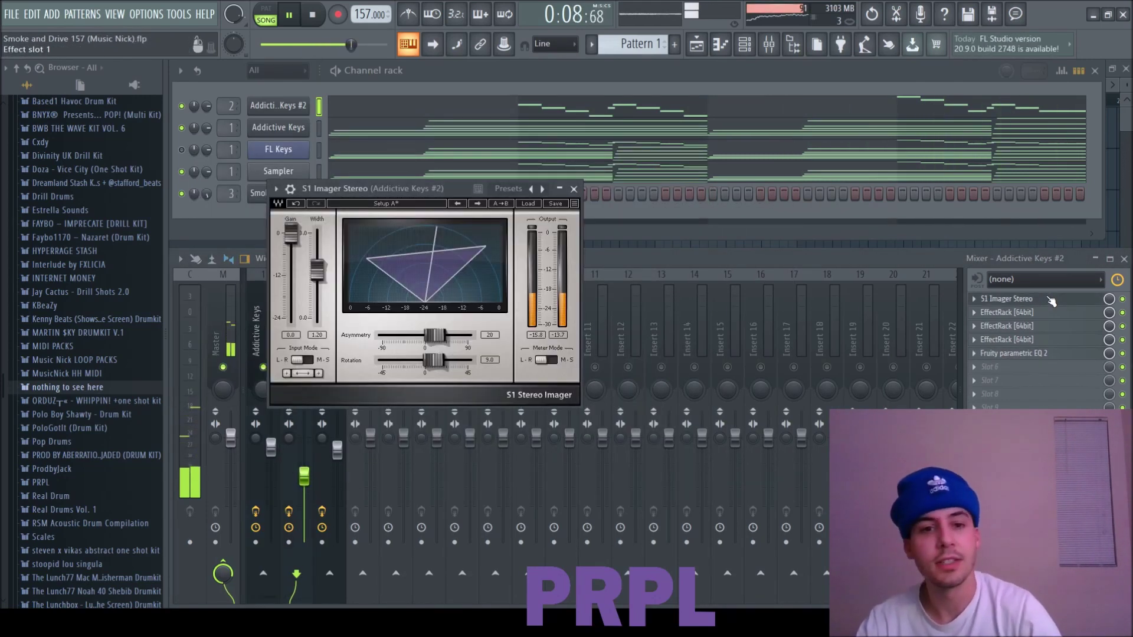
pyautogui.click(1048, 299)
pyautogui.click(1042, 315)
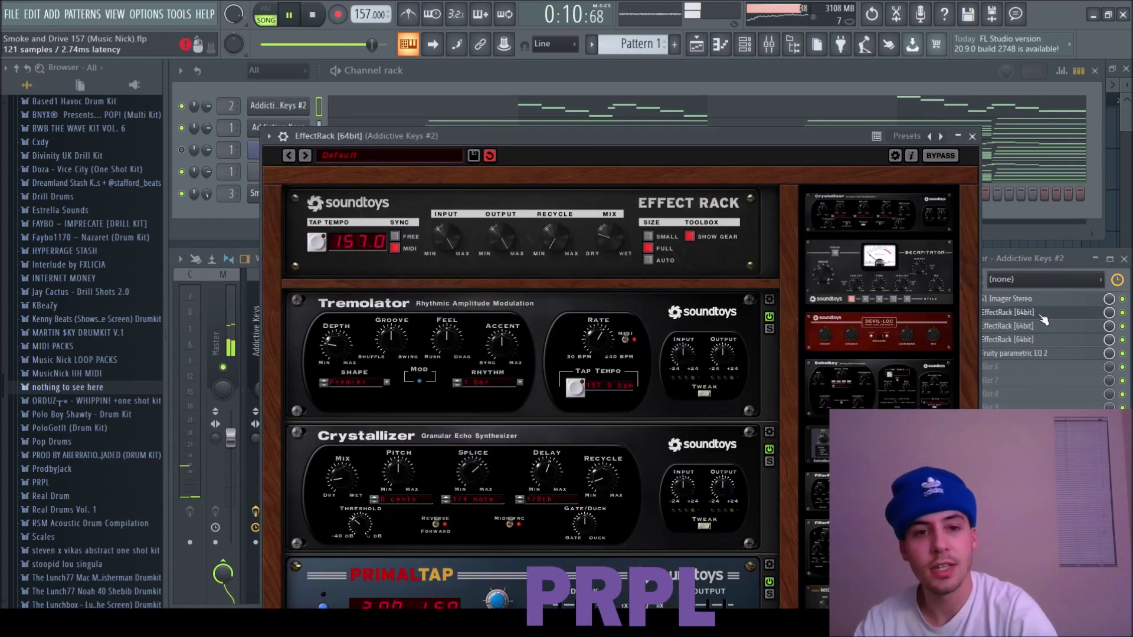
pyautogui.moveTo(737, 144); pyautogui.dragTo(722, 66)
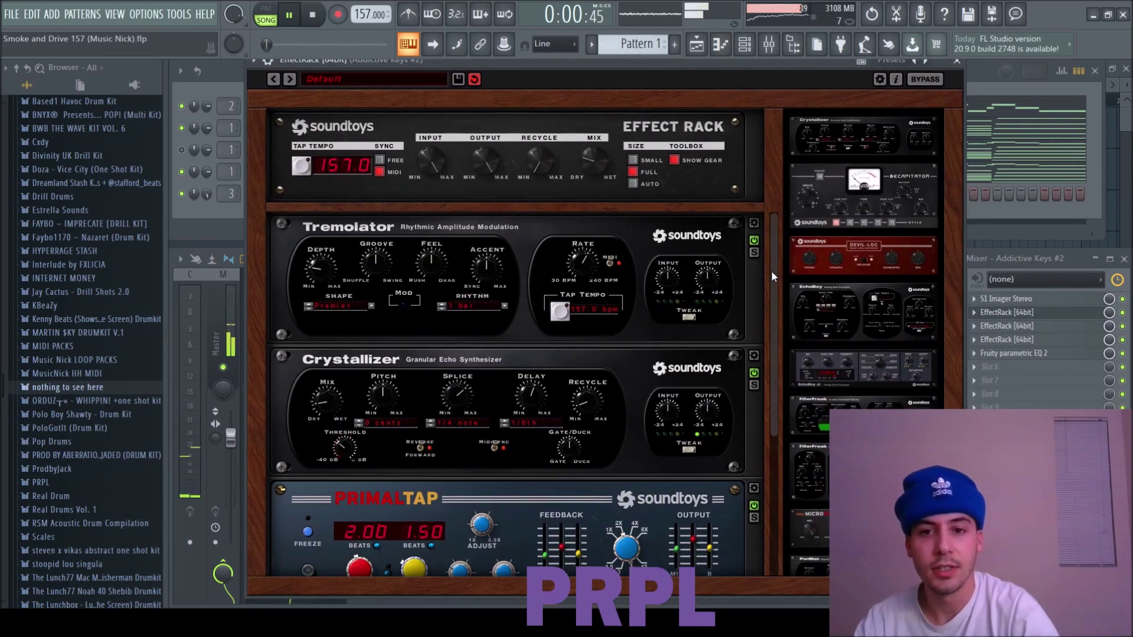
pyautogui.moveTo(770, 271); pyautogui.dragTo(768, 437)
# - Examine the MicroShift and double EchoBoy EffectRacks and the Fruity Parametric EQ 2 on the Addictive Keys #2 track, and close the racks
pyautogui.click(1006, 328)
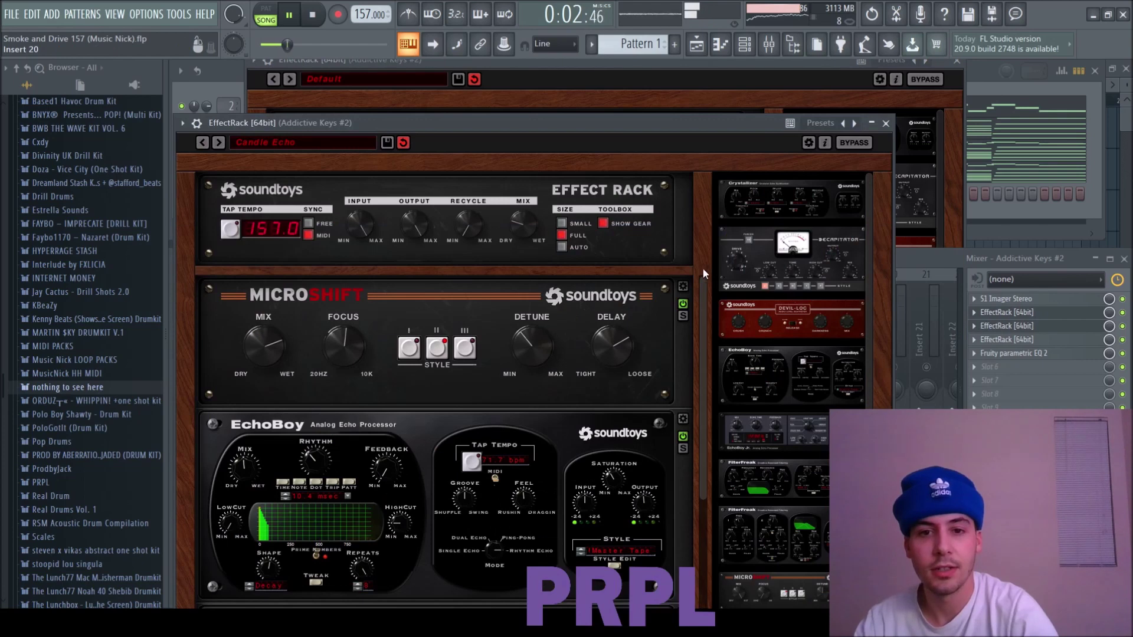
pyautogui.moveTo(703, 305); pyautogui.dragTo(689, 495)
pyautogui.click(987, 341)
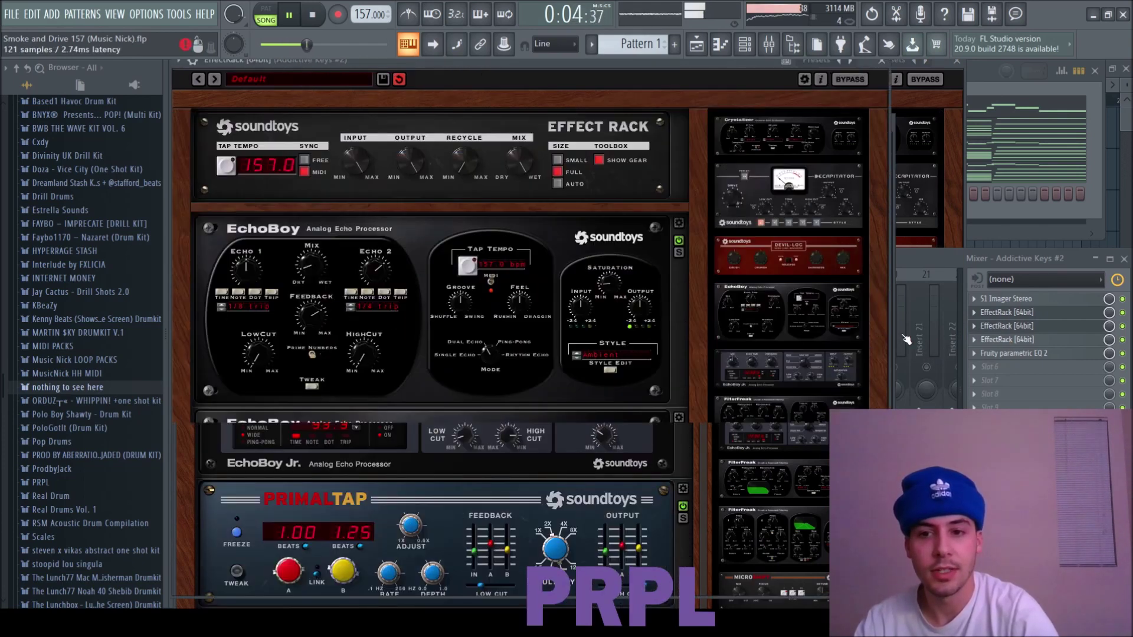
pyautogui.moveTo(695, 251); pyautogui.dragTo(701, 321)
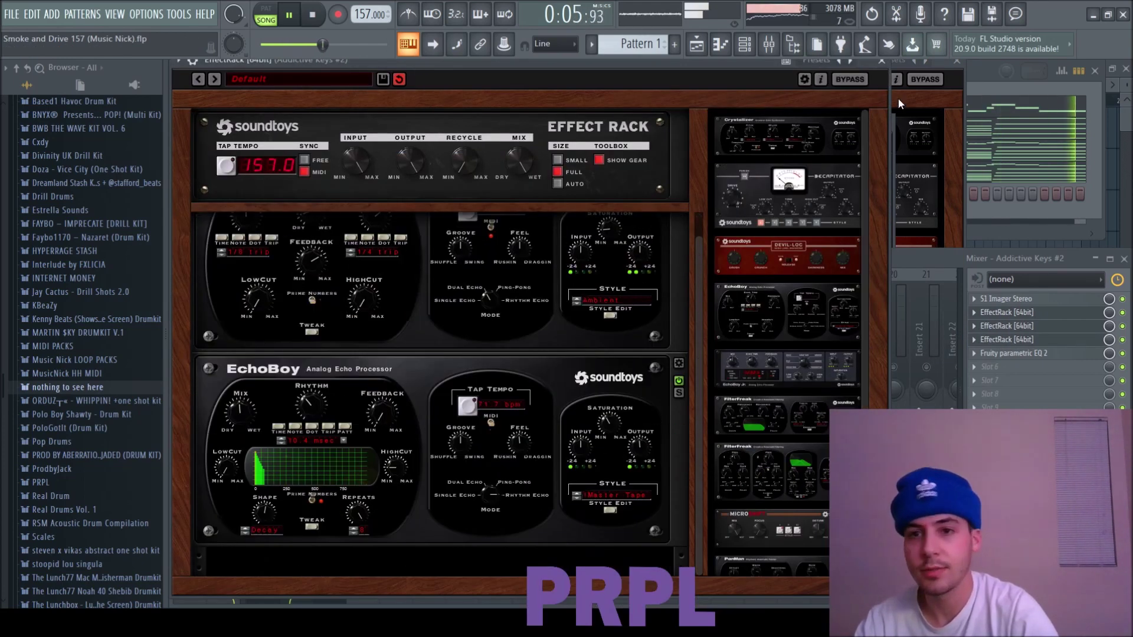
pyautogui.click(881, 61)
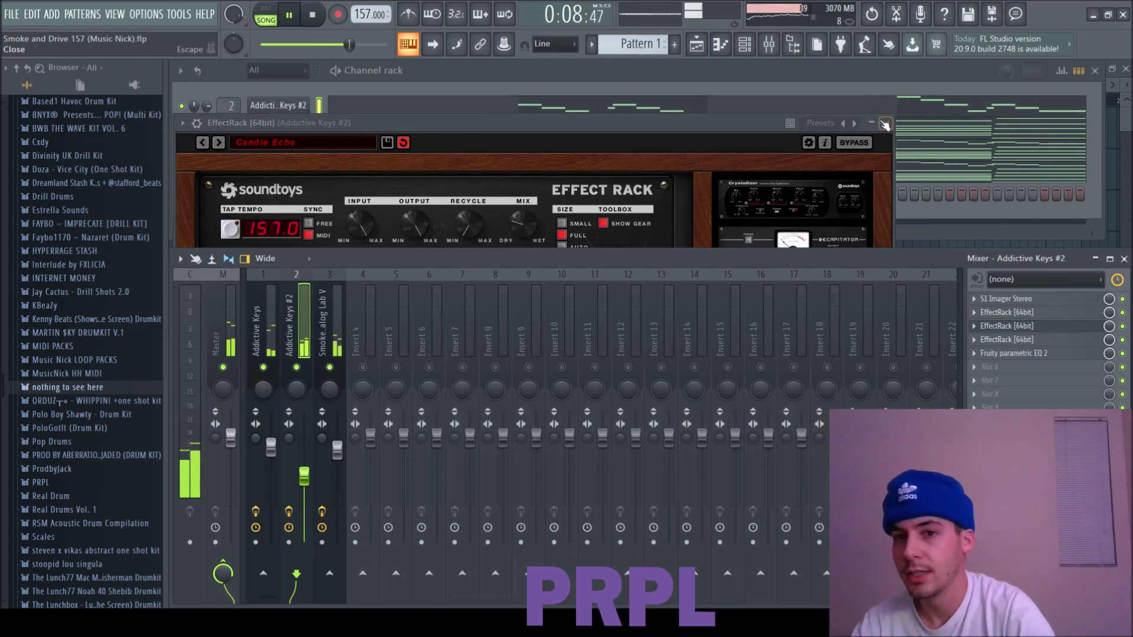
pyautogui.click(885, 123)
pyautogui.click(1036, 356)
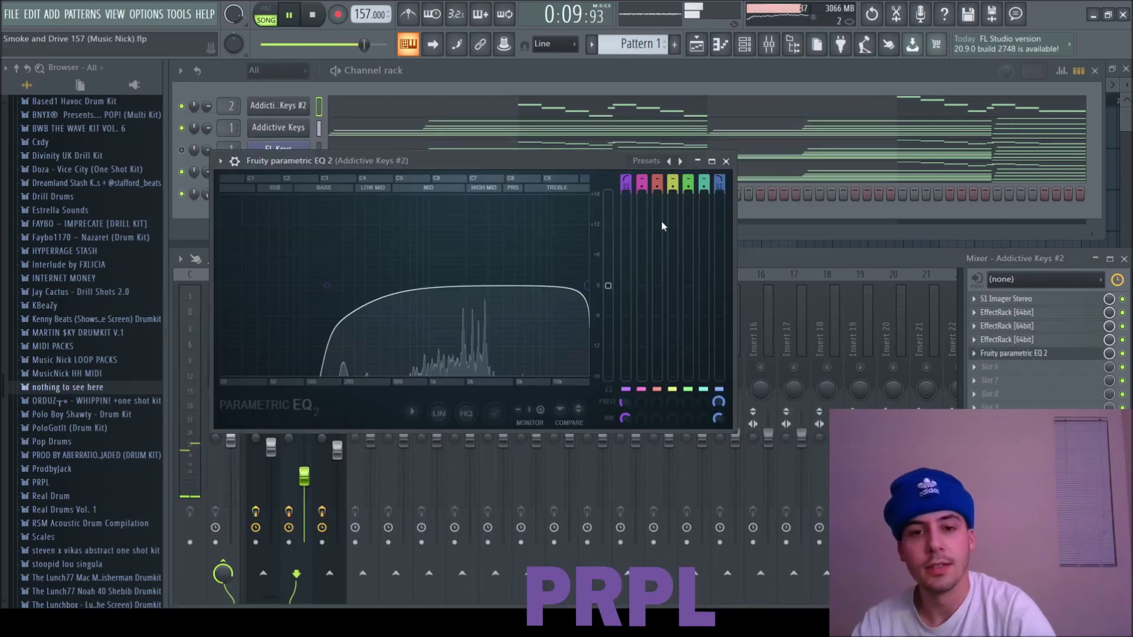
pyautogui.click(726, 161)
# - Select the rendered Analog Lab V audio track in the mixer and view its Wider and Drip effects
pyautogui.click(333, 344)
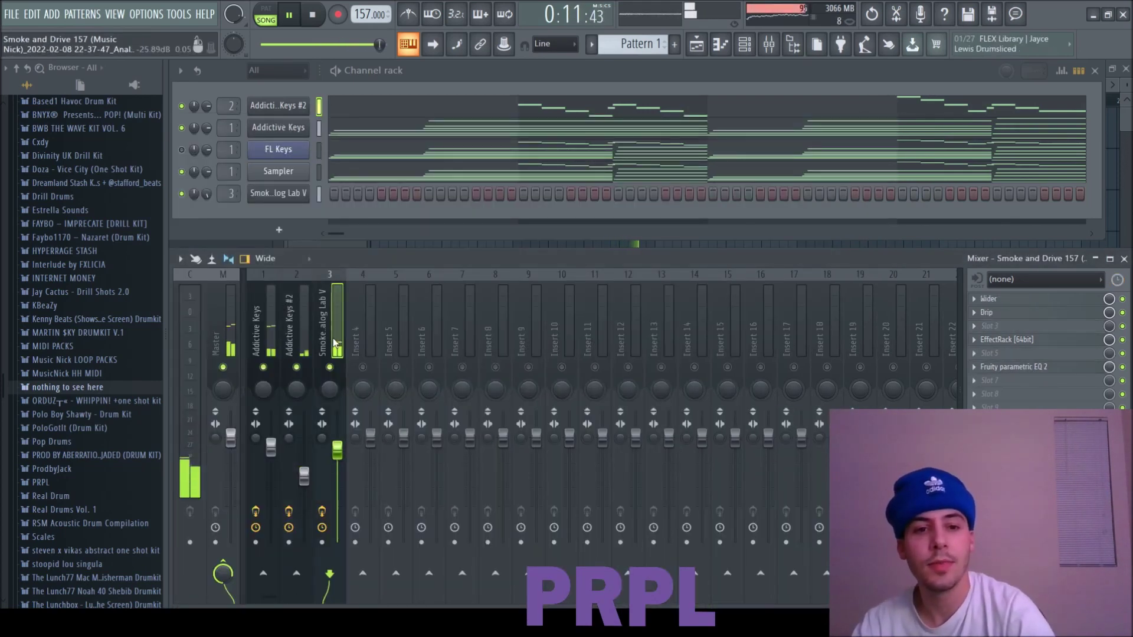
pyautogui.click(1023, 301)
pyautogui.click(1024, 302)
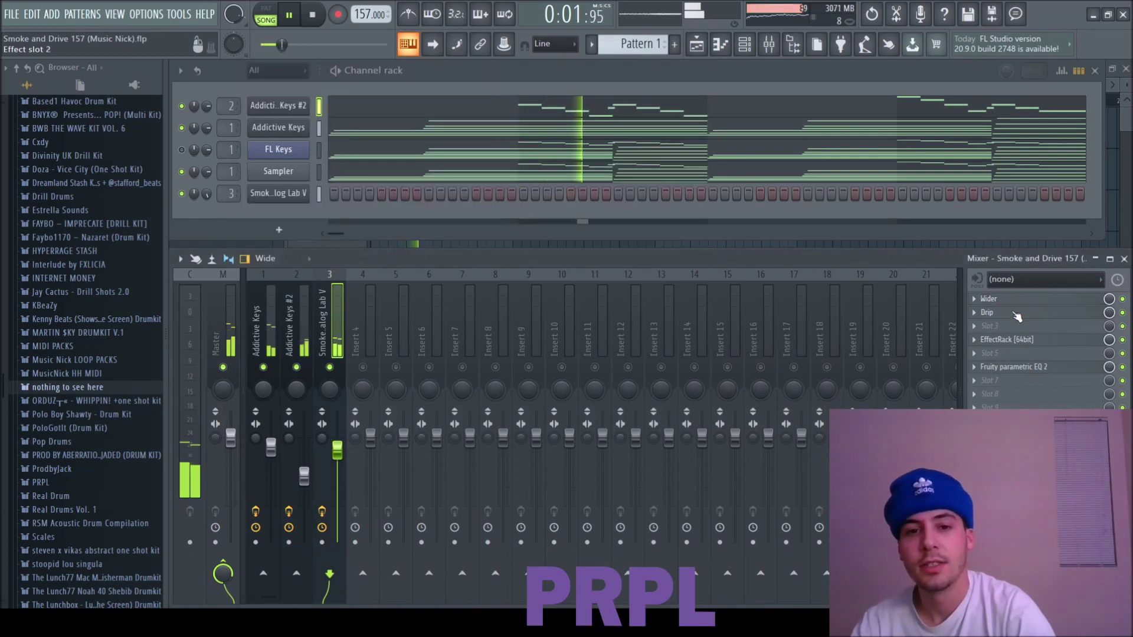
pyautogui.click(1017, 316)
pyautogui.click(1016, 315)
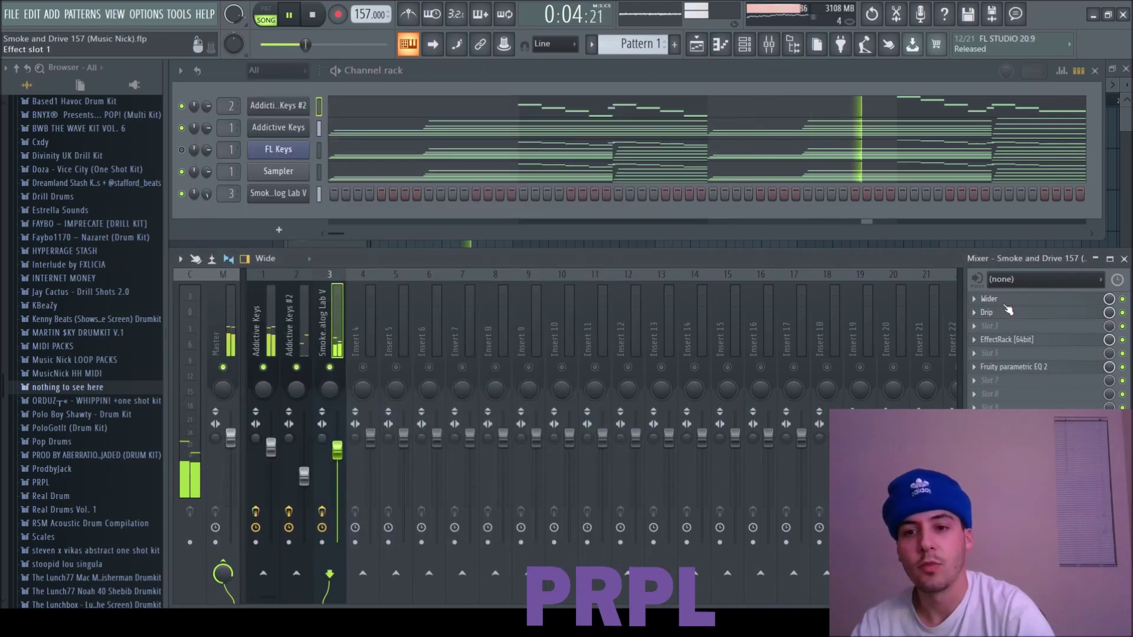
# - Examine the EchoBoy EffectRack and the Fruity Parametric EQ 2 on the rendered Analog Lab V audio track
pyautogui.click(1005, 340)
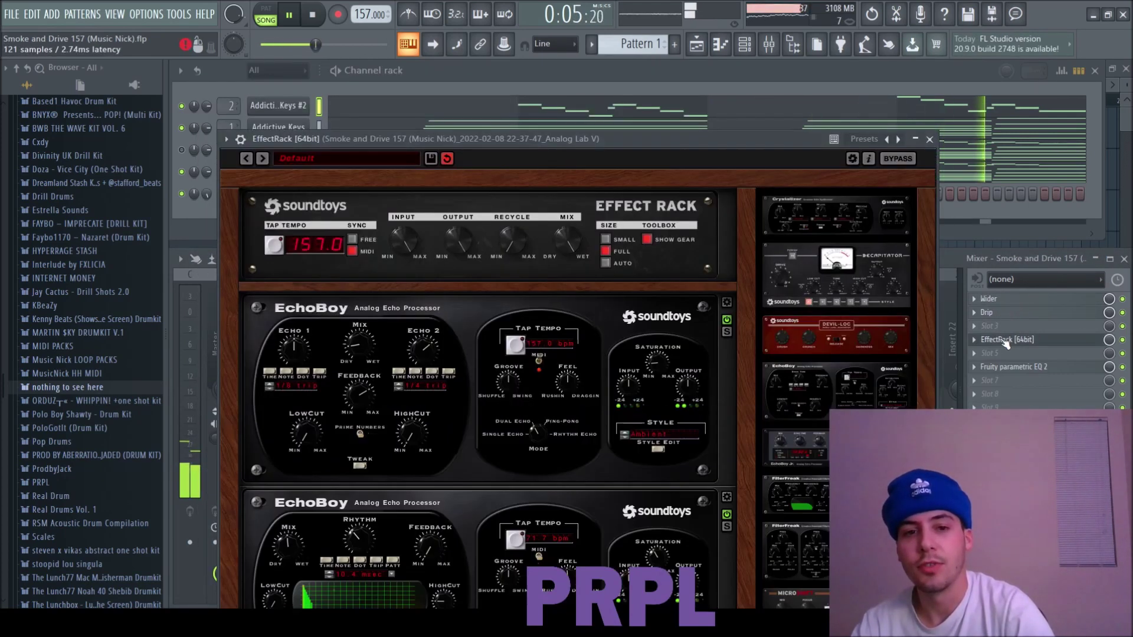
pyautogui.click(929, 140)
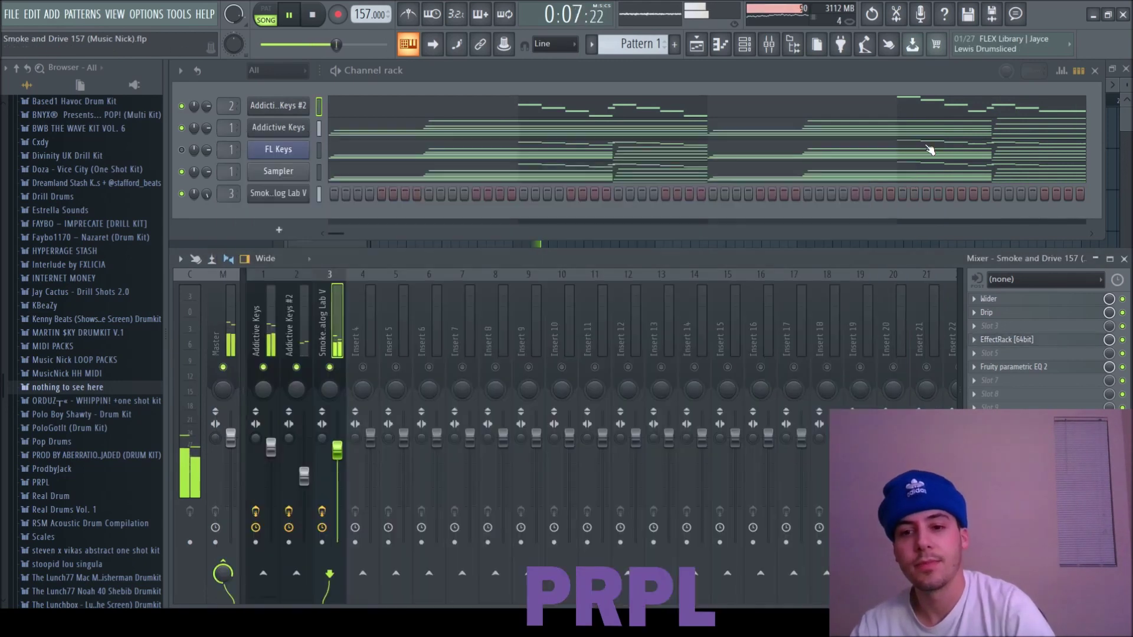
pyautogui.click(1033, 369)
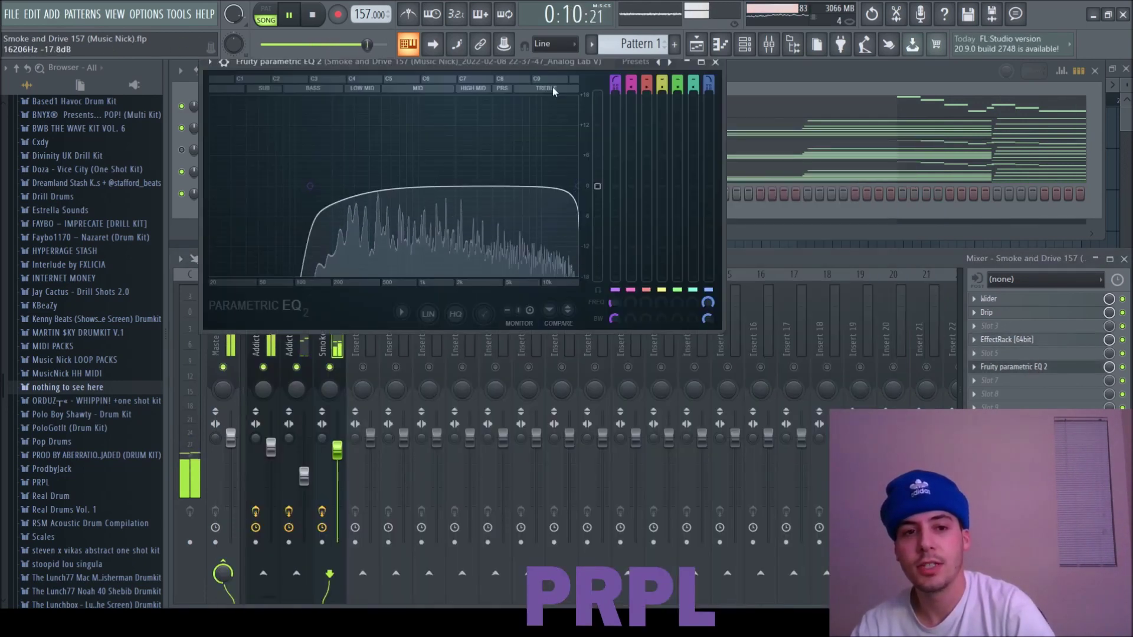
pyautogui.click(717, 64)
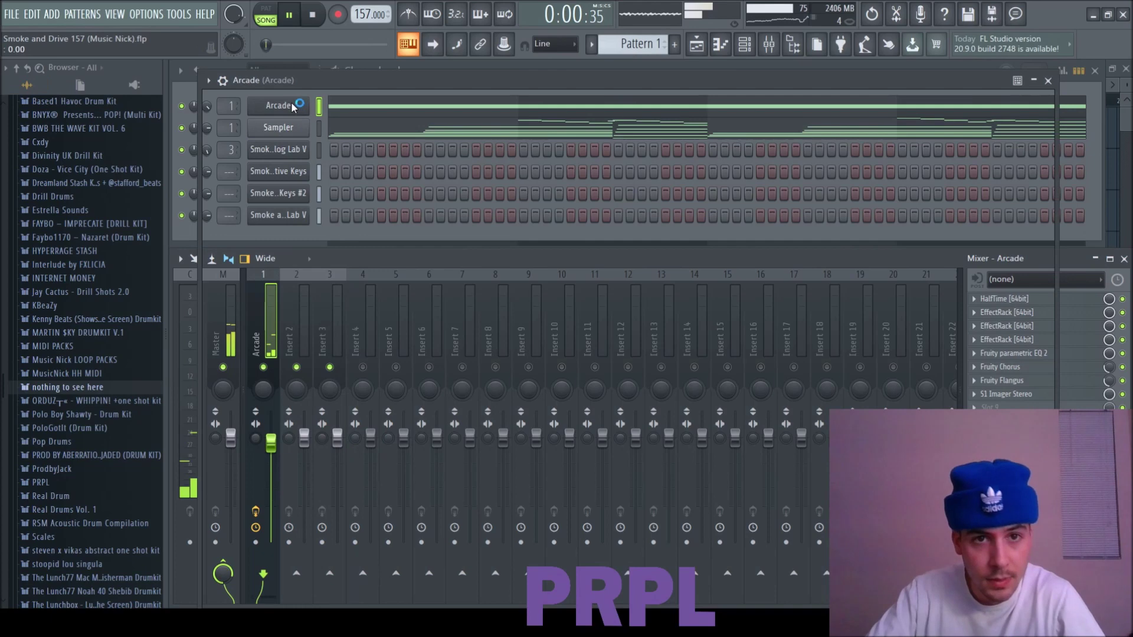
# - View the Arcade instrument with the Dusk Falls kit, and examine its sustained note in the piano roll
pyautogui.click(289, 108)
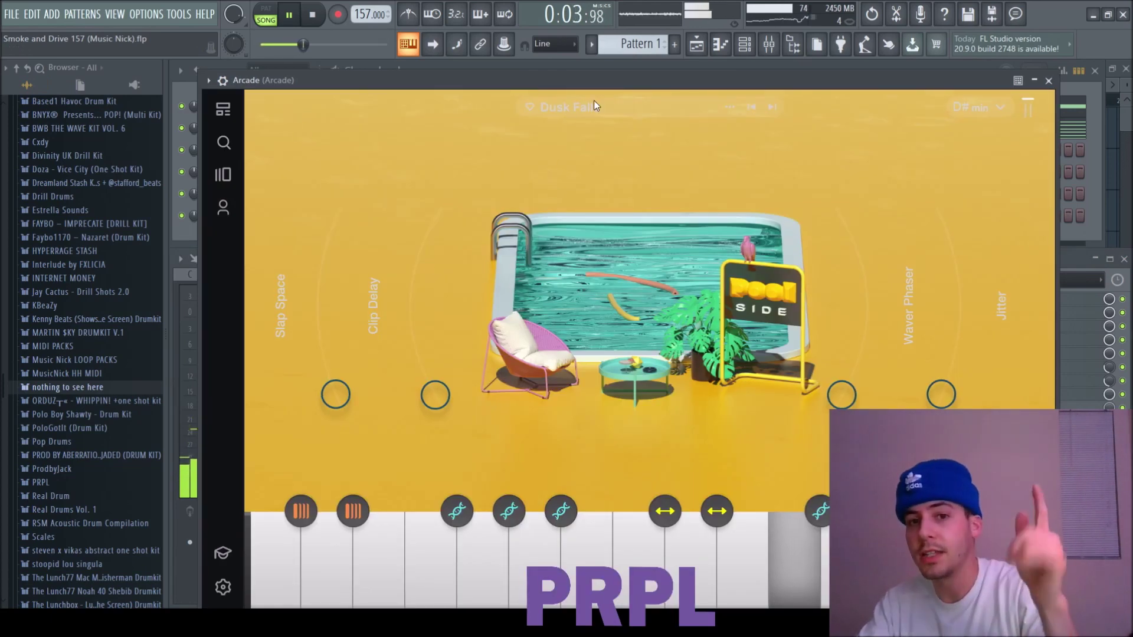
pyautogui.click(1049, 80)
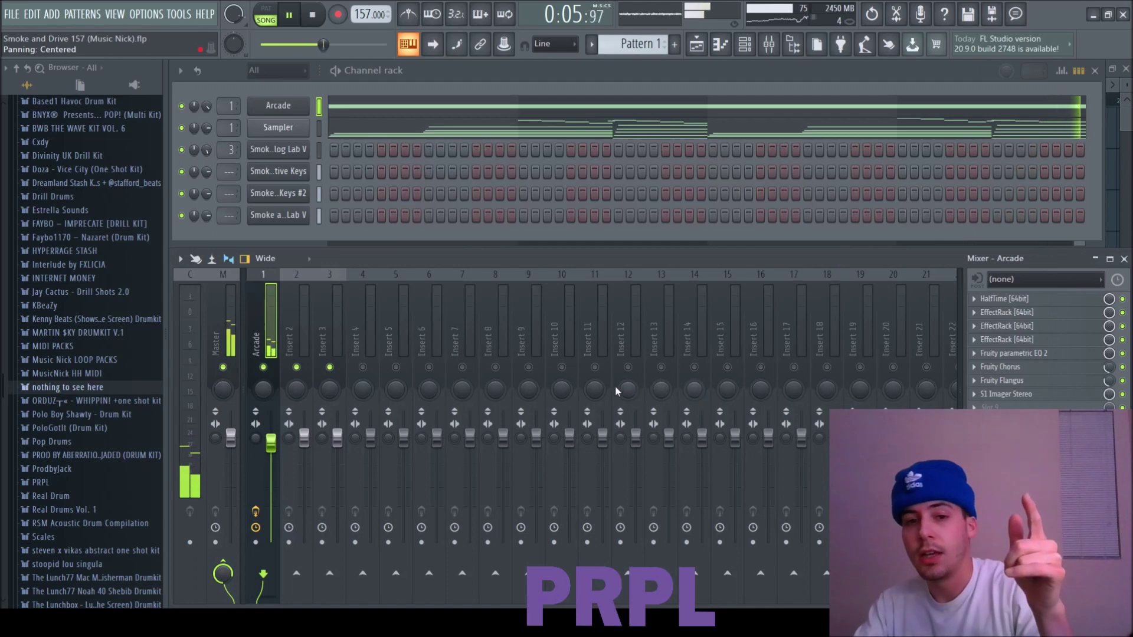
pyautogui.click(414, 108)
pyautogui.scroll(-2, 238, 255)
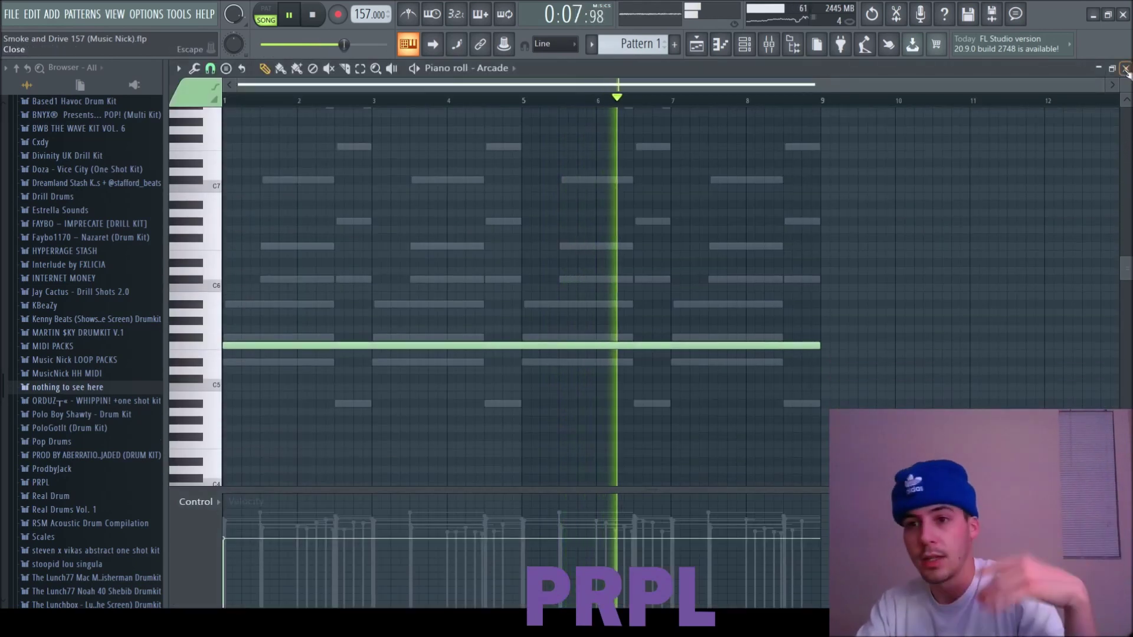
pyautogui.click(1125, 69)
# - Examine the HalfTime effect and the three EffectRacks on the Arcade mixer track one after another
pyautogui.click(1004, 299)
pyautogui.click(1004, 299)
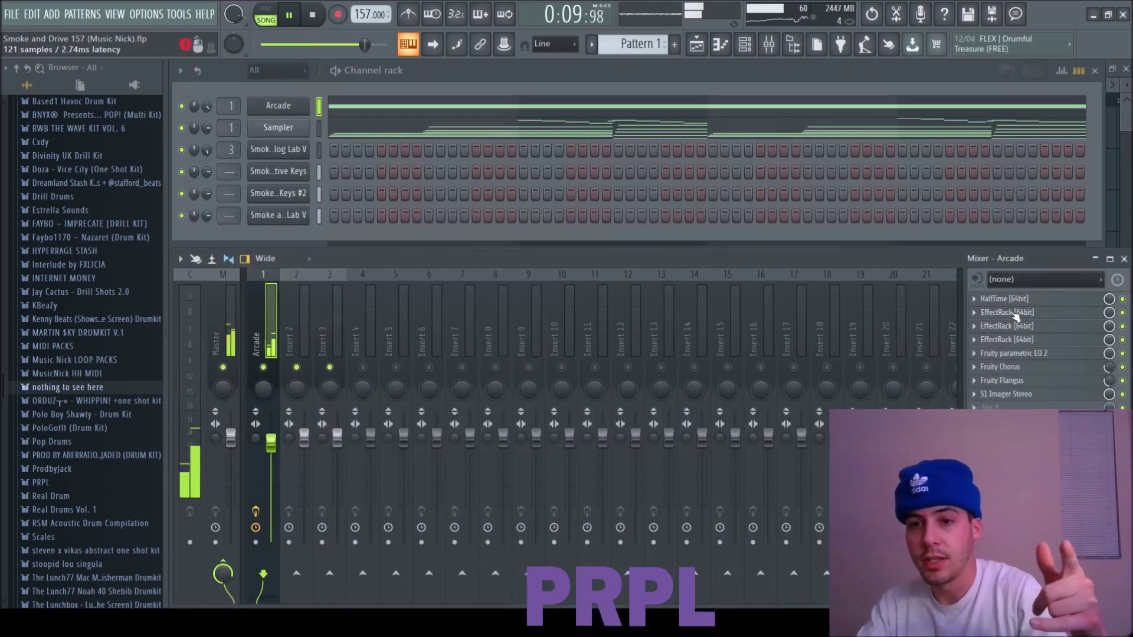
pyautogui.click(1011, 312)
pyautogui.click(1014, 312)
pyautogui.click(1013, 326)
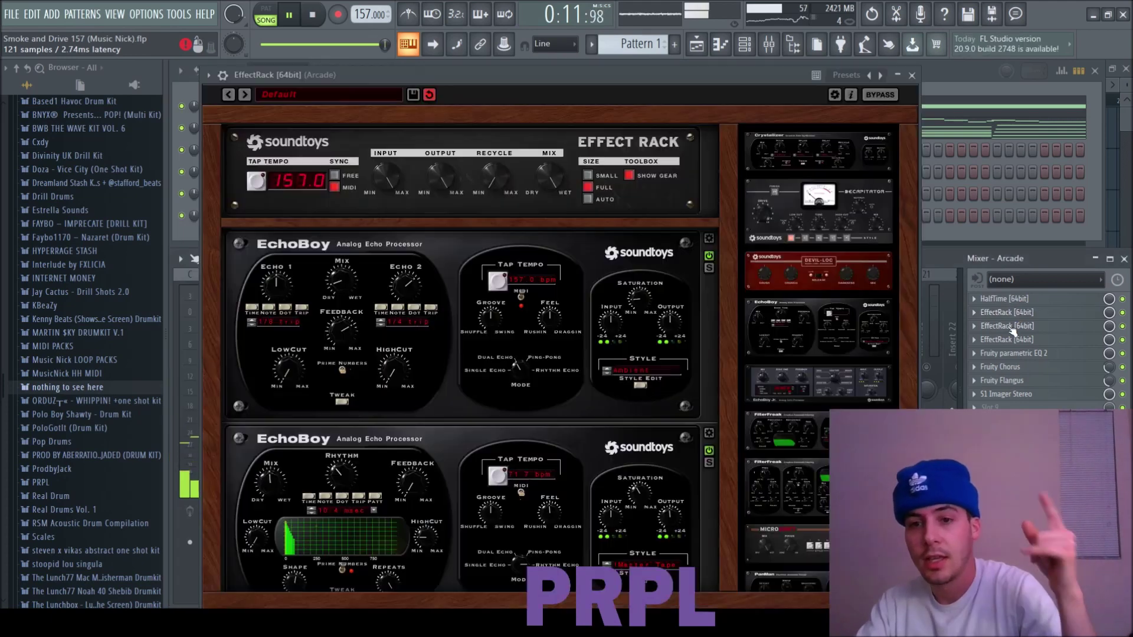
pyautogui.click(1013, 327)
pyautogui.click(1009, 340)
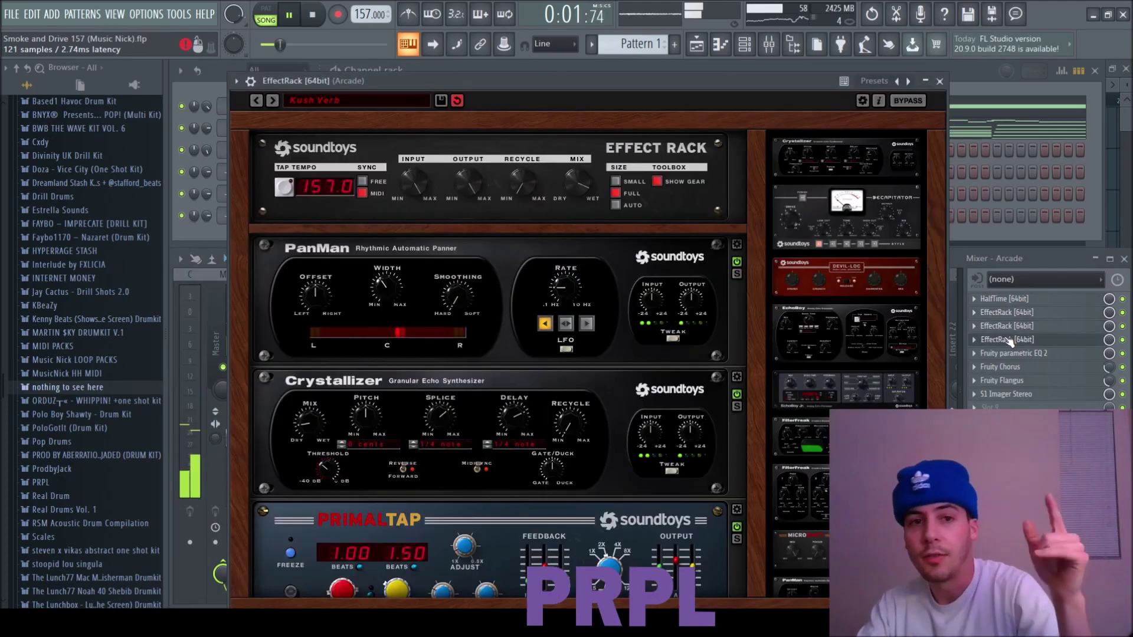
# - Examine the Fruity Parametric EQ 2, Fruity Chorus, Fruity Flangus and S1 Imager Stereo effects on the Arcade mixer track
pyautogui.click(1011, 340)
pyautogui.click(1012, 353)
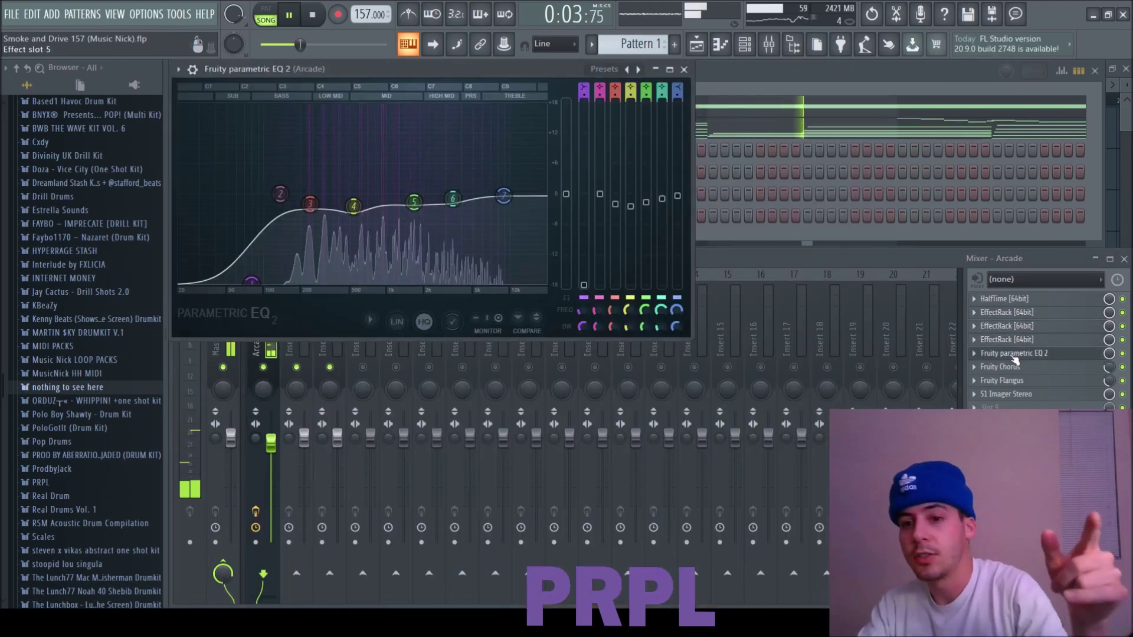
pyautogui.click(1012, 354)
pyautogui.click(1013, 367)
pyautogui.click(1013, 367)
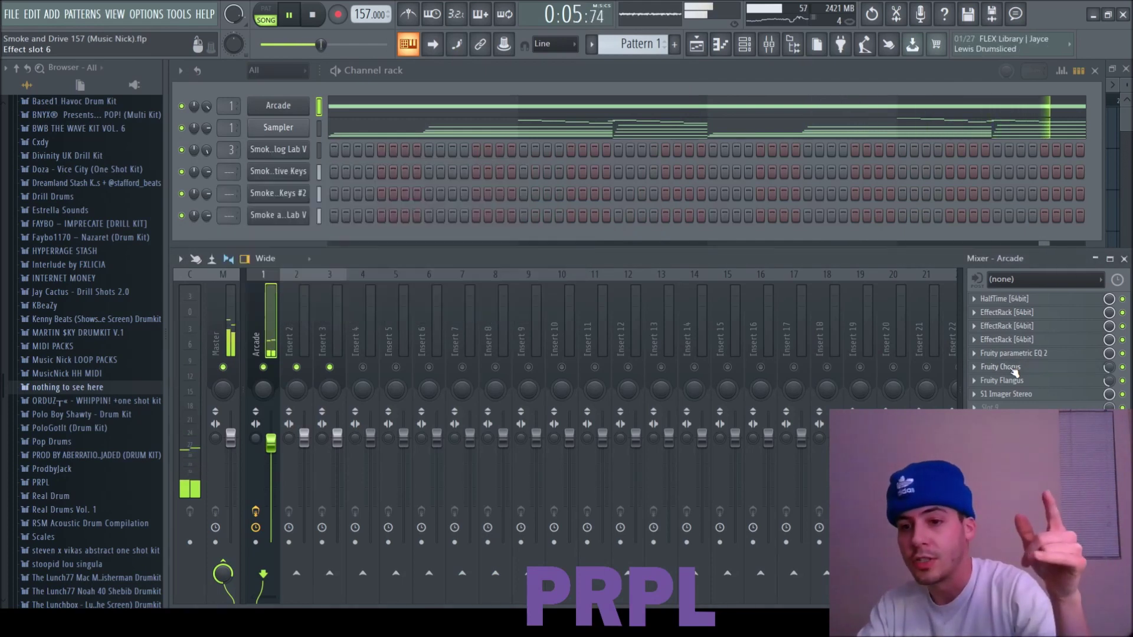
pyautogui.click(1018, 381)
pyautogui.click(1018, 381)
pyautogui.click(1015, 395)
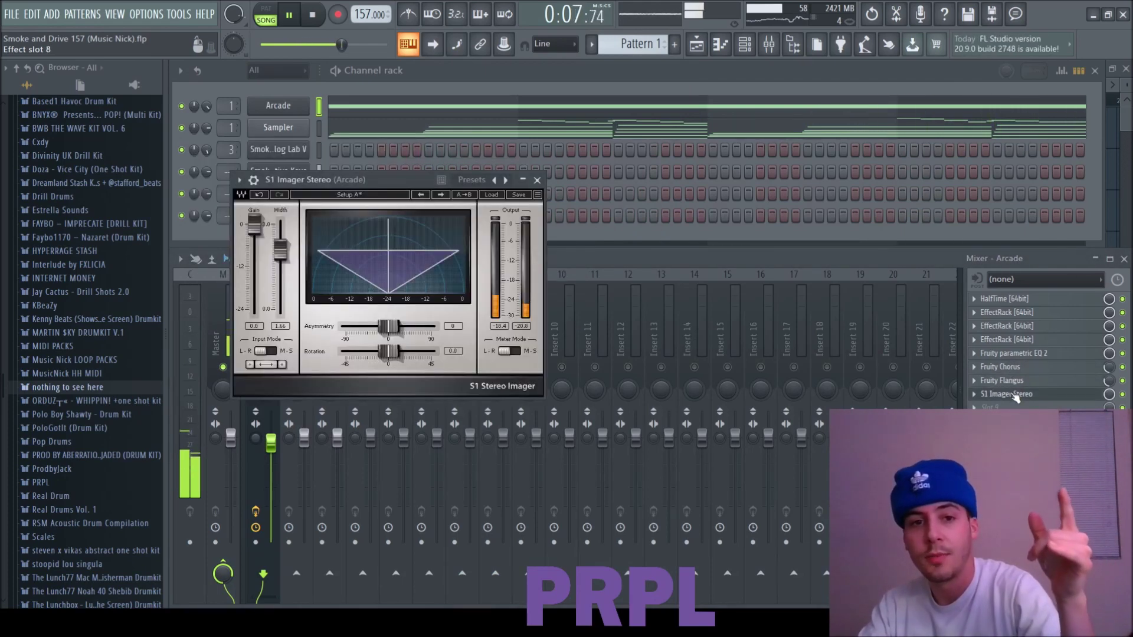
pyautogui.click(1014, 395)
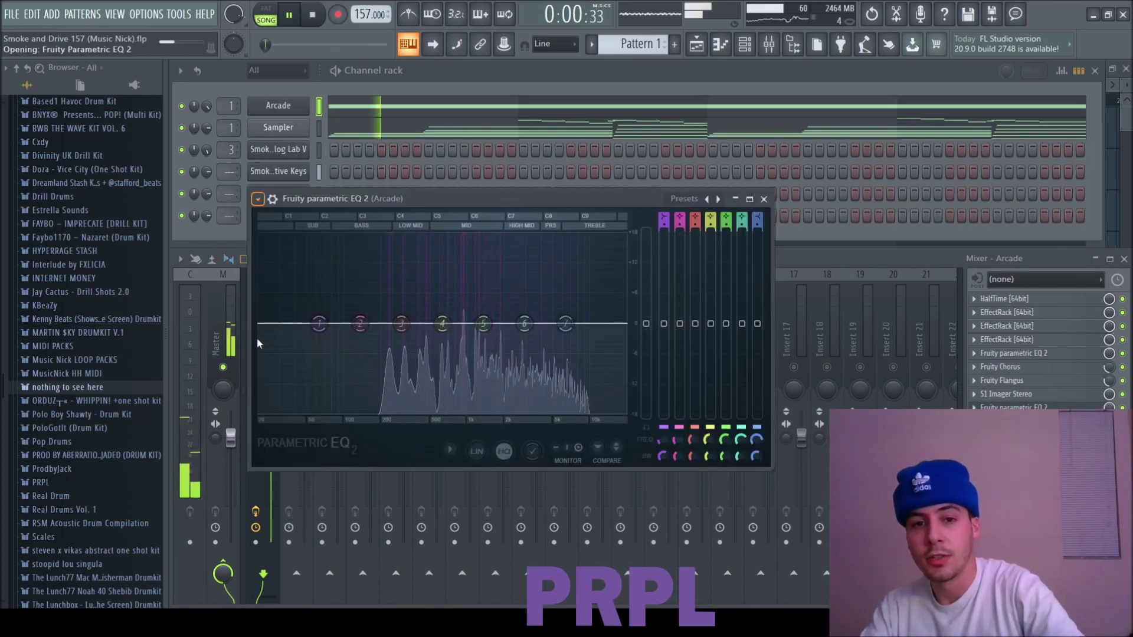
# - Set band 1 of the flat Fruity Parametric EQ 2 on the Arcade track to a 152 Hz high-pass, and render the track to audio
pyautogui.moveTo(256, 337); pyautogui.dragTo(366, 323)
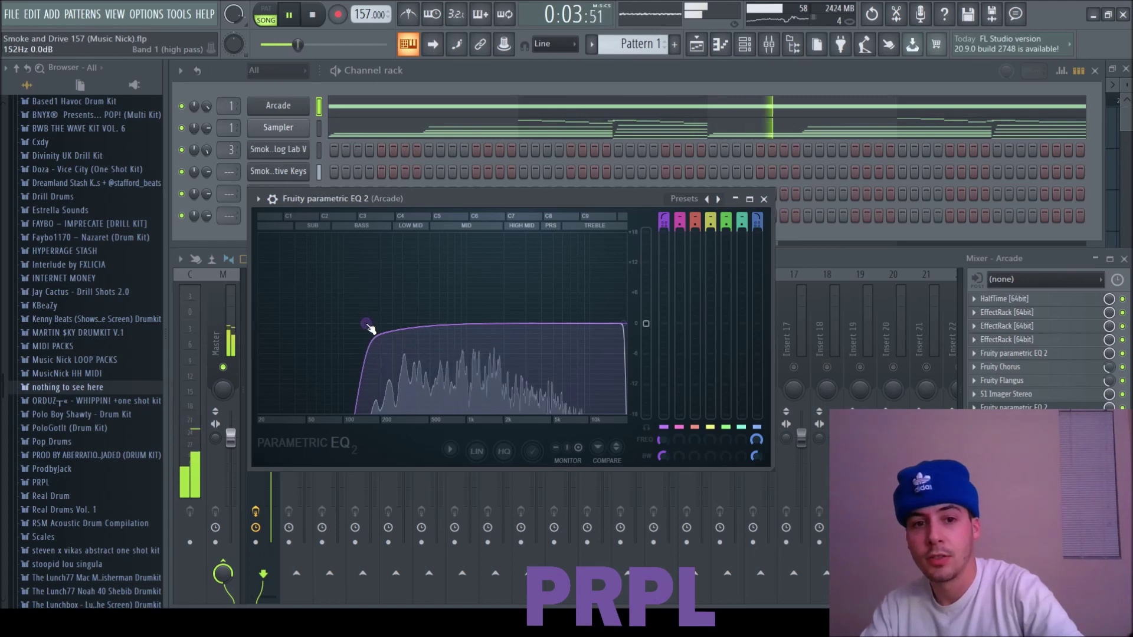
pyautogui.click(763, 199)
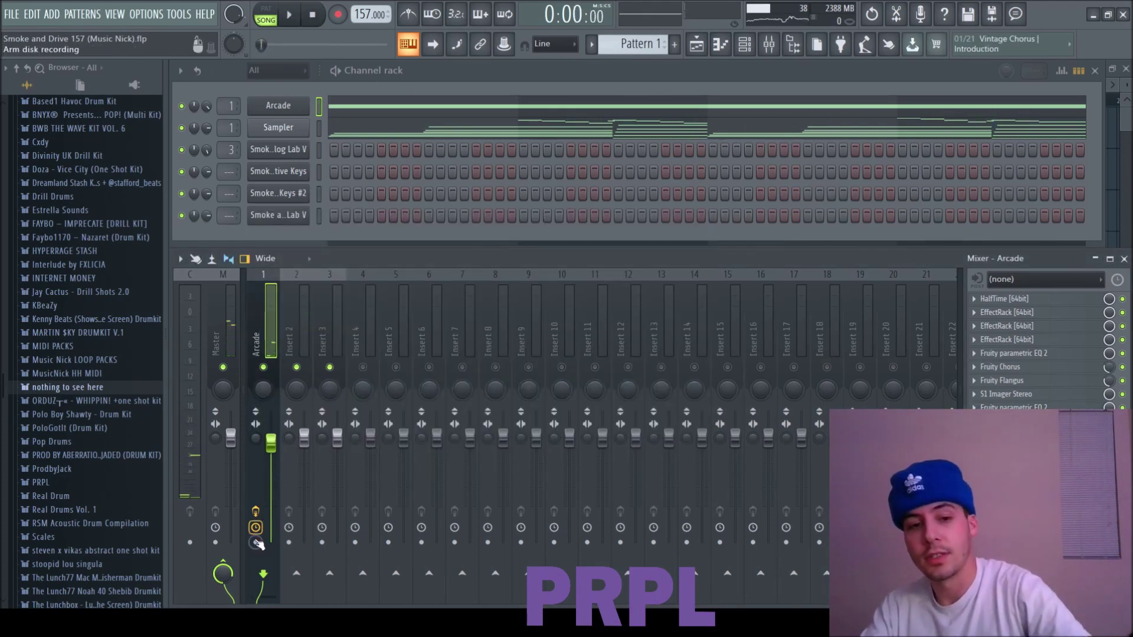
pyautogui.hotkey('alt', 'r')
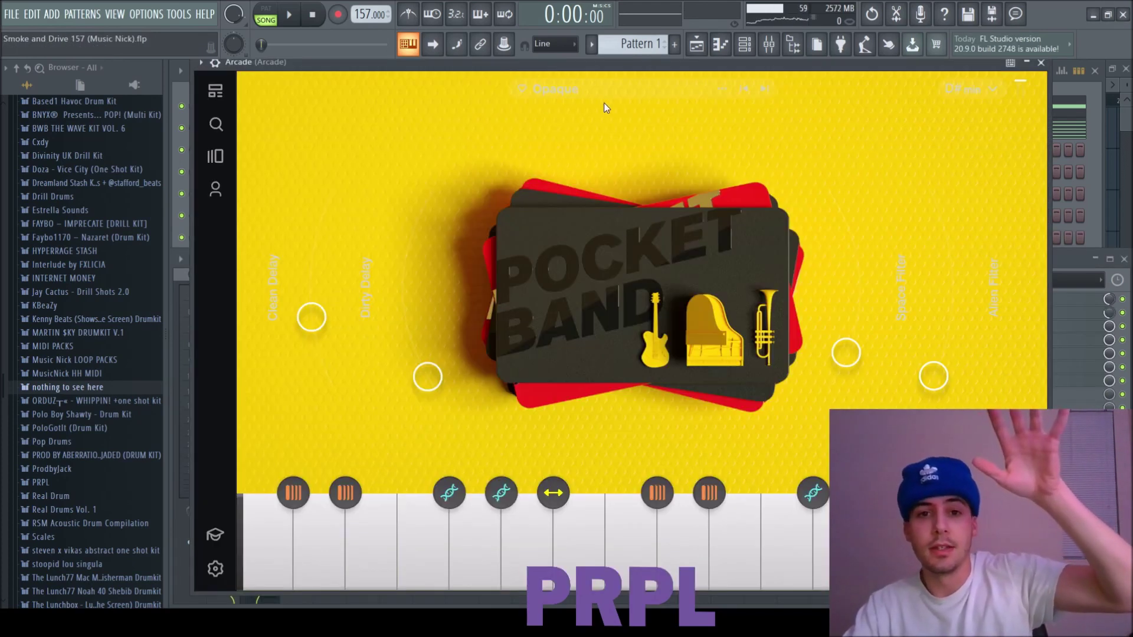
# - Close the Pocket Band Arcade instrument, and examine the Fruity Chorus and the three EffectRacks on its mixer track
pyautogui.click(1040, 62)
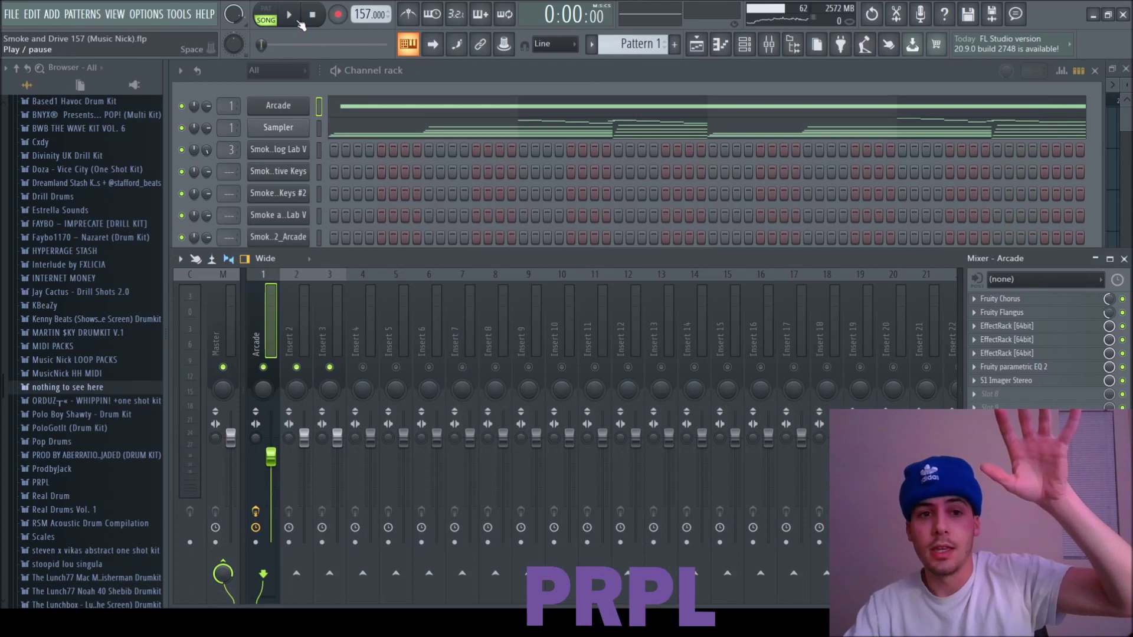
pyautogui.click(1024, 300)
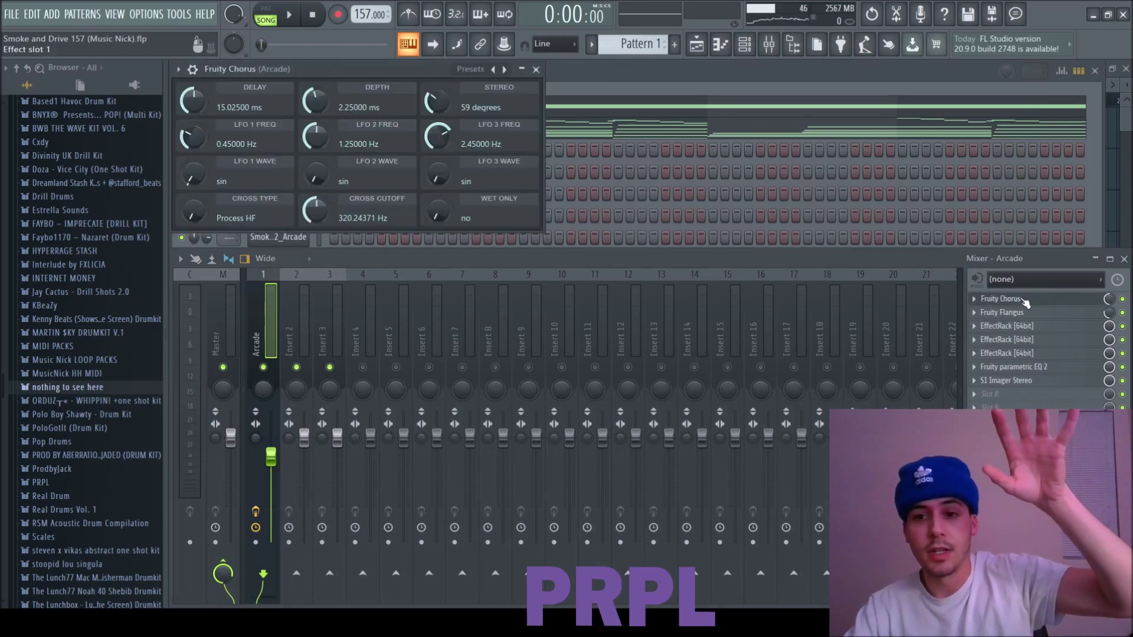
pyautogui.click(1030, 302)
pyautogui.click(1024, 326)
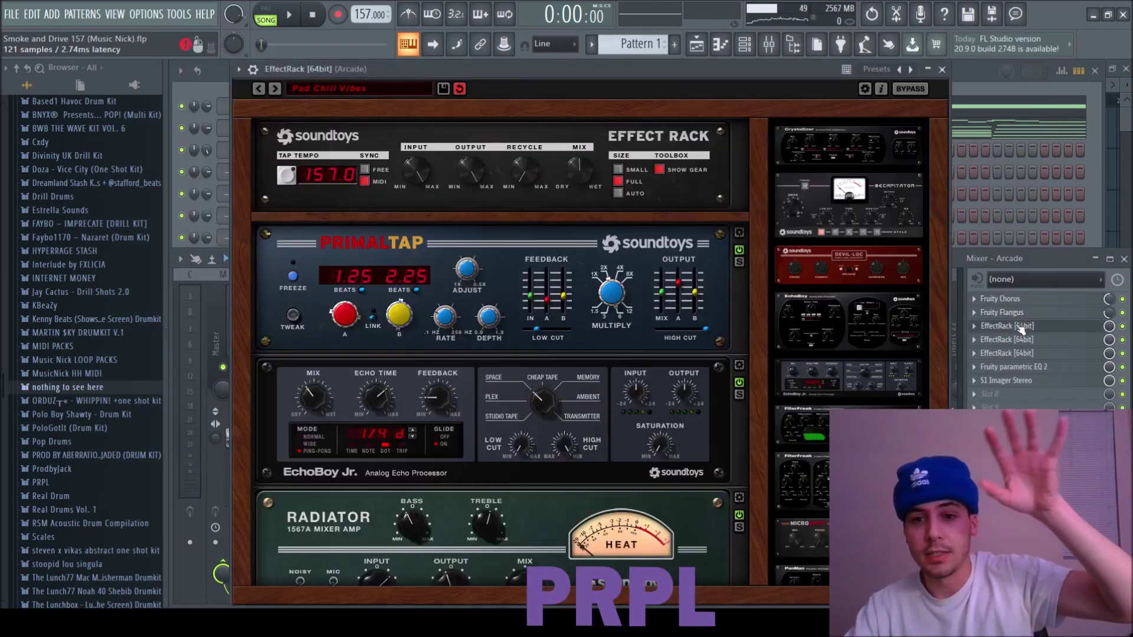
pyautogui.click(1024, 326)
pyautogui.click(1024, 340)
pyautogui.click(1025, 340)
pyautogui.click(1022, 355)
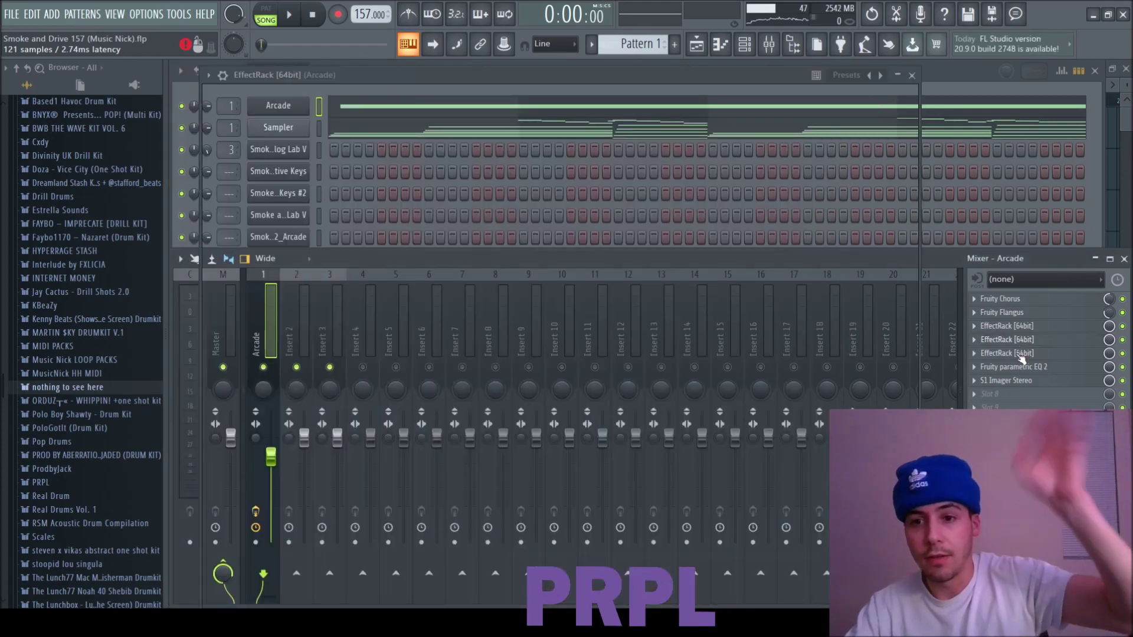
# - Examine the Fruity Parametric EQ 2 and the S1 Imager Stereo at the end of the Arcade track's chain
pyautogui.click(1019, 367)
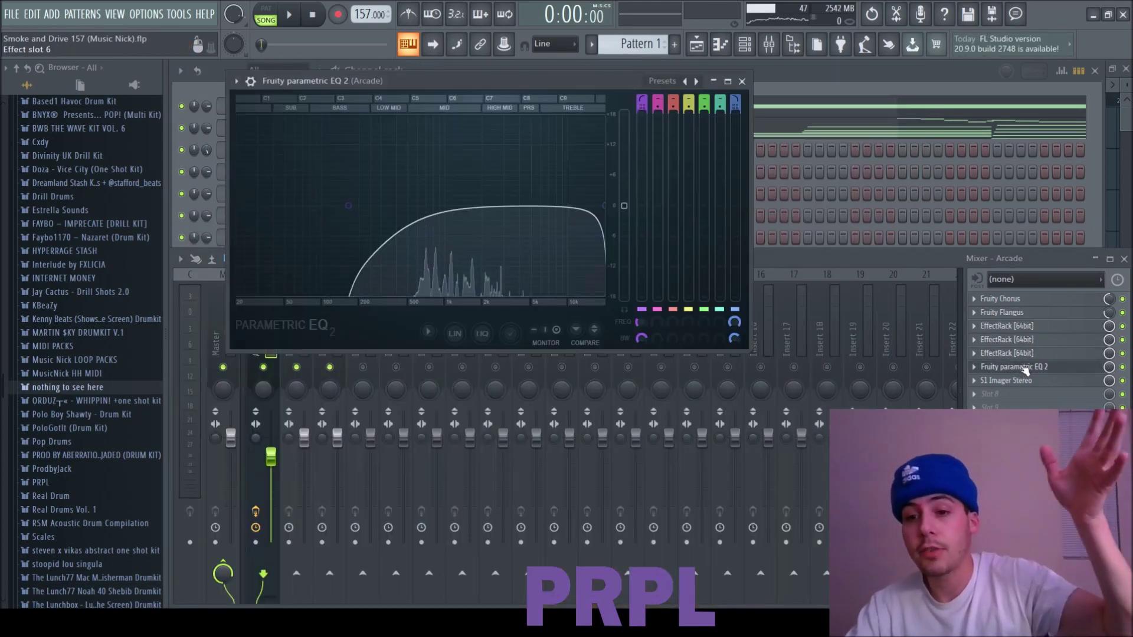
pyautogui.click(1019, 367)
pyautogui.click(1025, 382)
pyautogui.click(1025, 382)
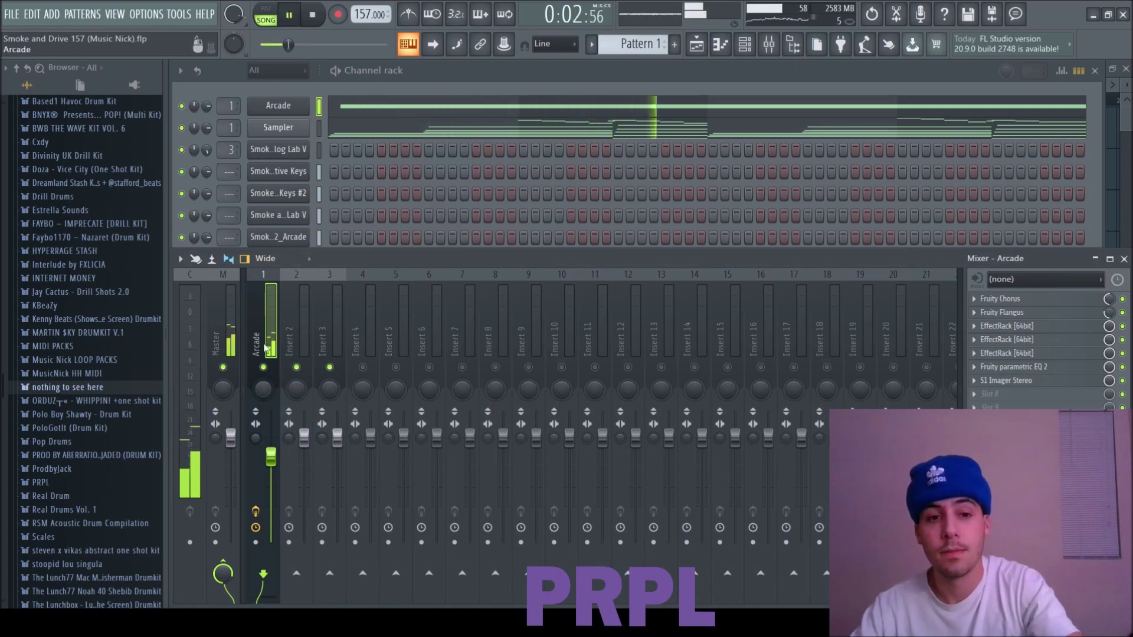
# - Unmute all tracks in the playlist so the whole loop plays together
pyautogui.press('F5')
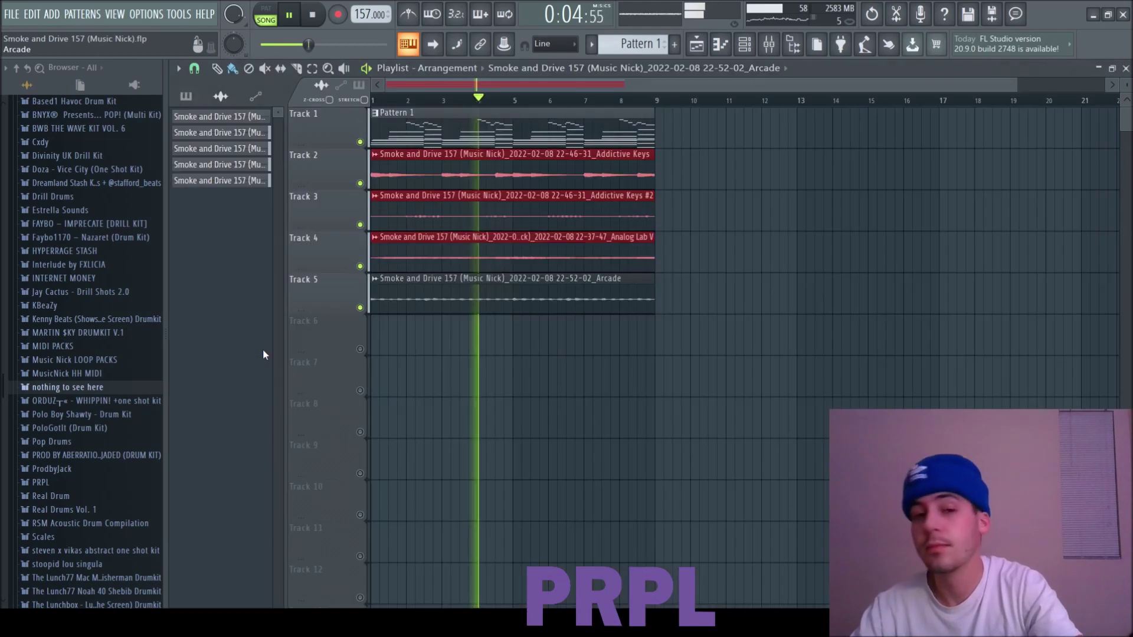
pyautogui.rightClick(360, 144)
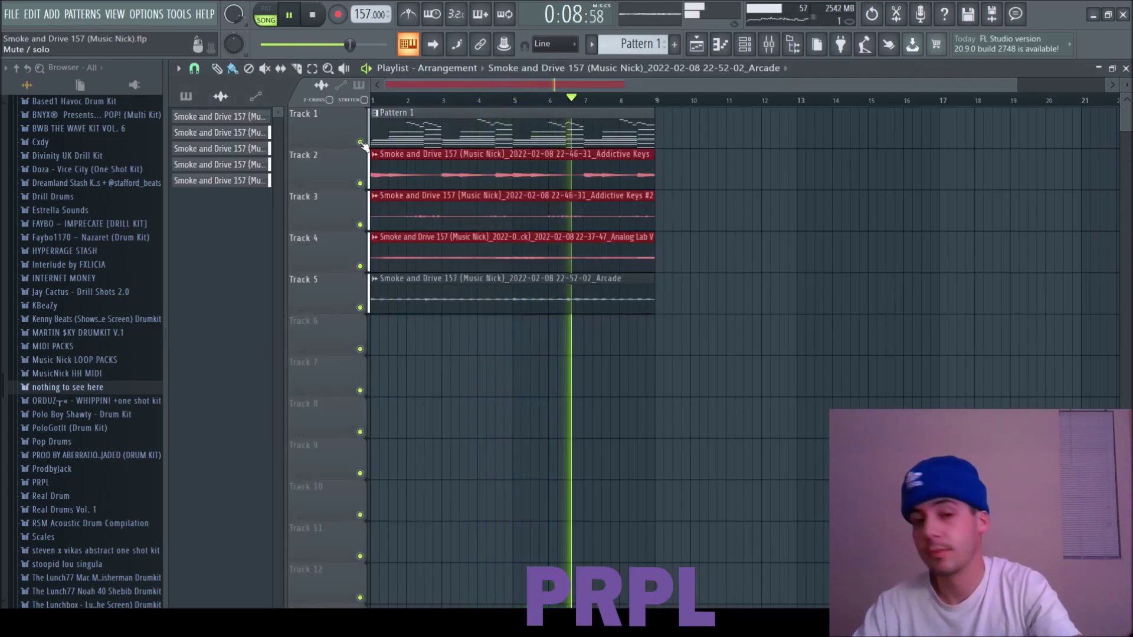
pyautogui.press('F5')
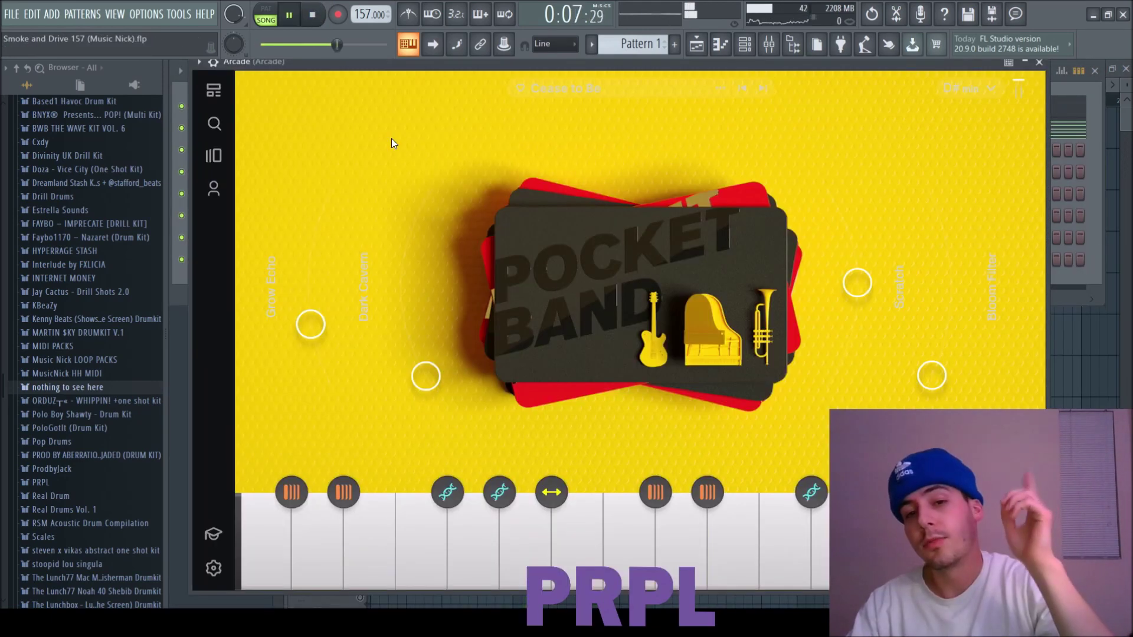
# - Close the Arcade instrument and view the Wider and Drip effects on its mixer track
pyautogui.click(1039, 62)
pyautogui.press('F5')
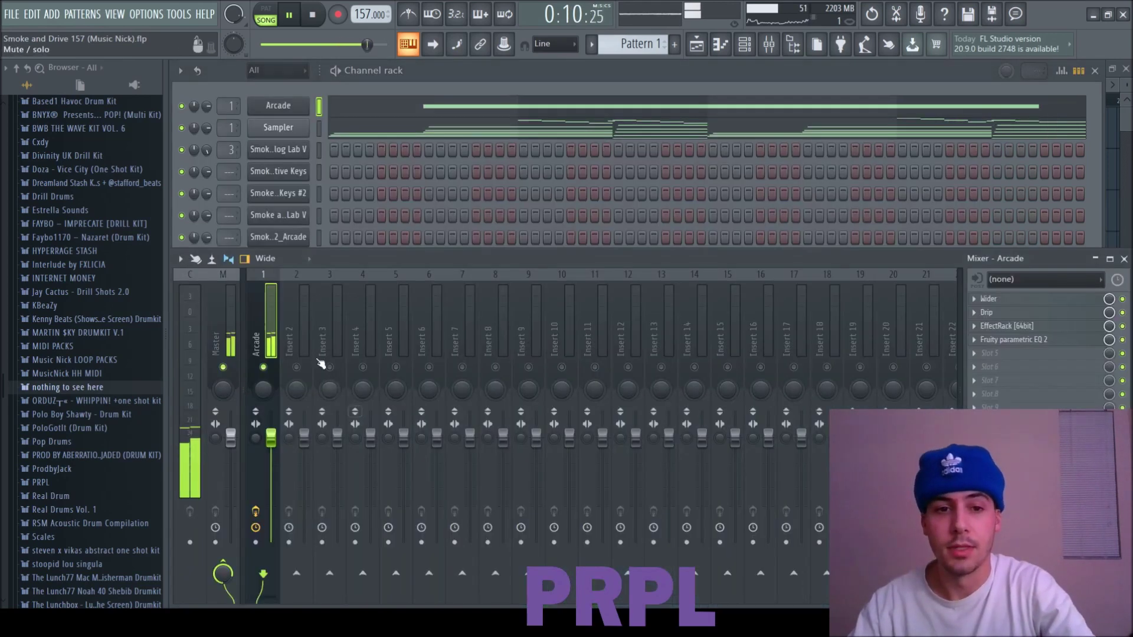
pyautogui.click(1038, 300)
pyautogui.click(1029, 300)
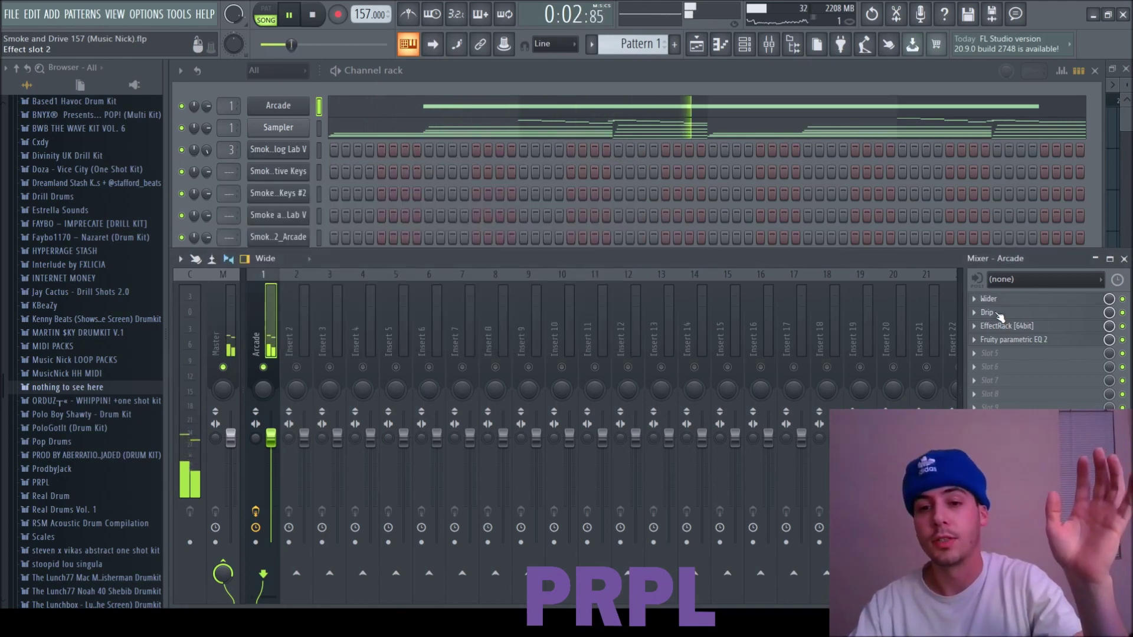
pyautogui.click(997, 313)
pyautogui.click(997, 312)
# - Examine the EchoBoy EffectRack and the Fruity Parametric EQ 2 on the Arcade mixer track
pyautogui.click(1003, 327)
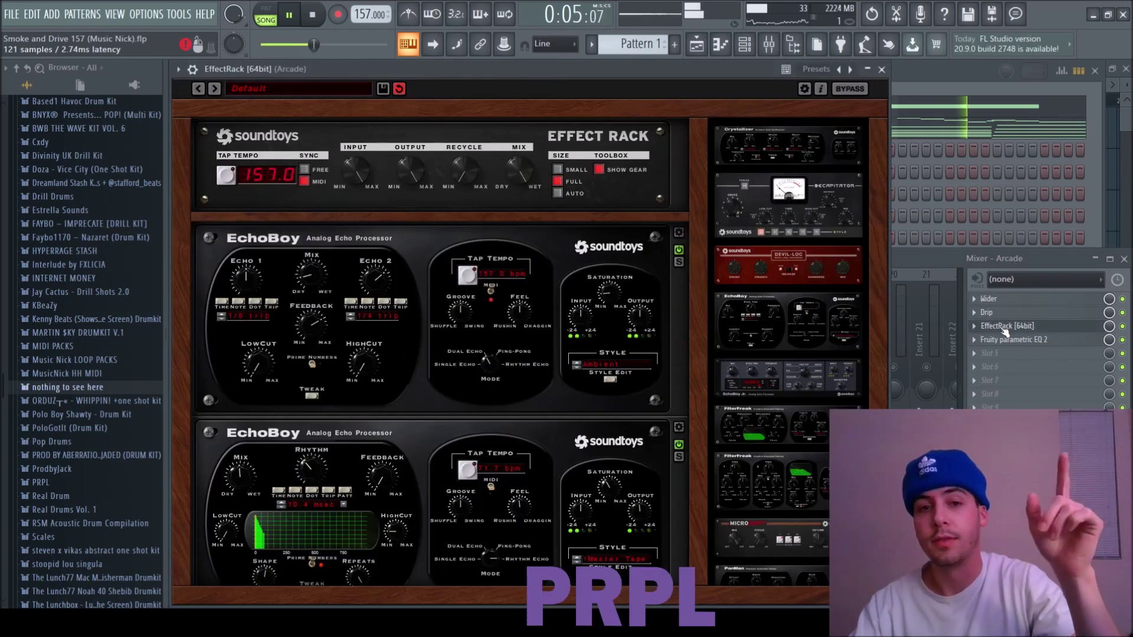
pyautogui.click(1004, 329)
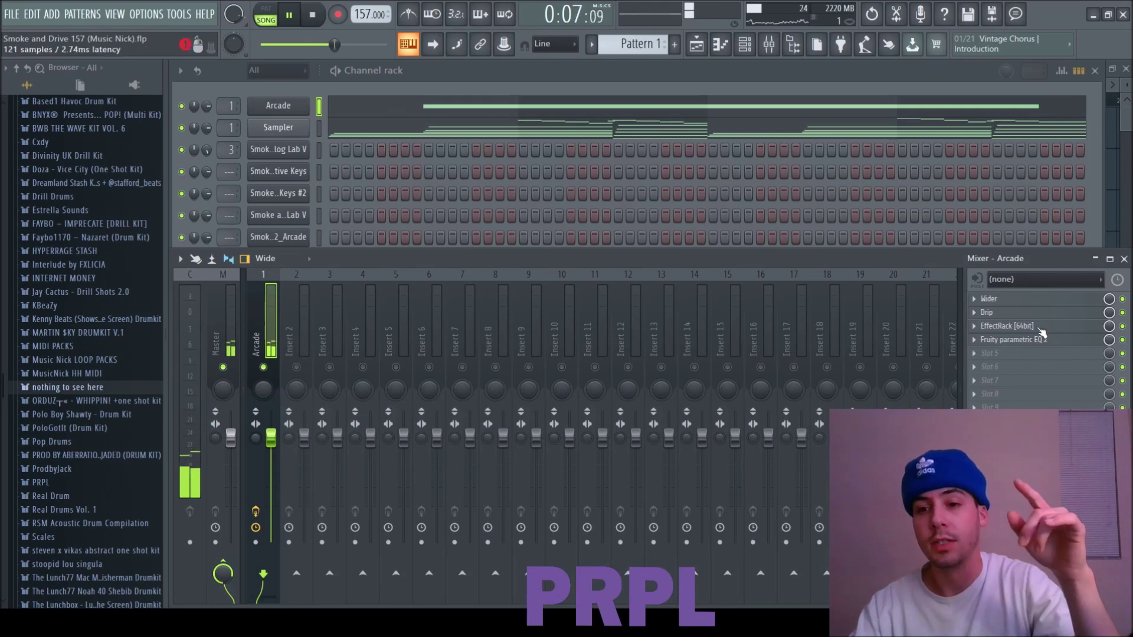
pyautogui.click(1029, 339)
pyautogui.click(679, 70)
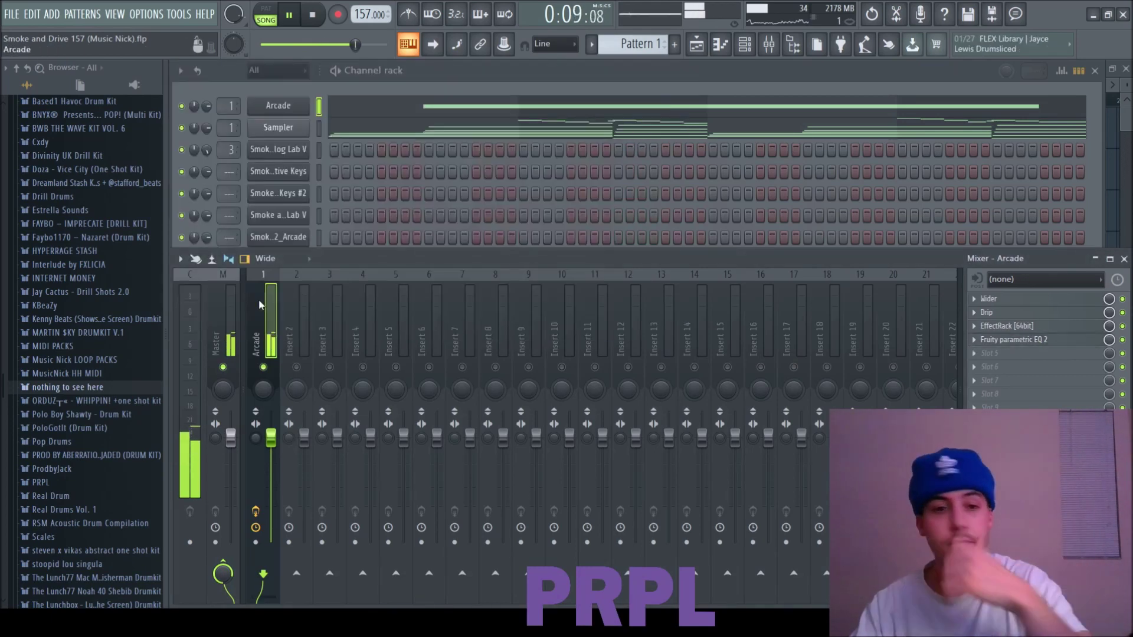
# - Unmute the two Arcade audio tracks, Track 5 and Track 6, in the playlist
pyautogui.press('F5')
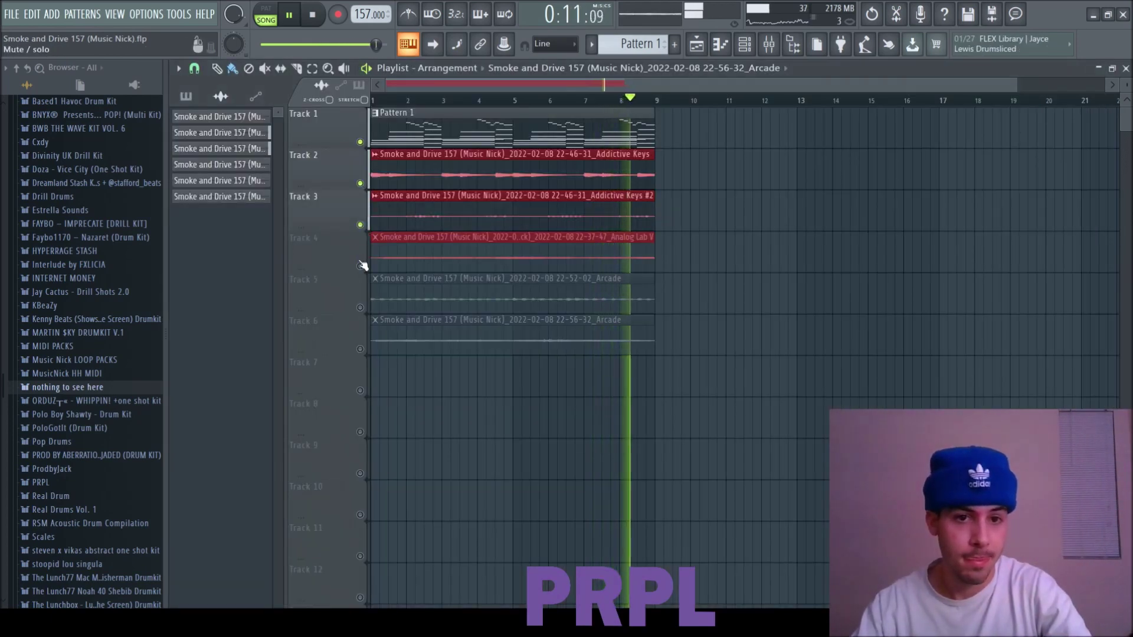
pyautogui.click(360, 348)
pyautogui.click(360, 307)
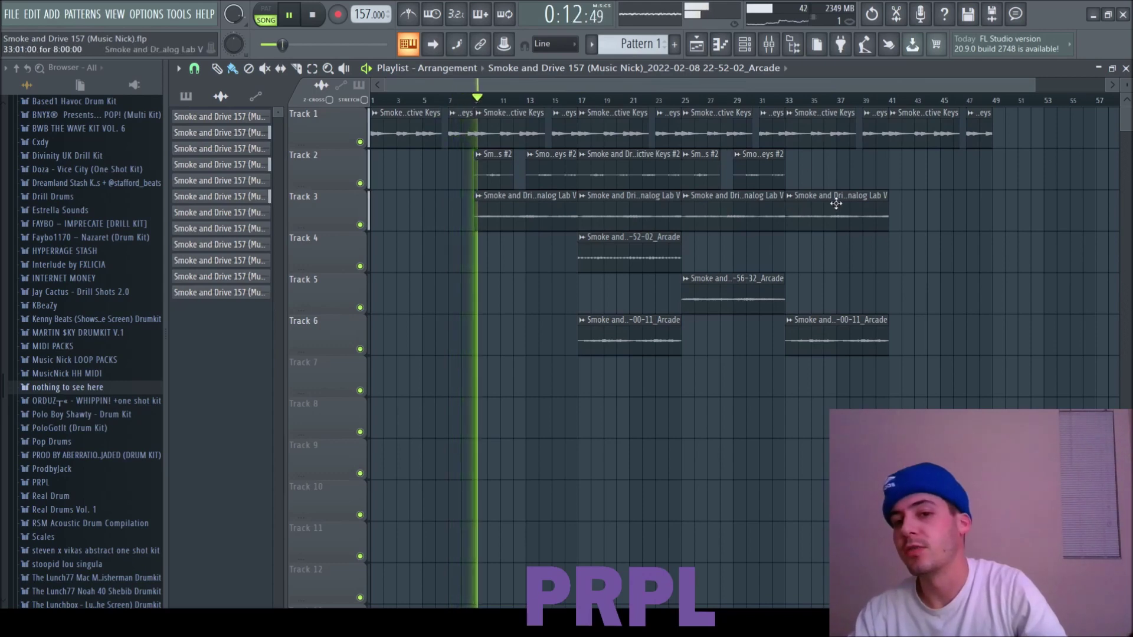
# - Go from the playlist arrangement to the Master mixer track and examine its RC-20 Retro Color settings
pyautogui.press('F6')
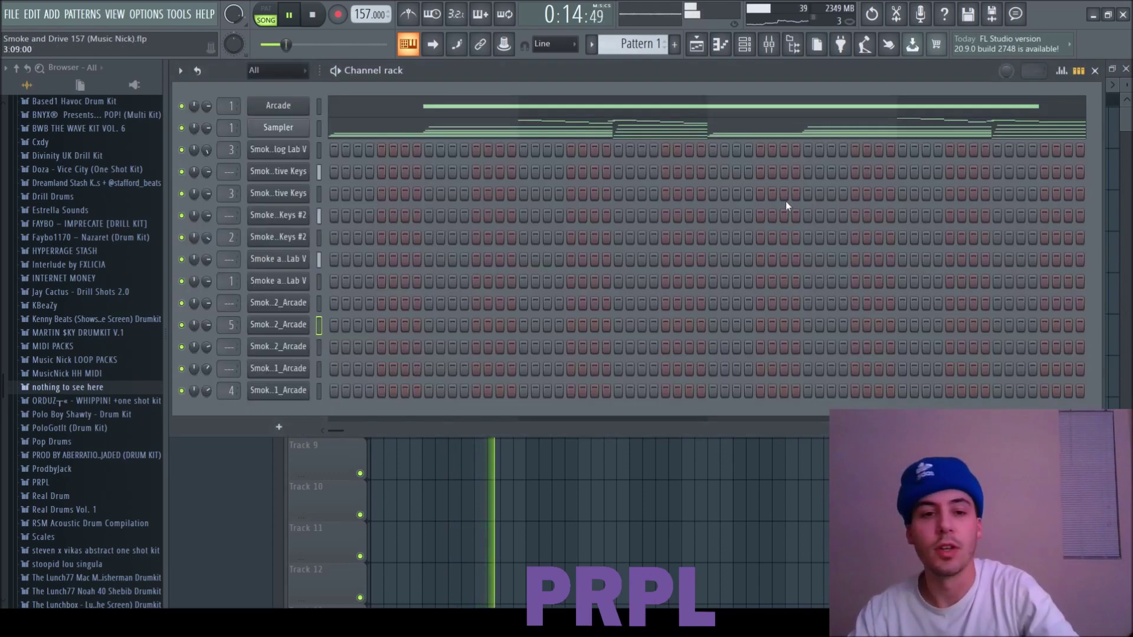
pyautogui.press('F9')
pyautogui.click(1003, 298)
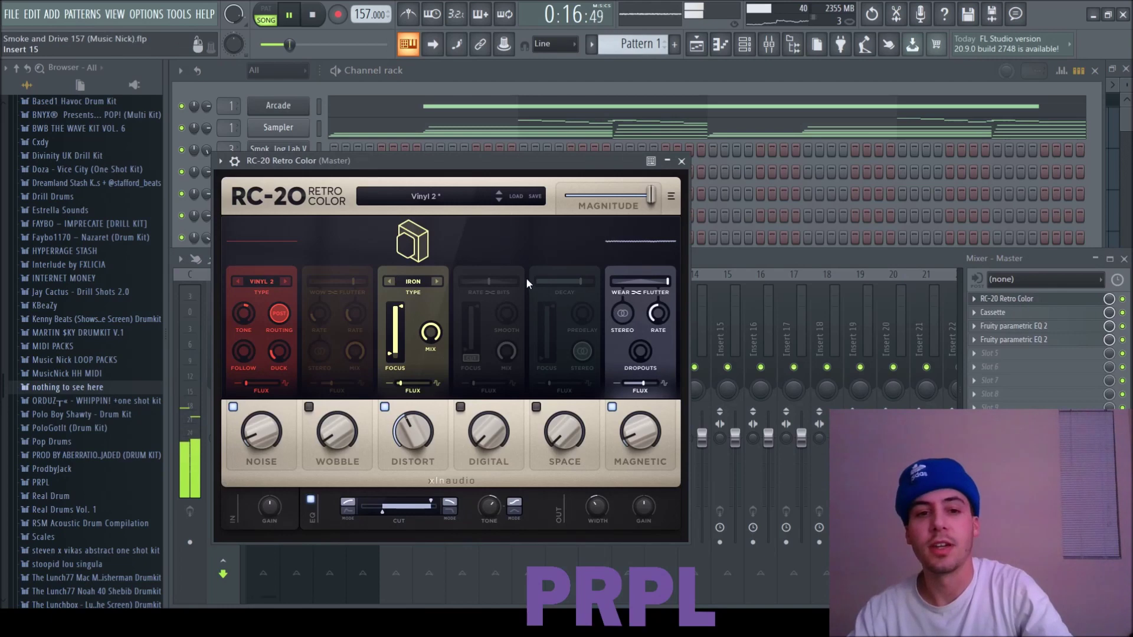
pyautogui.moveTo(475, 164); pyautogui.dragTo(483, 156)
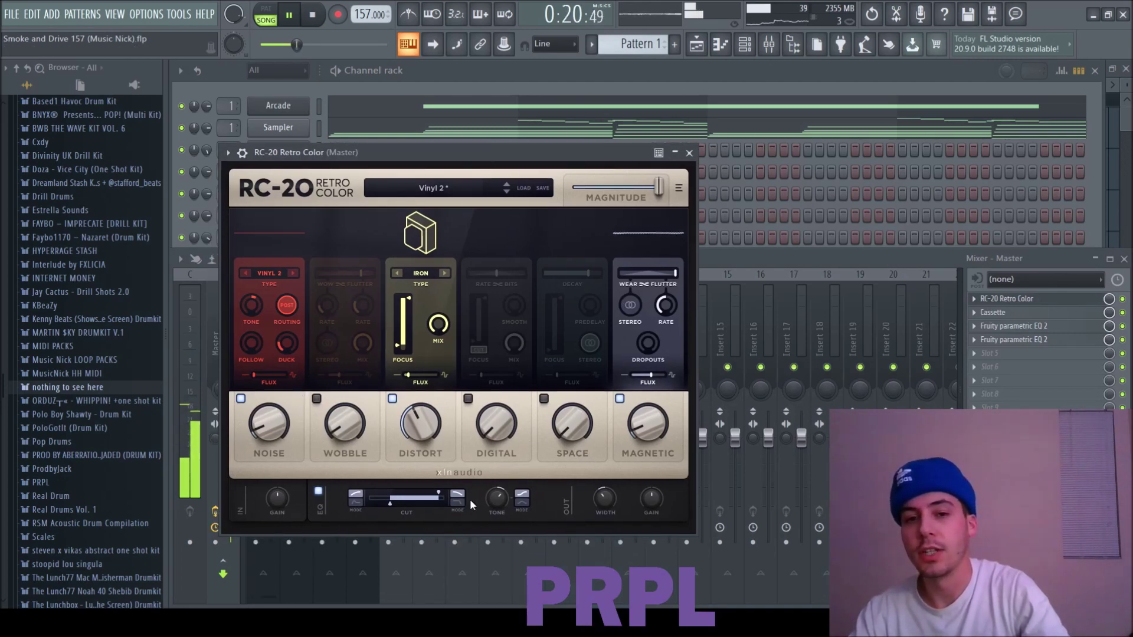
pyautogui.click(688, 152)
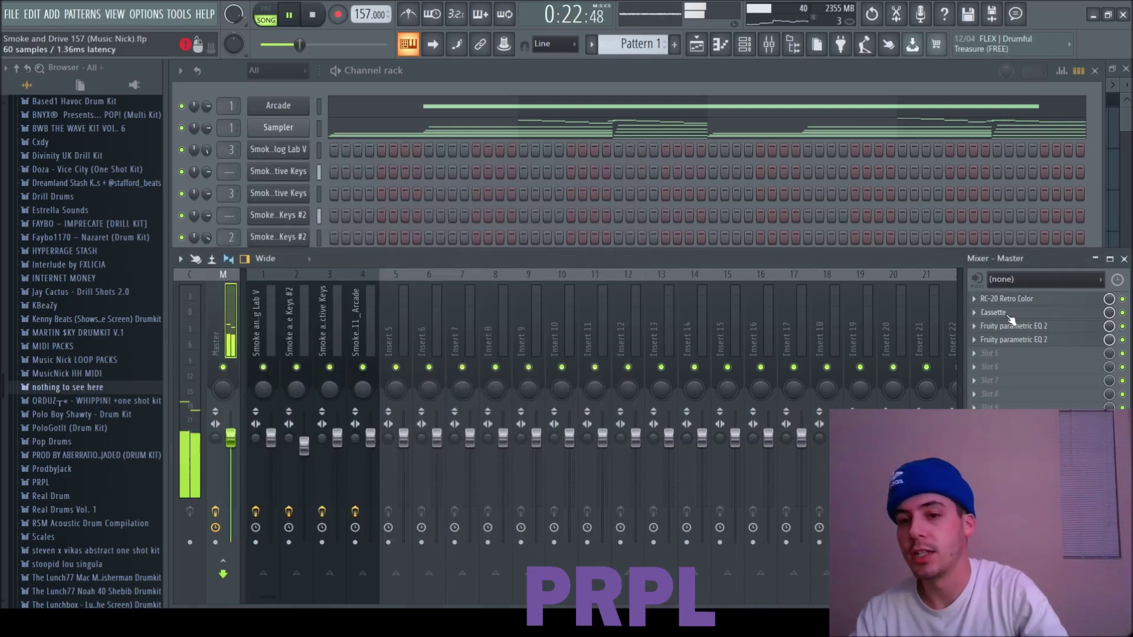
# - Examine the Cassette effect and both Fruity Parametric EQ 2 instances on the Master track
pyautogui.click(1009, 315)
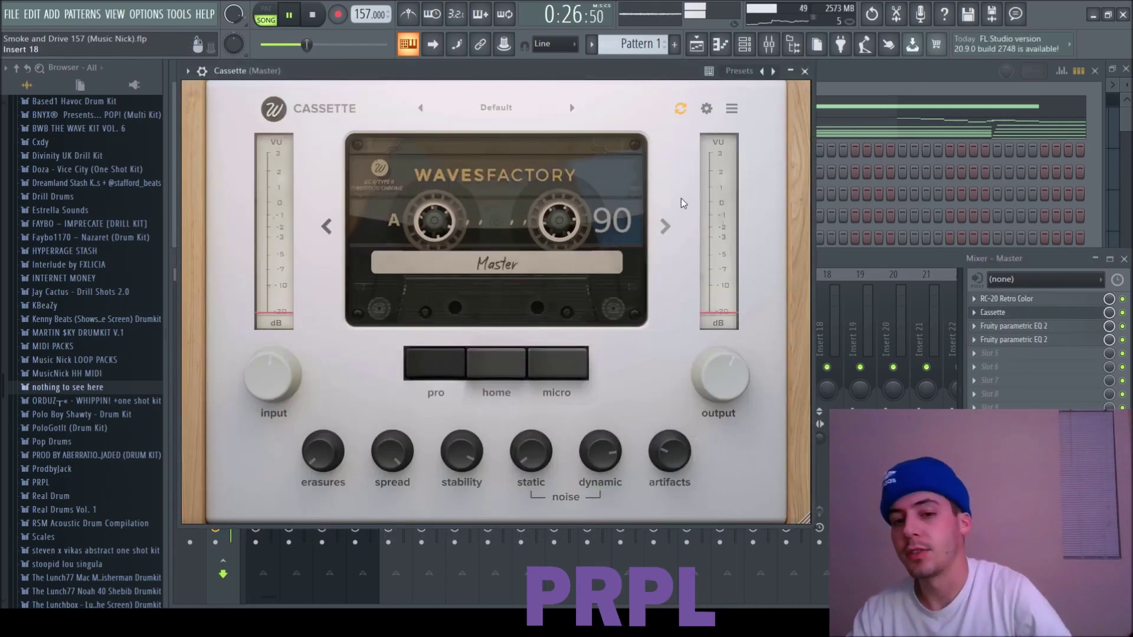
pyautogui.click(804, 71)
pyautogui.click(1043, 326)
pyautogui.click(1043, 327)
pyautogui.click(1043, 340)
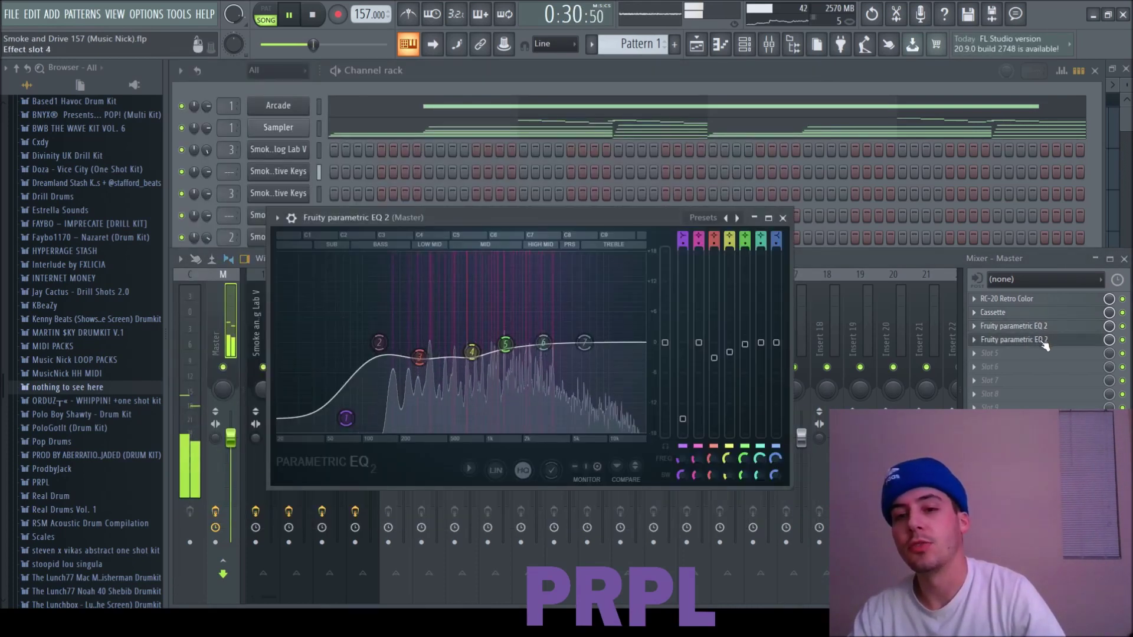
pyautogui.click(1043, 340)
# - Play the playlist arrangement from about bar 33 and from about bar 41, and stop playback
pyautogui.press('F5')
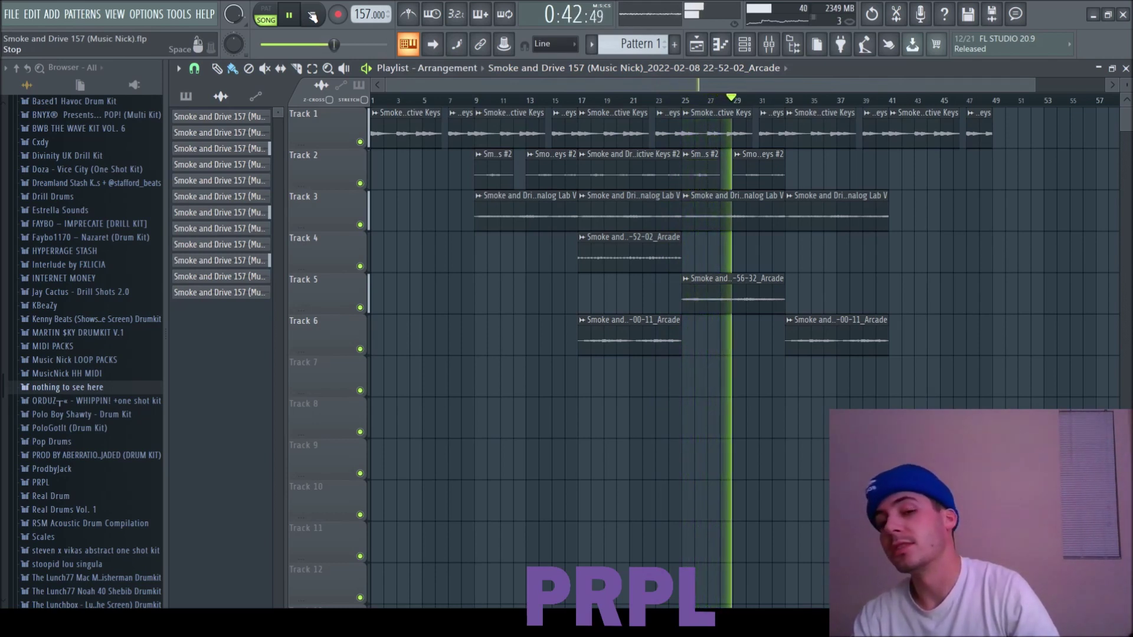
pyautogui.click(791, 100)
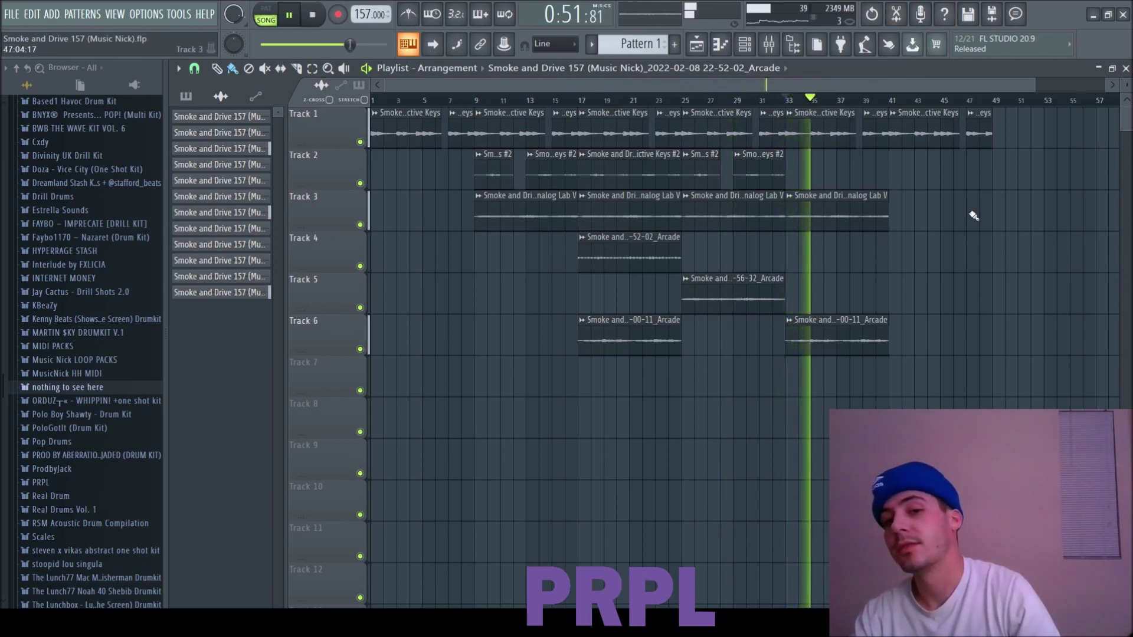
pyautogui.click(891, 101)
pyautogui.press('space')
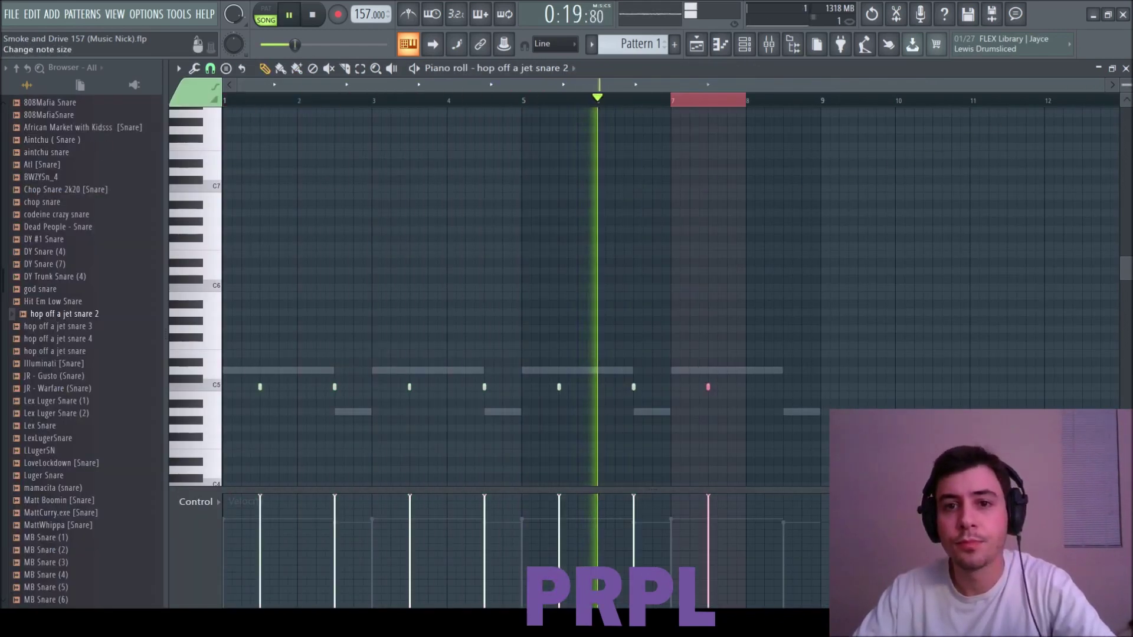
# - Close the snare's piano roll and audition the samples hop off a jet snare 4 and hop off a jet snare
pyautogui.click(1125, 68)
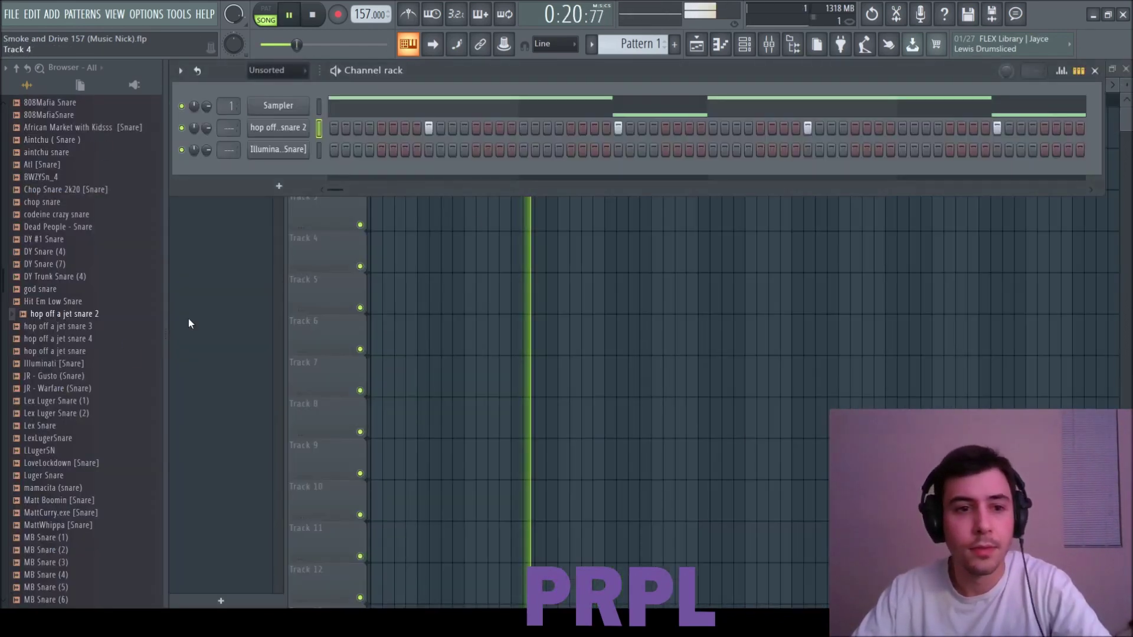
pyautogui.click(73, 339)
pyautogui.click(78, 351)
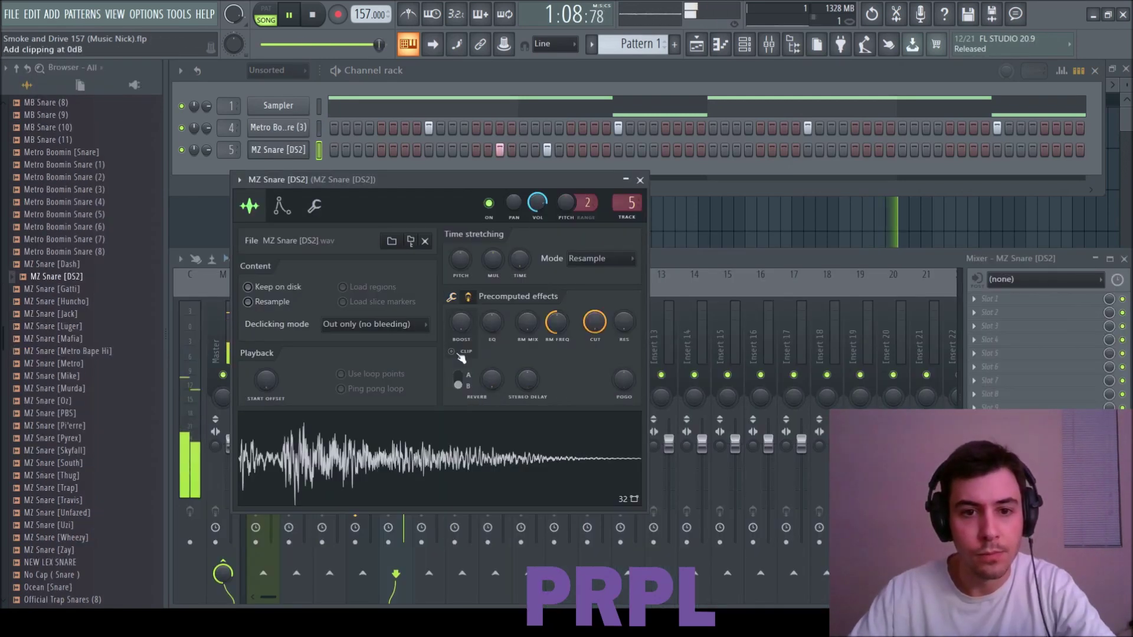
# - Adjust the precomputed boost of the MZ Snare [DS2] sample and close its channel settings
pyautogui.moveTo(461, 324); pyautogui.dragTo(465, 331)
pyautogui.click(642, 181)
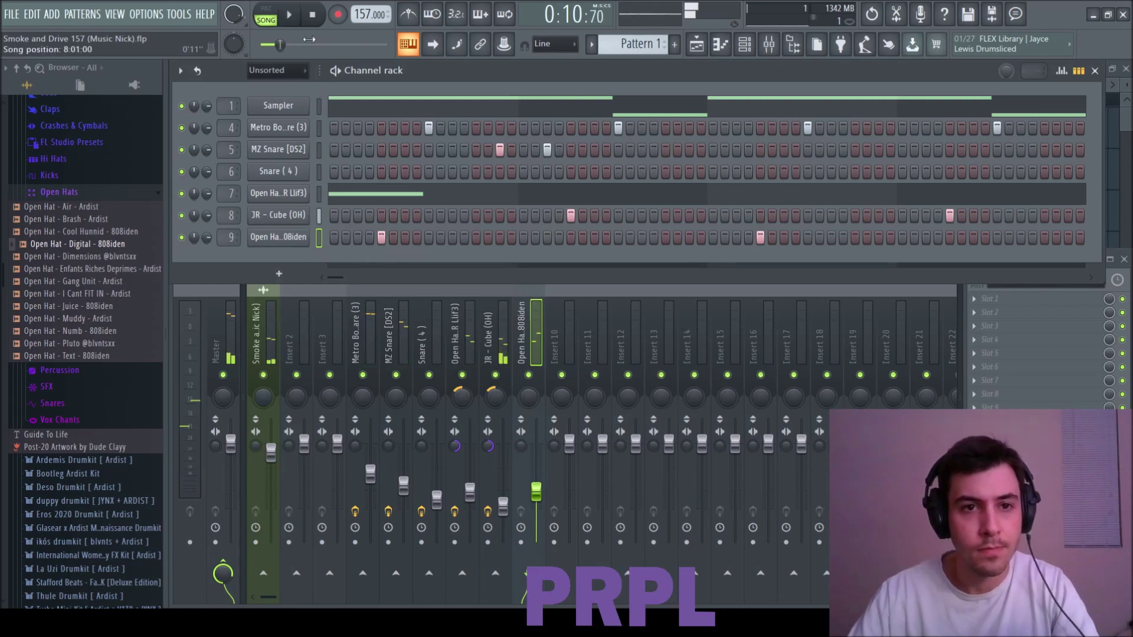
# - Add two hits after the first hit of the Open Hat - Digital - 808iden channel and give them progressively lower velocities
pyautogui.click(464, 237)
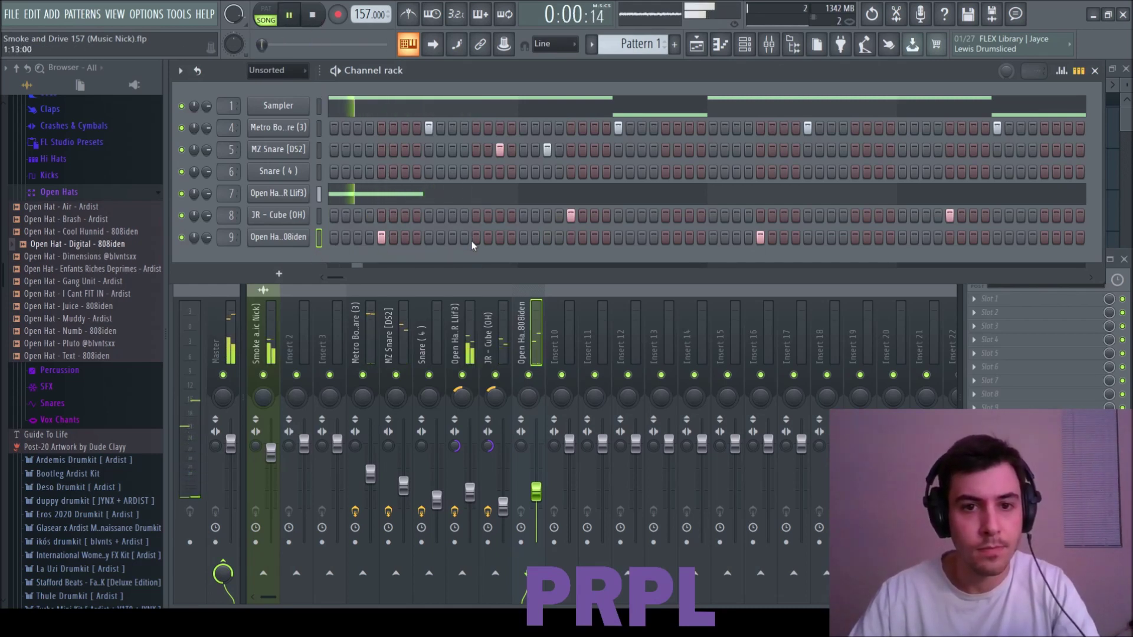
pyautogui.click(452, 238)
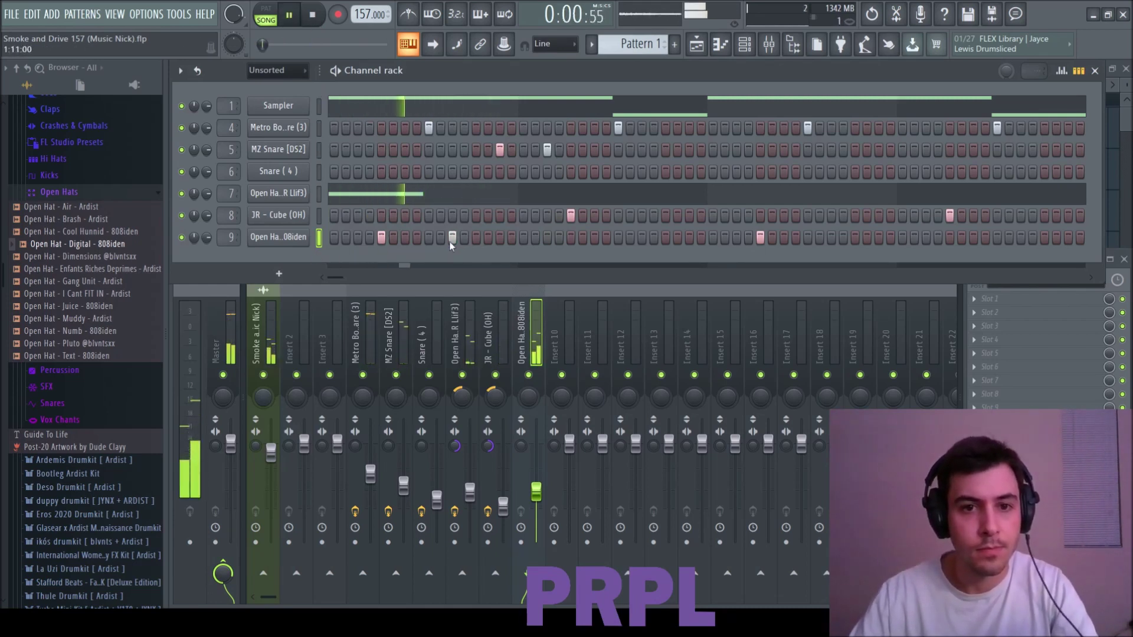
pyautogui.click(524, 237)
pyautogui.press('F7')
pyautogui.moveTo(265, 509); pyautogui.dragTo(324, 572)
pyautogui.press('space')
pyautogui.press('space')
pyautogui.moveTo(263, 511); pyautogui.dragTo(324, 599)
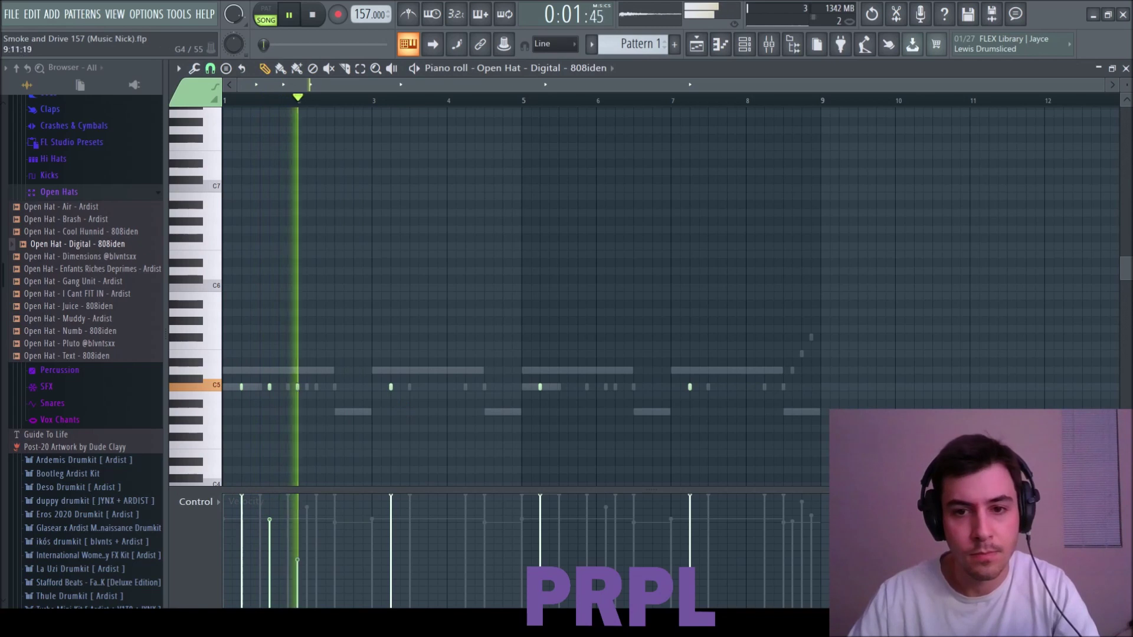
# - Delete the open hat notes after bar 3 and repeat the first two bars until the pattern fills eight bars
pyautogui.moveTo(852, 423); pyautogui.dragTo(374, 293)
pyautogui.press('Delete')
pyautogui.moveTo(364, 101); pyautogui.dragTo(5, 202)
pyautogui.hotkey('ctrl', 'b')
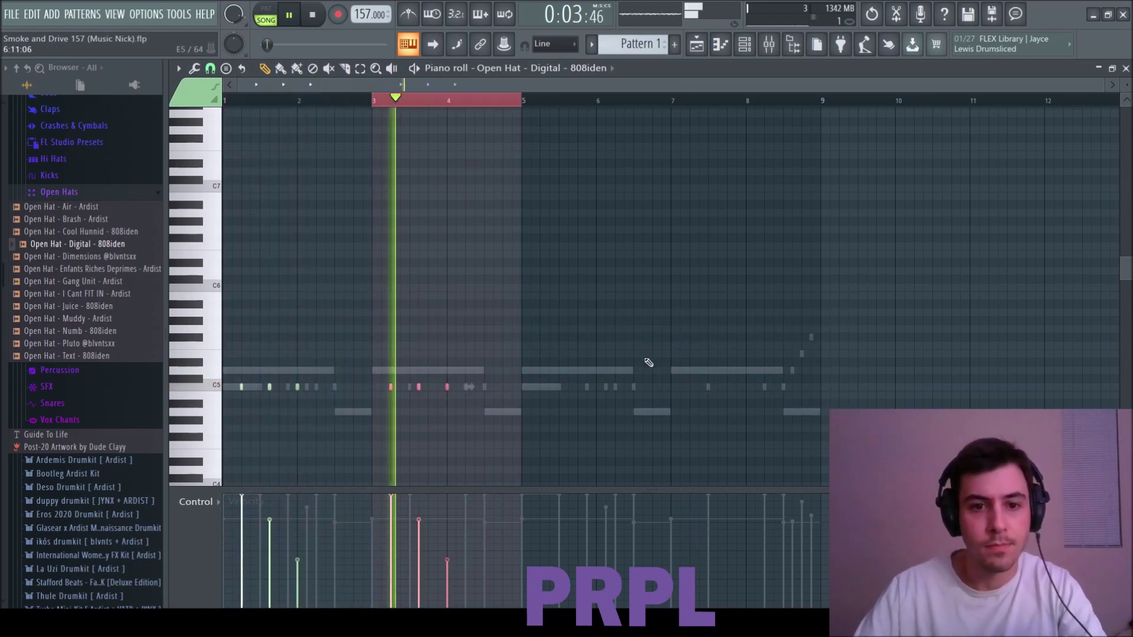
pyautogui.hotkey('ctrl', 'b')
pyautogui.hotkey('ctrl', 'b')
pyautogui.click(1125, 70)
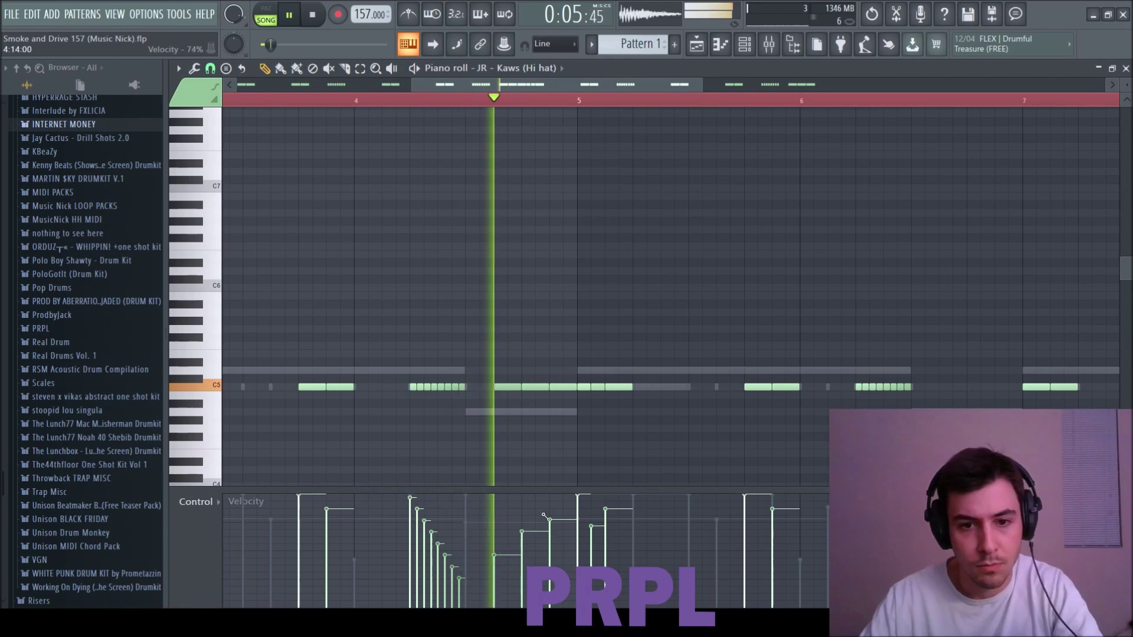
# - Raise the velocity of the JR - Kaws hi-hat note just before bar 5 and play the pattern
pyautogui.click(553, 508)
pyautogui.press('space')
pyautogui.press('space')
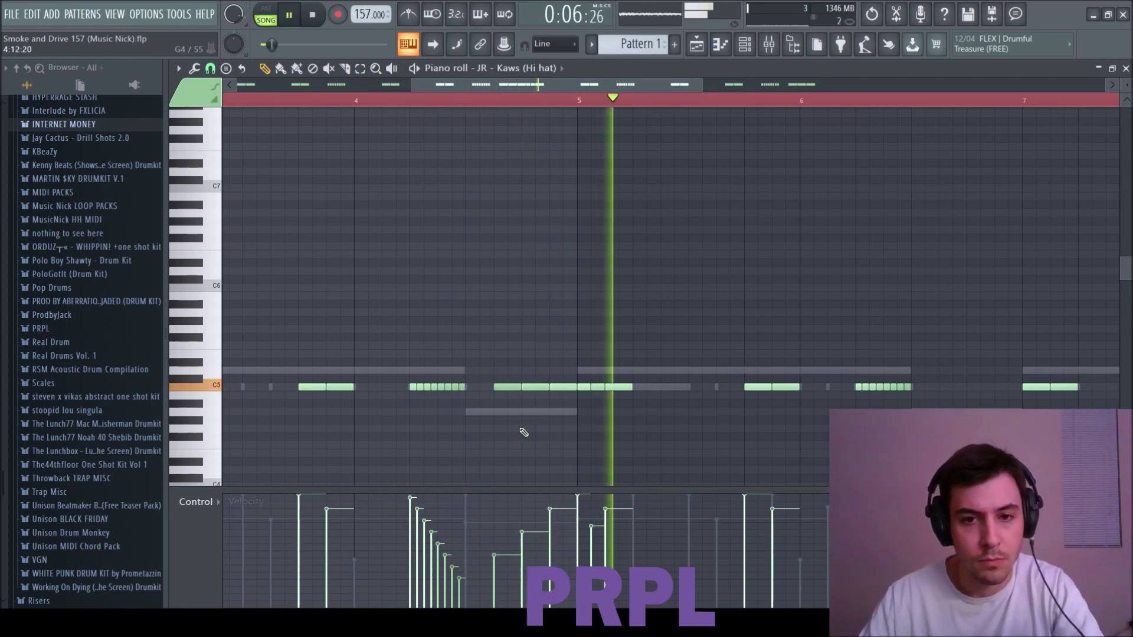
pyautogui.scroll(-3, 524, 434)
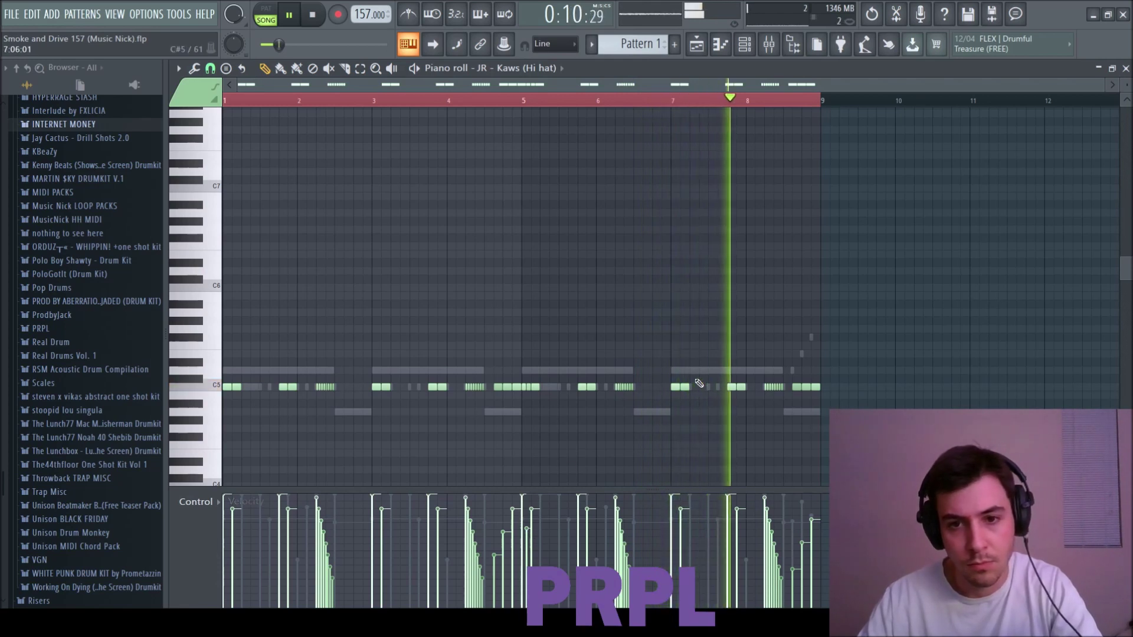
# - Add two hi-hat notes in the middle of bar 7, the first softer than the second, and play the bar back
pyautogui.press('space')
pyautogui.click(675, 103)
pyautogui.scroll(3, 683, 337)
pyautogui.press('space')
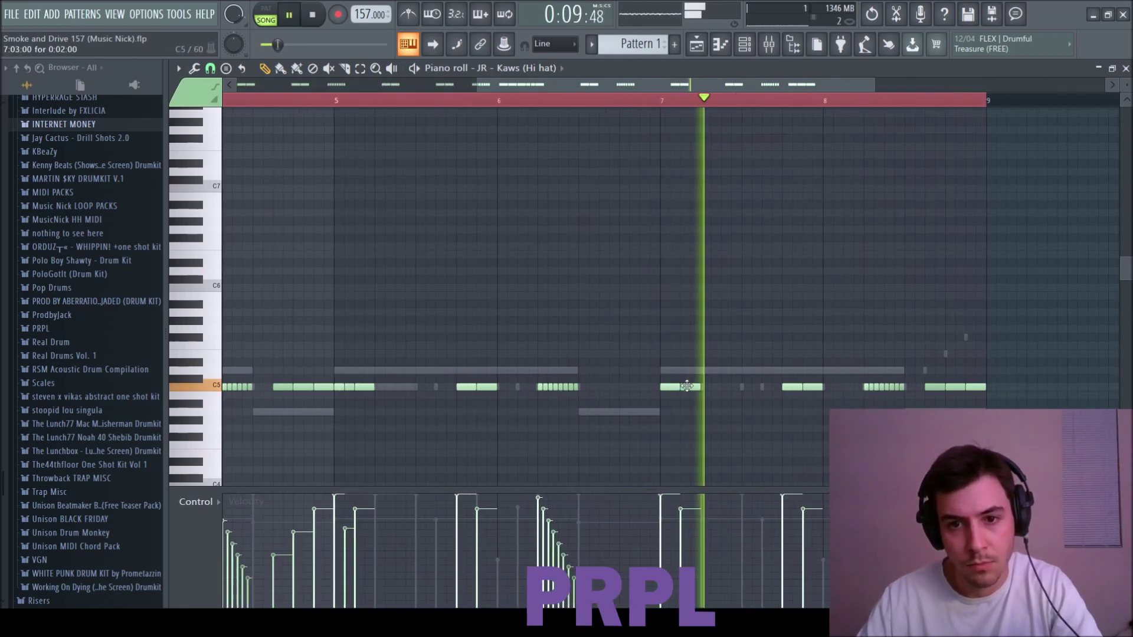
pyautogui.press('space')
pyautogui.click(731, 519)
pyautogui.press('space')
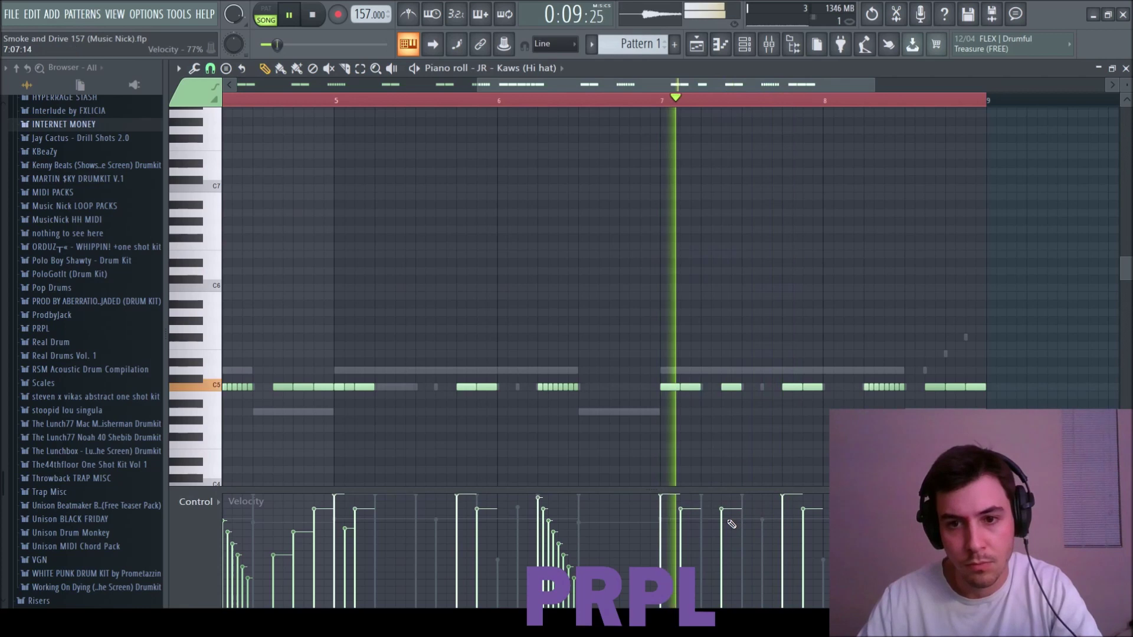
pyautogui.press('space')
pyautogui.click(732, 526)
pyautogui.press('space')
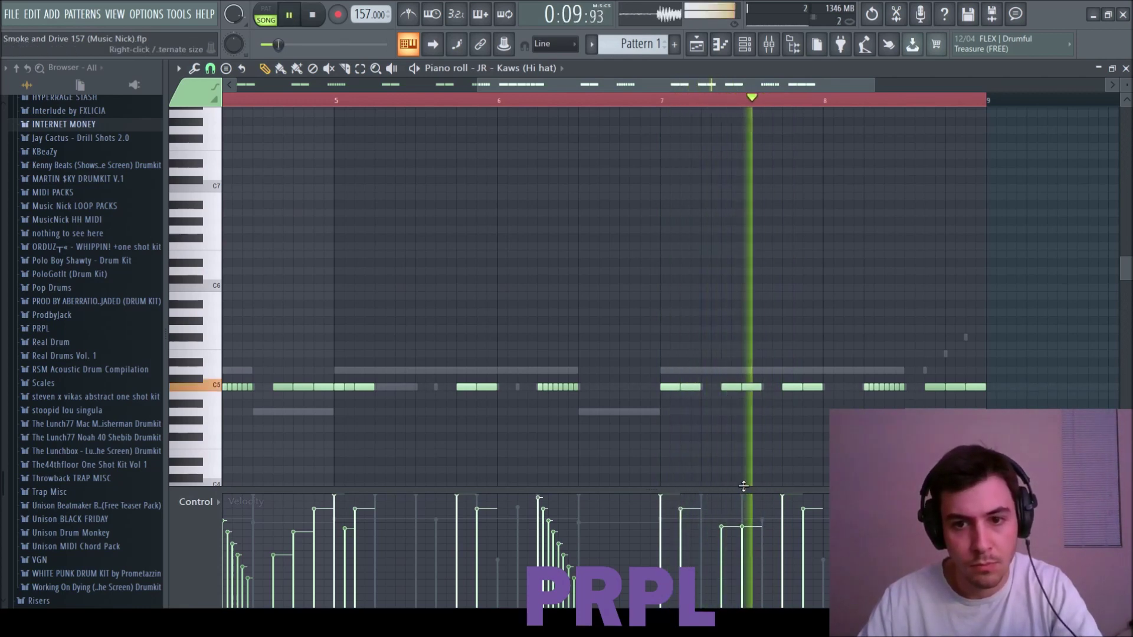
pyautogui.press('space')
pyautogui.click(750, 506)
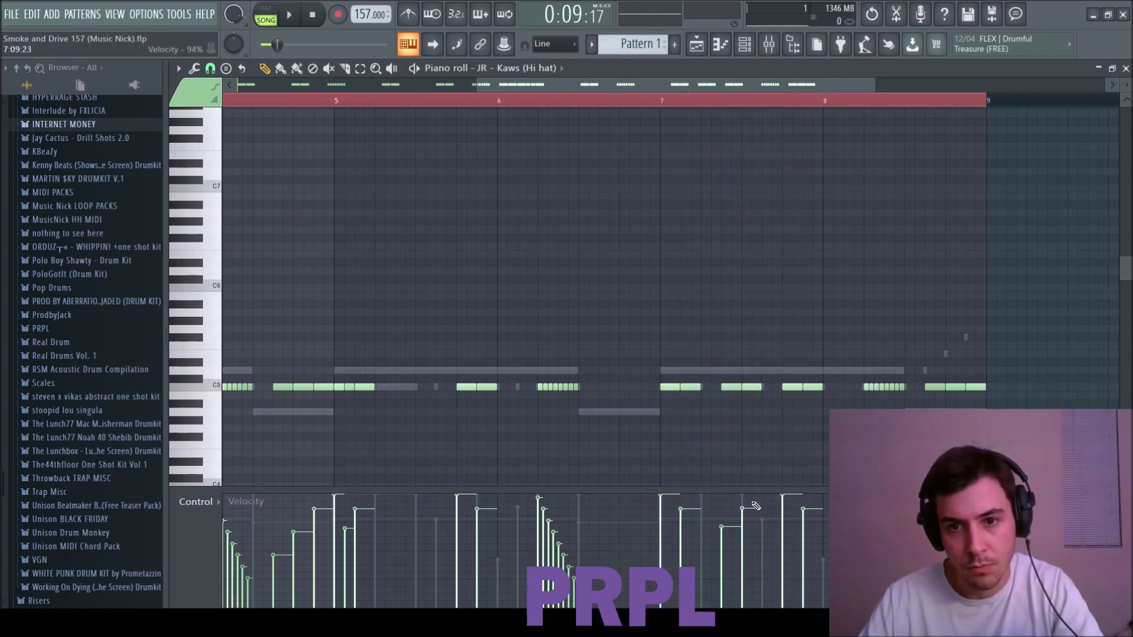
pyautogui.press('space')
pyautogui.press('space')
pyautogui.press('space')
# - Add a softer hi-hat note before the last pair of notes in bar 7 and lower the velocity of the pair's second note
pyautogui.click(773, 387)
pyautogui.click(771, 540)
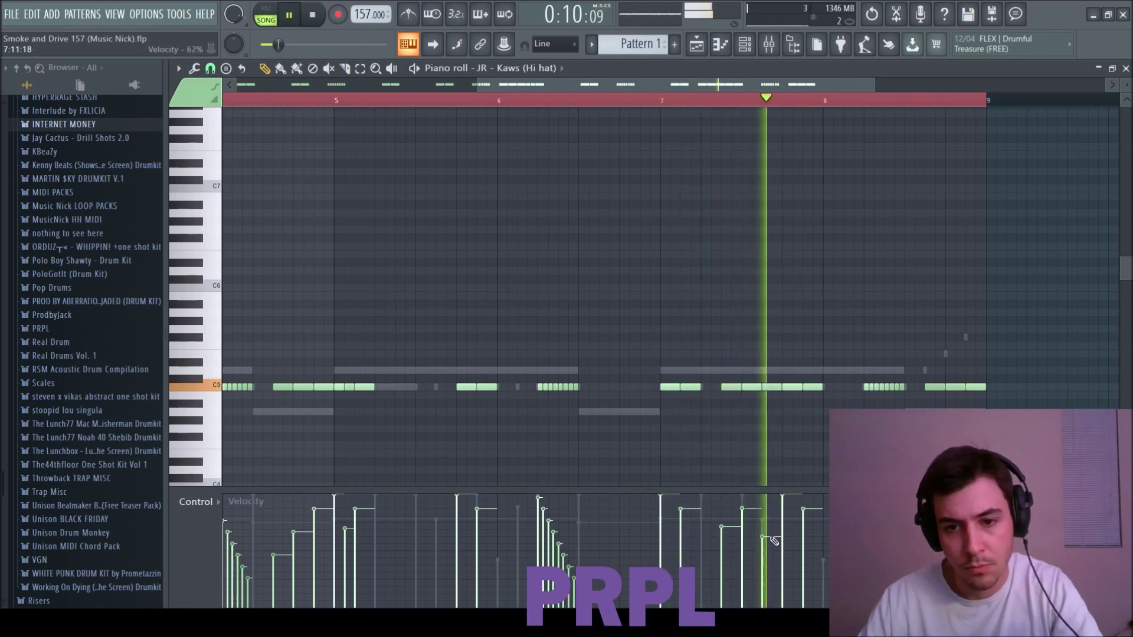
pyautogui.click(772, 544)
pyautogui.press('space')
pyautogui.press('space')
pyautogui.click(805, 505)
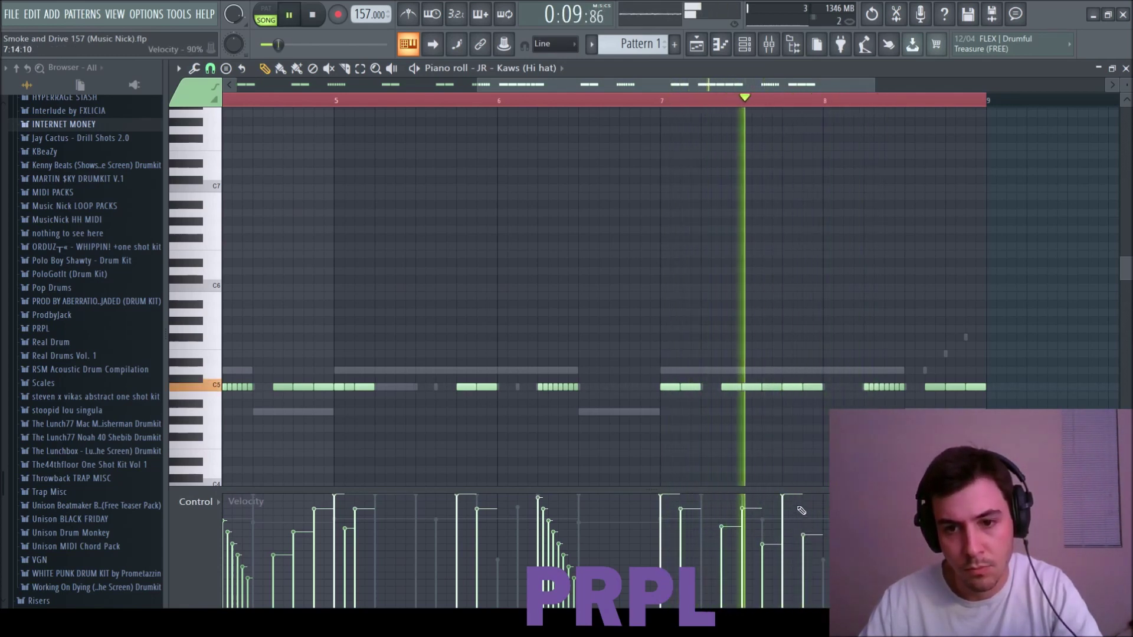
pyautogui.click(803, 528)
pyautogui.press('space')
pyautogui.press('space')
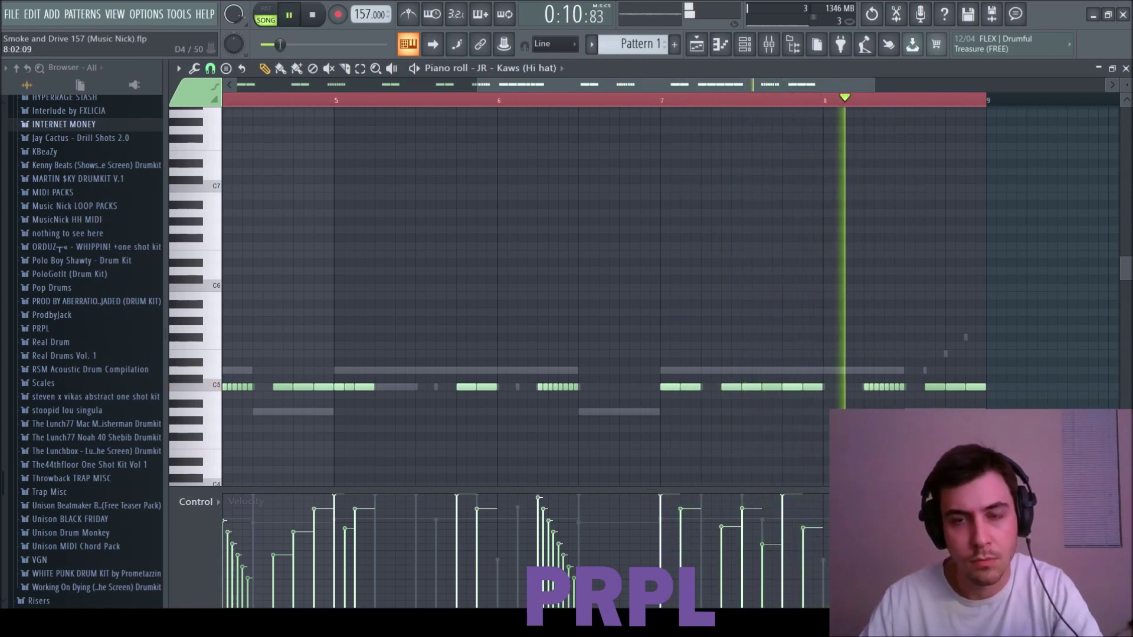
pyautogui.press('space')
pyautogui.scroll(-3, 967, 398)
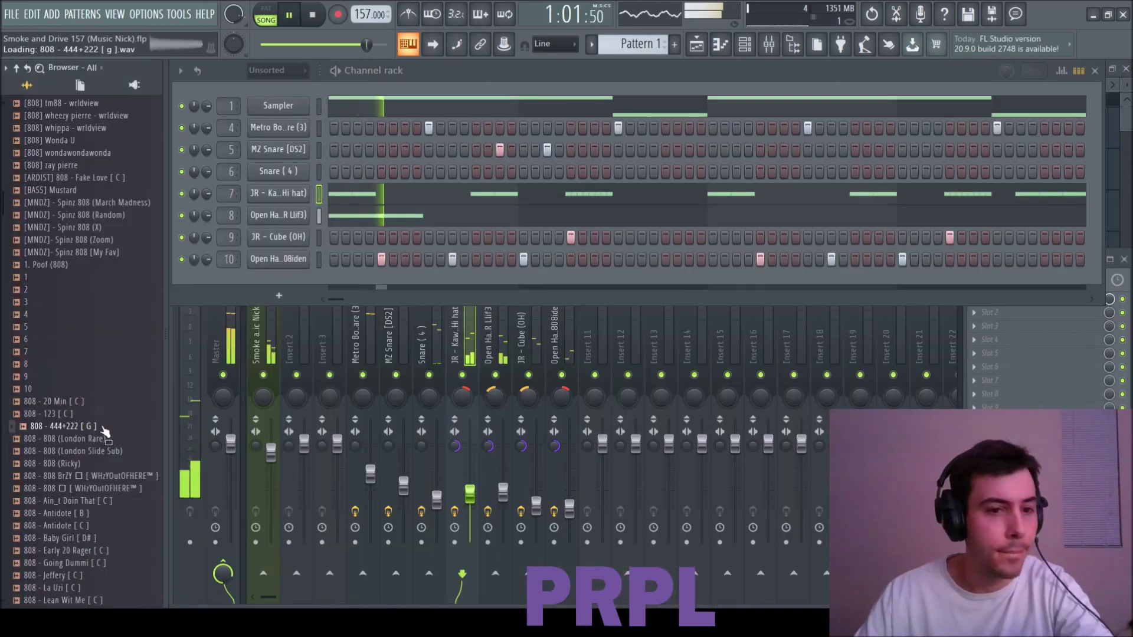
# - Audition the 808 samples 808 - Zay Spinz [ C ] and 808 () against the playing beat
pyautogui.scroll(-3, 97, 432)
pyautogui.scroll(-9, 96, 432)
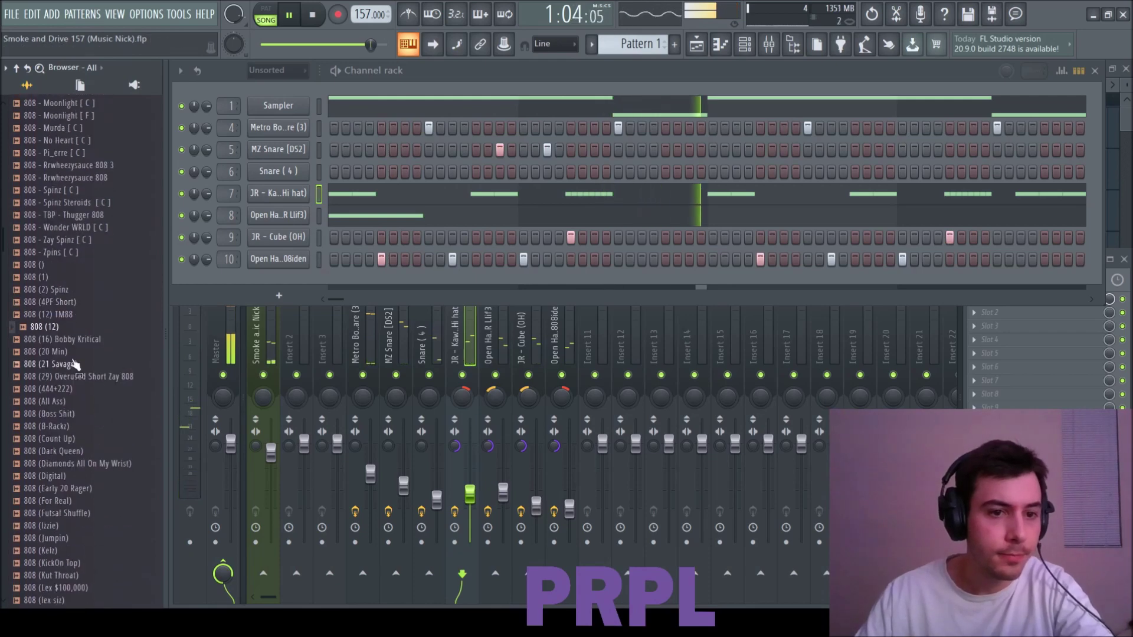
pyautogui.click(67, 241)
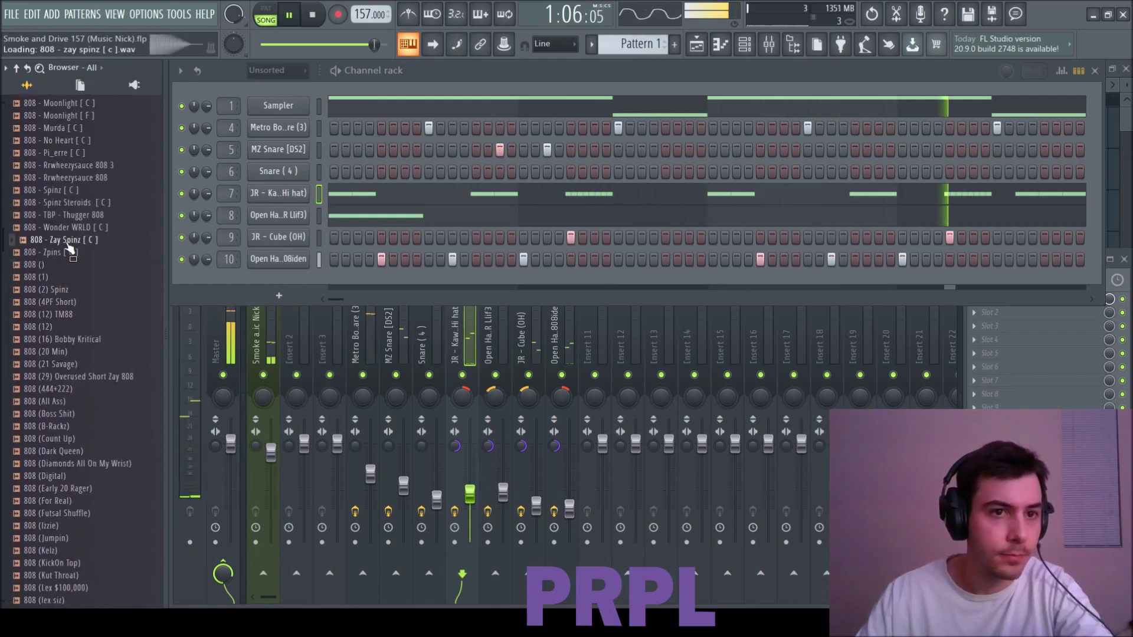
pyautogui.click(123, 267)
pyautogui.scroll(-4, 59, 298)
pyautogui.scroll(4, 59, 283)
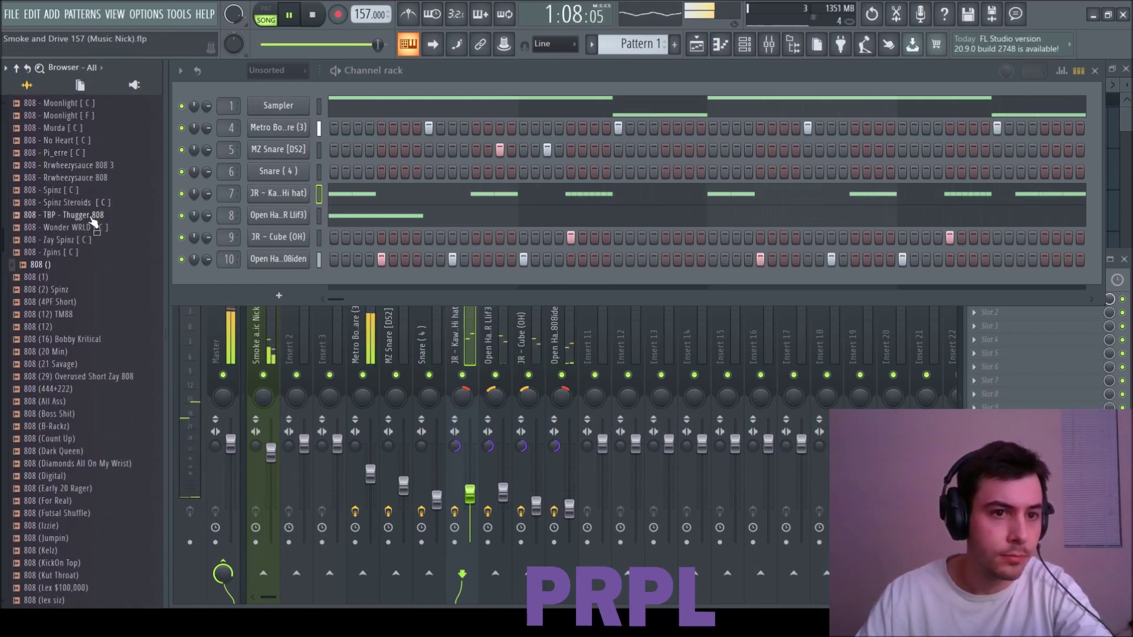
# - Audition more samples from the 808s folder, including 808 (lex siz), 808 (lex siz)_2 and 808 (lex siz)_3
pyautogui.scroll(-8, 89, 266)
pyautogui.click(70, 323)
pyautogui.scroll(-4, 70, 328)
pyautogui.click(69, 330)
pyautogui.scroll(-4, 70, 332)
pyautogui.click(68, 277)
pyautogui.scroll(4, 70, 259)
pyautogui.click(70, 235)
pyautogui.scroll(2, 71, 236)
pyautogui.click(74, 235)
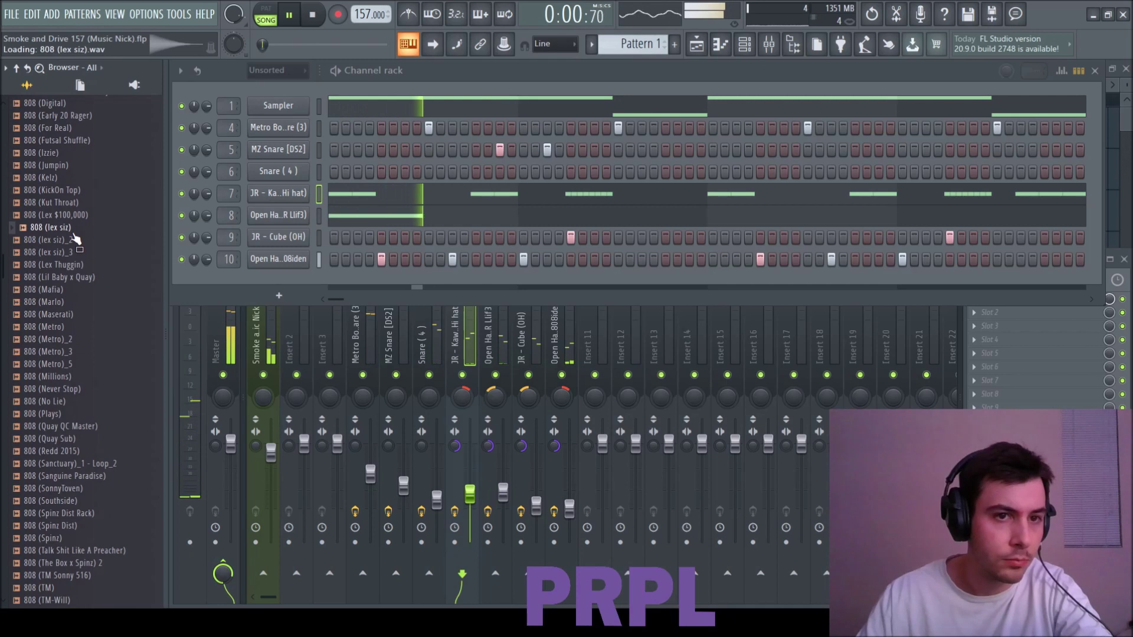
pyautogui.click(73, 240)
pyautogui.click(74, 252)
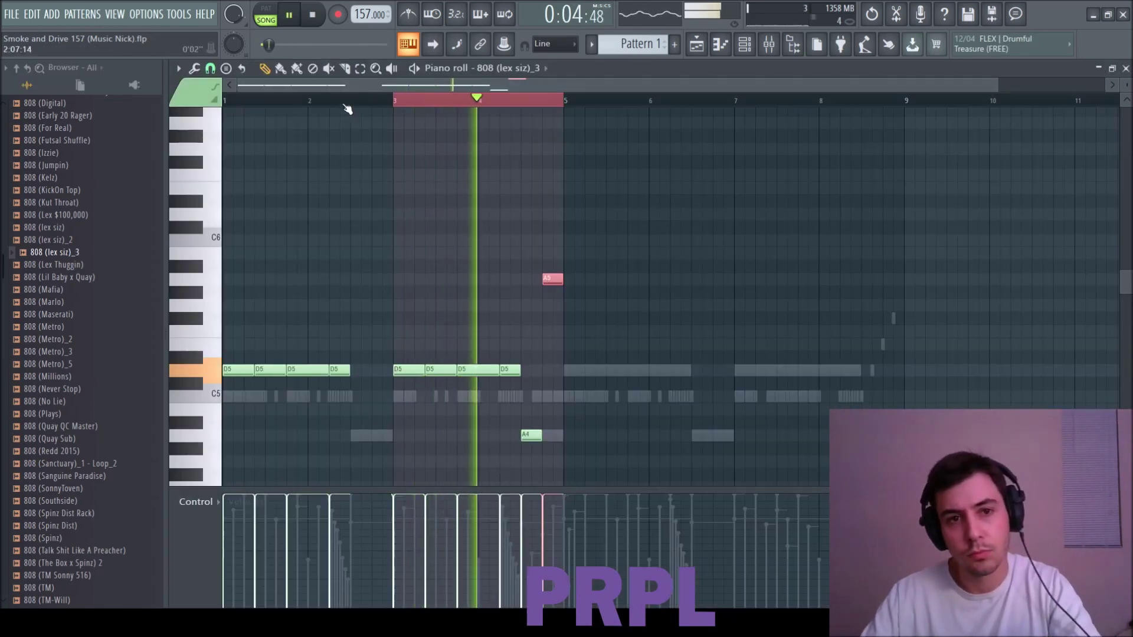
# - Duplicate the first four bars of the 808 (lex siz)_3 notes into bars 5 to 8 and deselect them
pyautogui.keyDown('ctrl'); pyautogui.click(348, 102); pyautogui.keyUp('ctrl')
pyautogui.hotkey('ctrl', 'b')
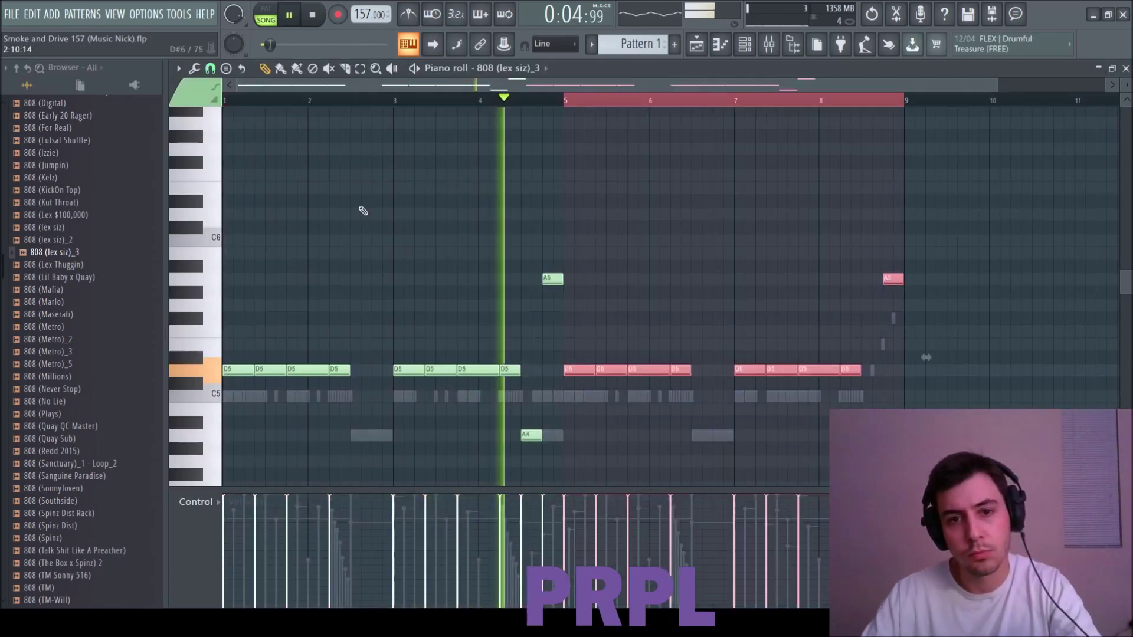
pyautogui.hotkey('ctrl', 'd')
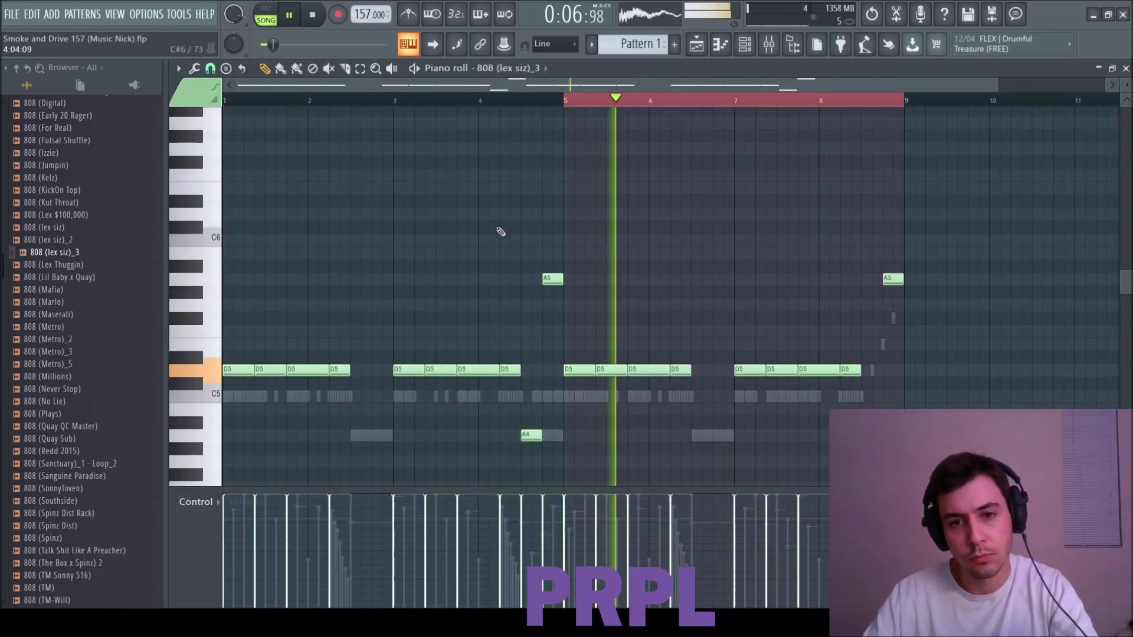
# - Add a final A5 note to the 808 pattern in bar 8, ending at the start of bar 9
pyautogui.press('space')
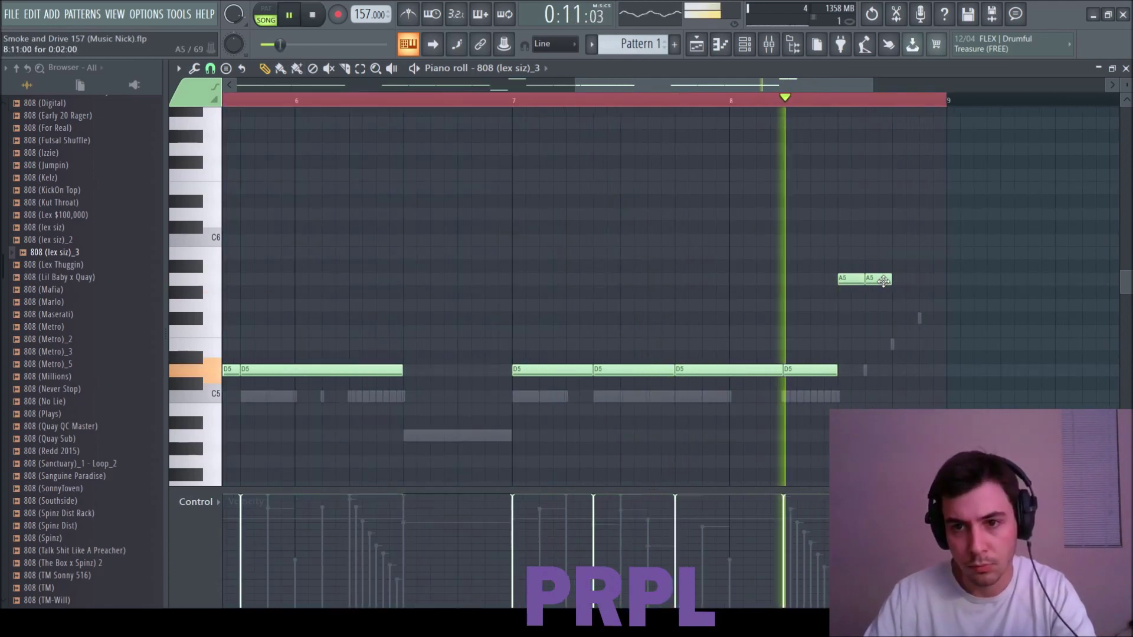
pyautogui.click(924, 279)
pyautogui.moveTo(896, 282); pyautogui.dragTo(945, 283)
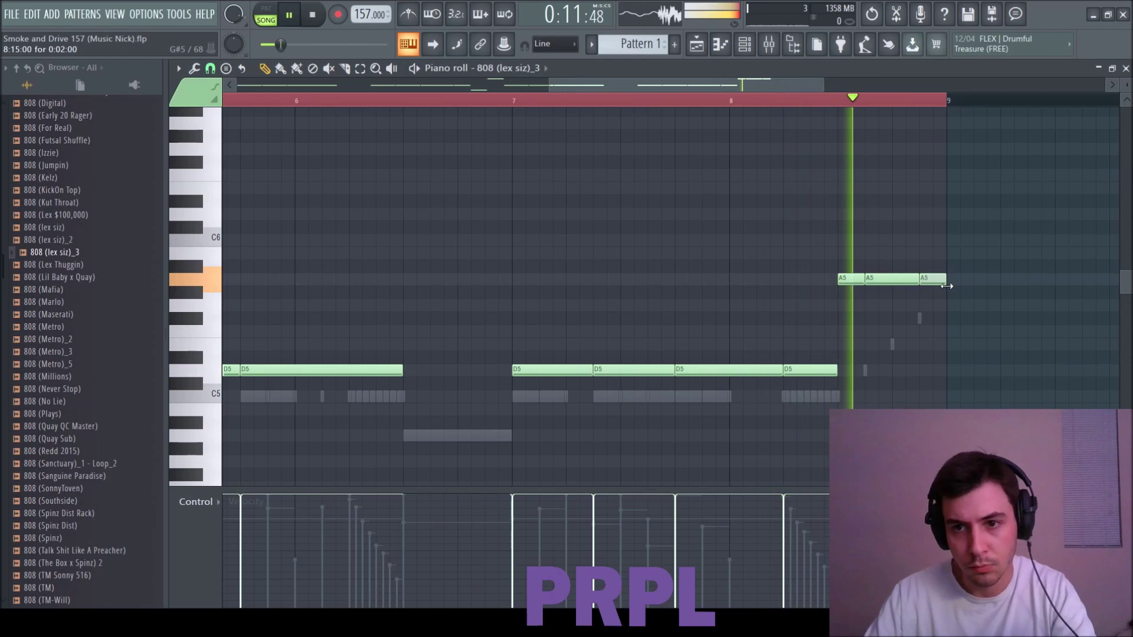
pyautogui.scroll(-3, 950, 291)
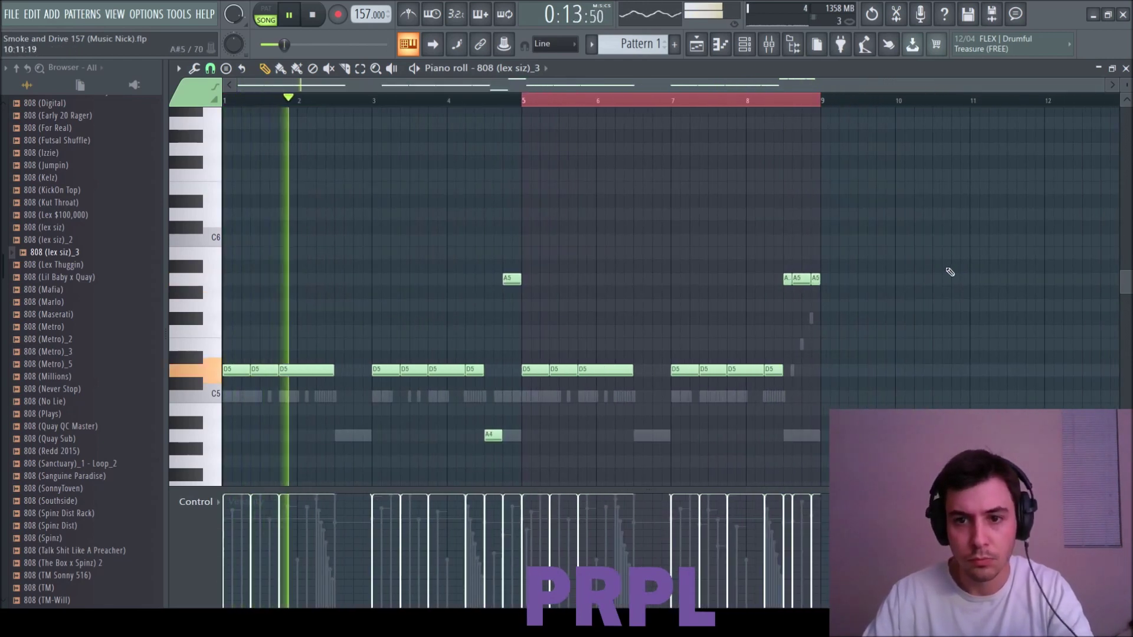
# - Lower the mixer volume of the 808 (lex siz)_3 track to 80%
pyautogui.press('F6')
pyautogui.press('F9')
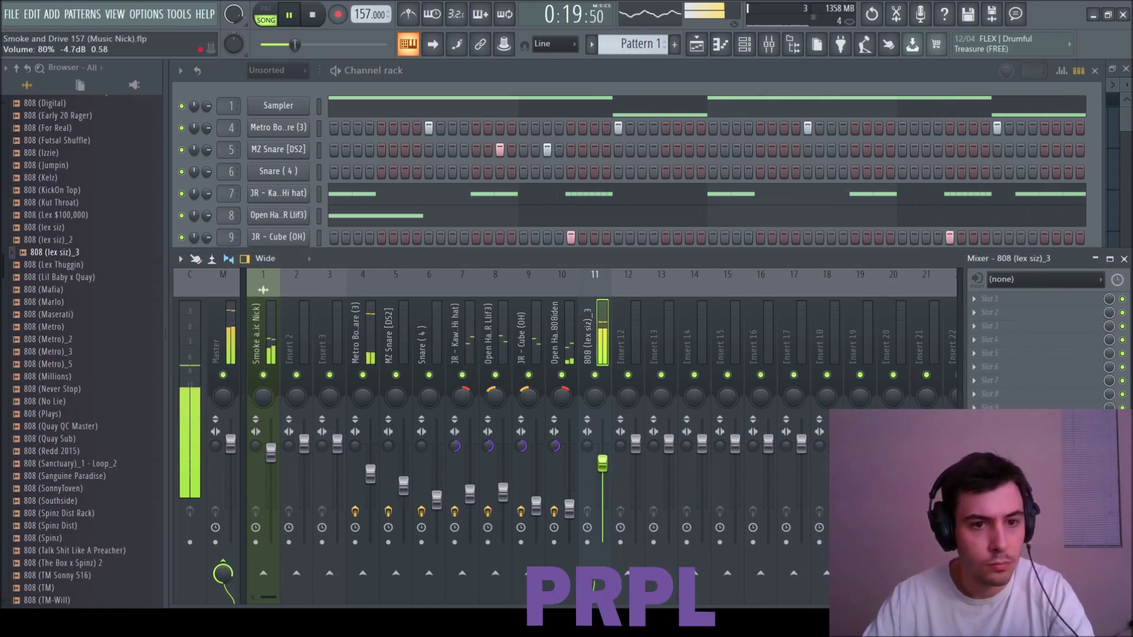
# - Collapse the 808s sample folder and browse the remaining sample packs
pyautogui.scroll(15, 33, 381)
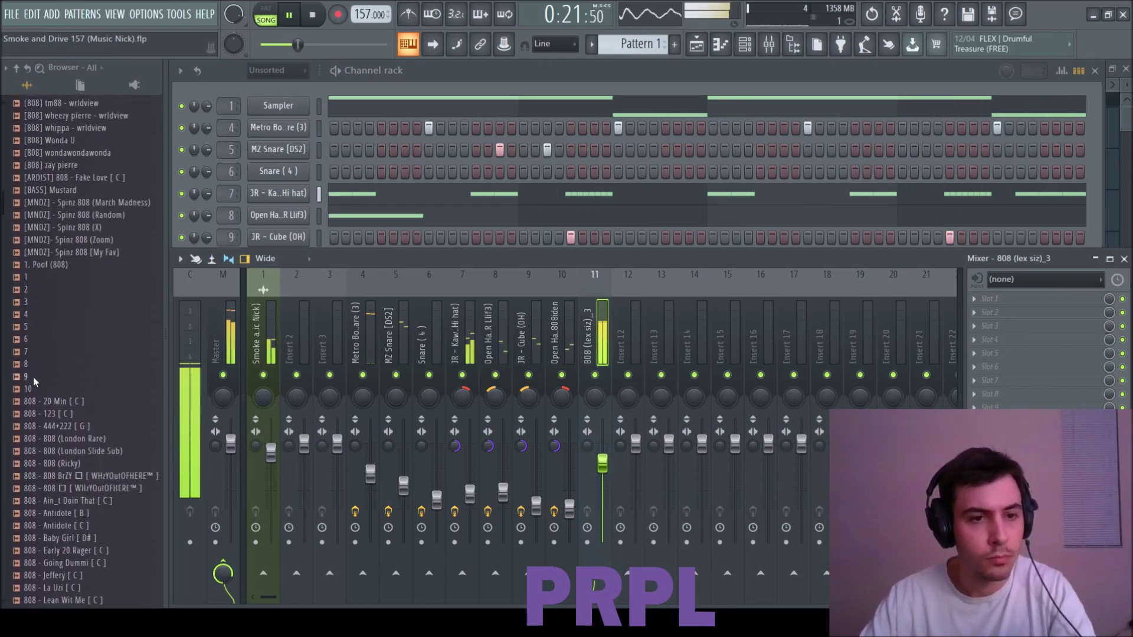
pyautogui.scroll(1, 33, 377)
pyautogui.click(47, 365)
pyautogui.click(48, 365)
pyautogui.scroll(-2, 51, 365)
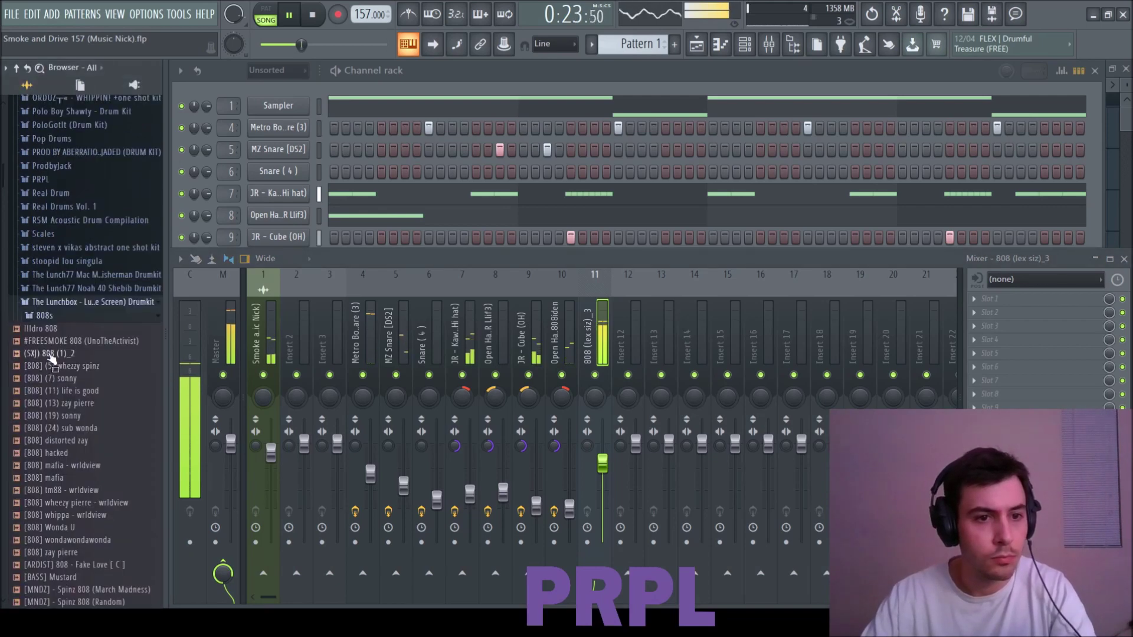
pyautogui.click(52, 318)
pyautogui.scroll(-4, 58, 348)
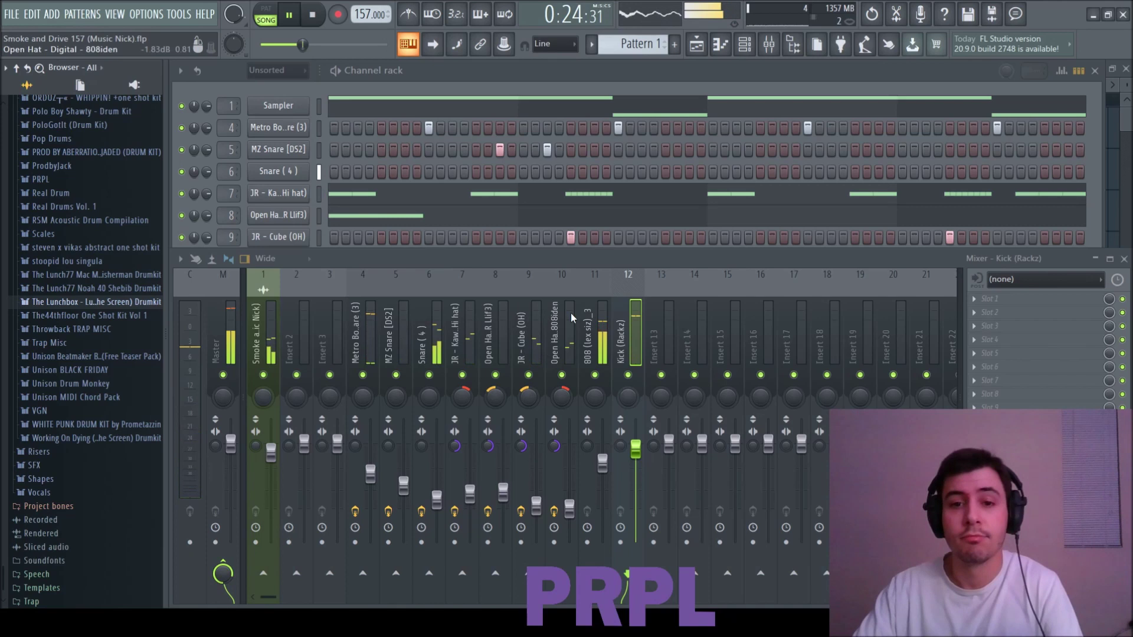
# - Solo the 808 (lex siz)_3 mixer track and enable the Kick (Rackz) and Metro Boomin Snare (3) tracks alongside it
pyautogui.click(592, 333)
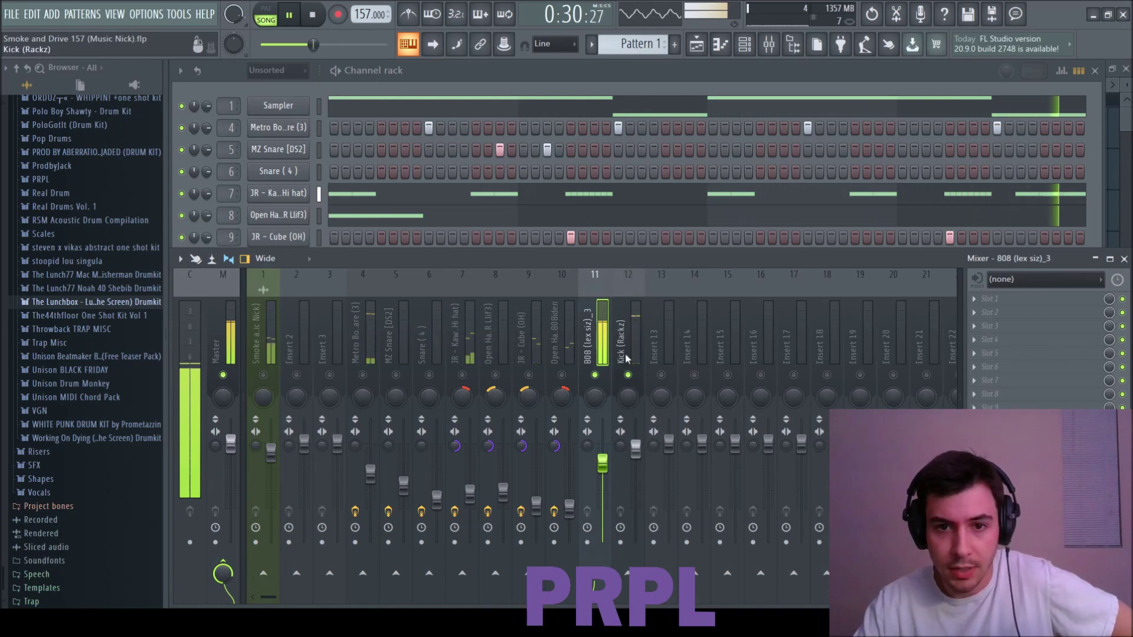
pyautogui.click(627, 374)
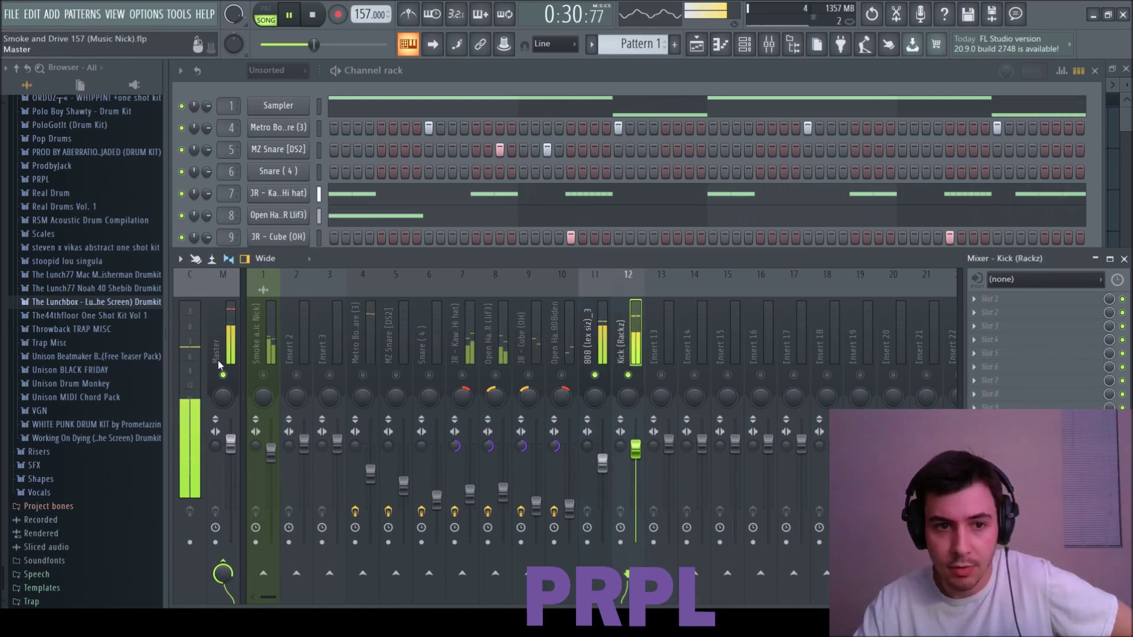
pyautogui.click(363, 375)
# - Lower the mixer levels of the three snare tracks, with Snare ( 4 ) at 35%, and of the JR - Kaws hi-hat track
pyautogui.moveTo(371, 477); pyautogui.dragTo(404, 499)
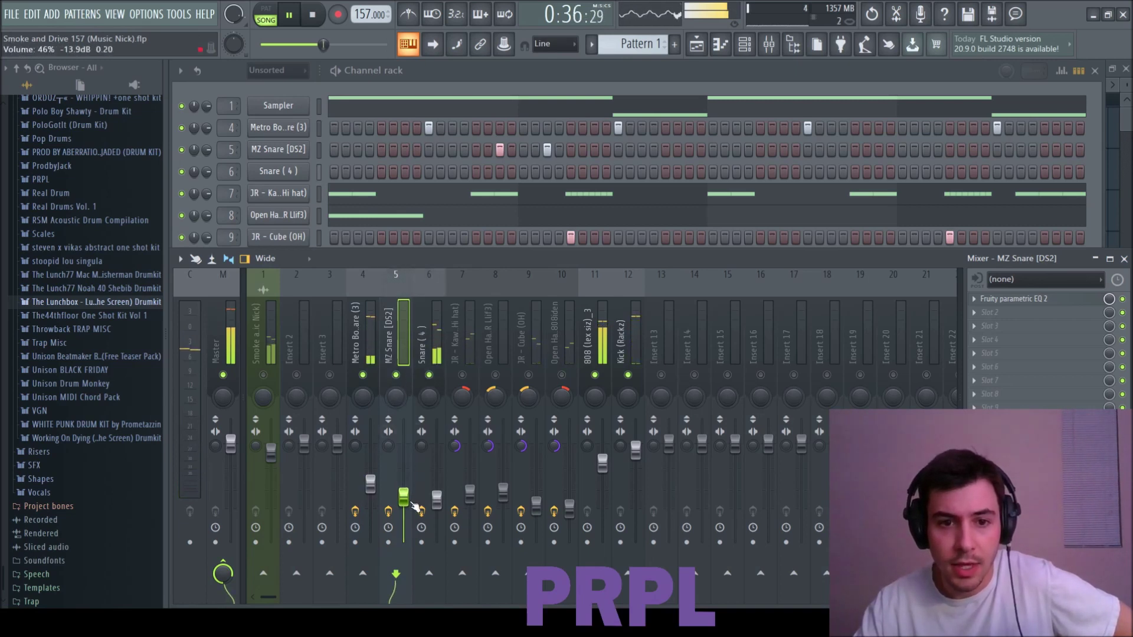
pyautogui.click(364, 342)
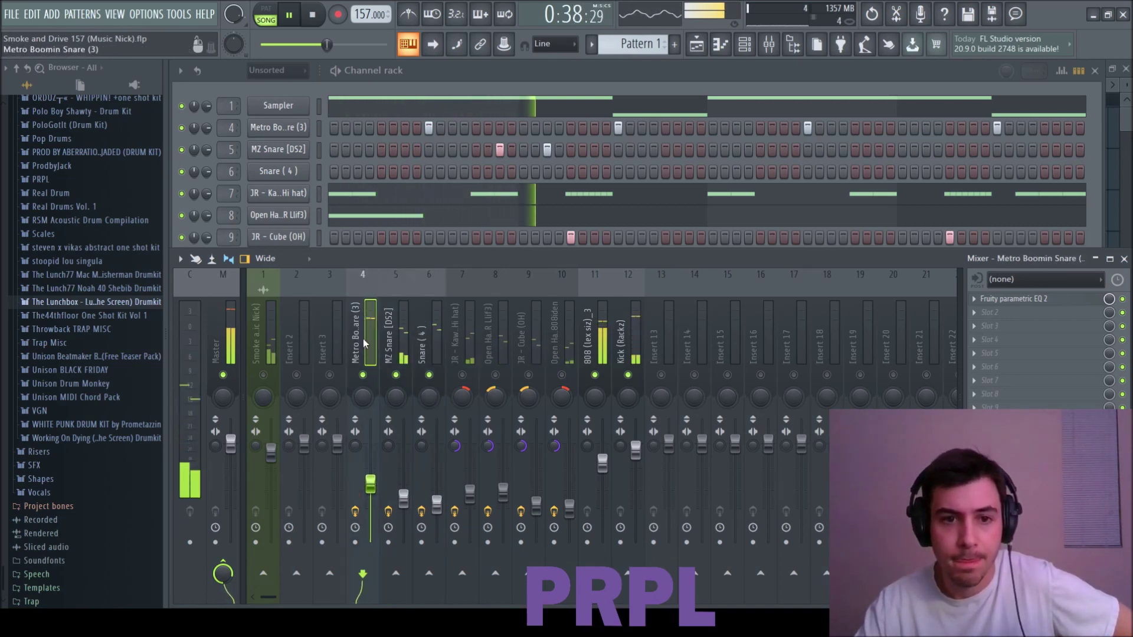
pyautogui.moveTo(404, 499); pyautogui.dragTo(405, 502)
pyautogui.click(371, 489)
pyautogui.click(598, 347)
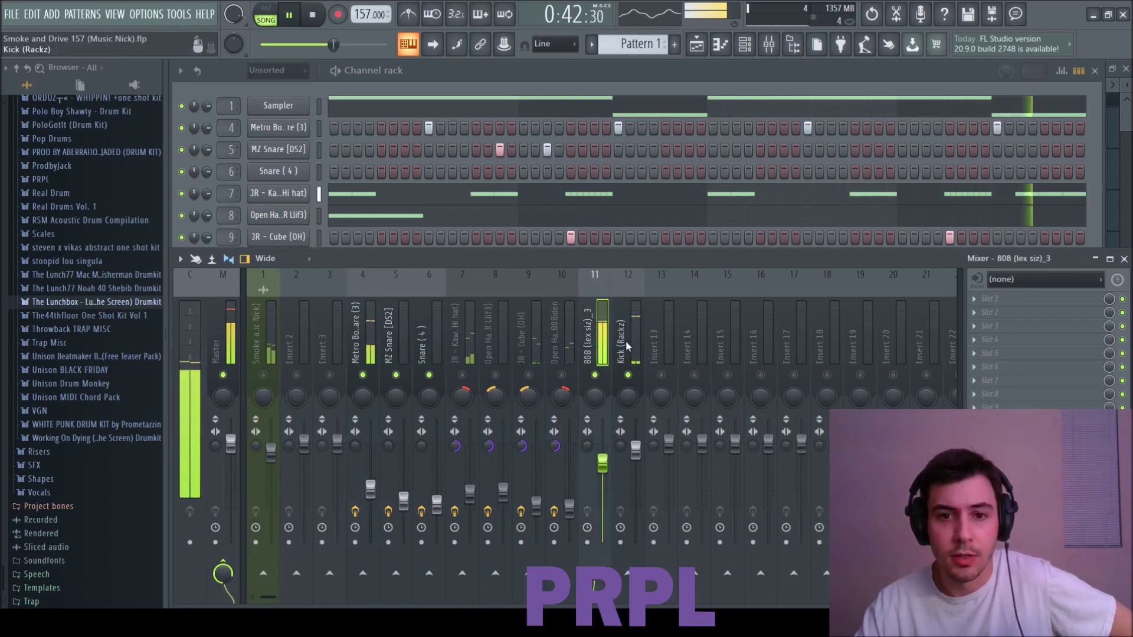
pyautogui.click(403, 502)
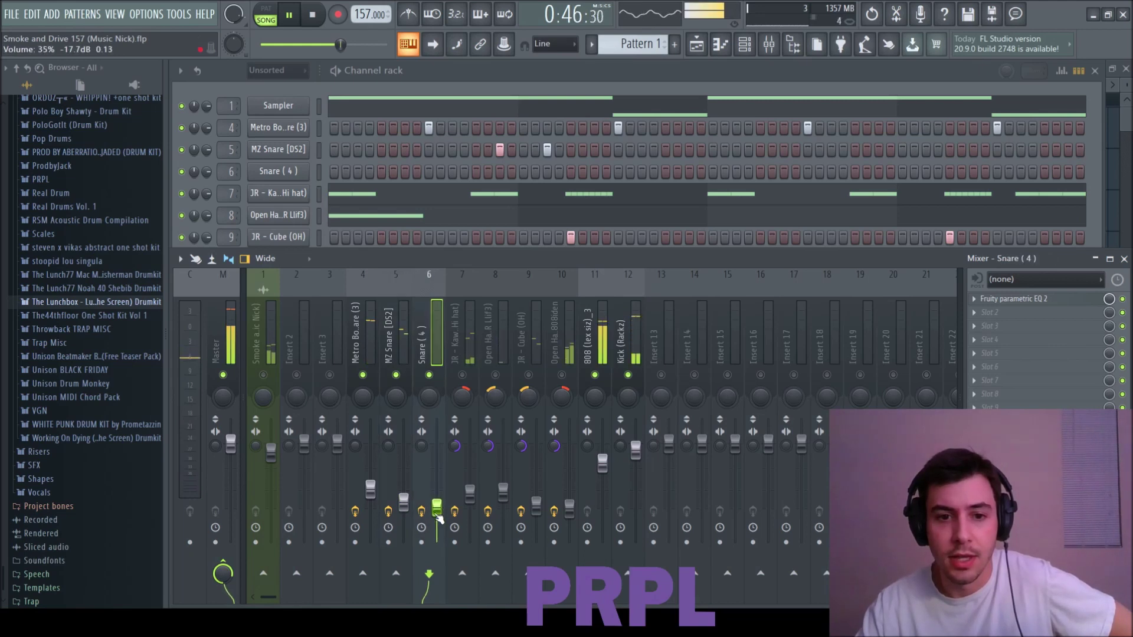
pyautogui.click(470, 494)
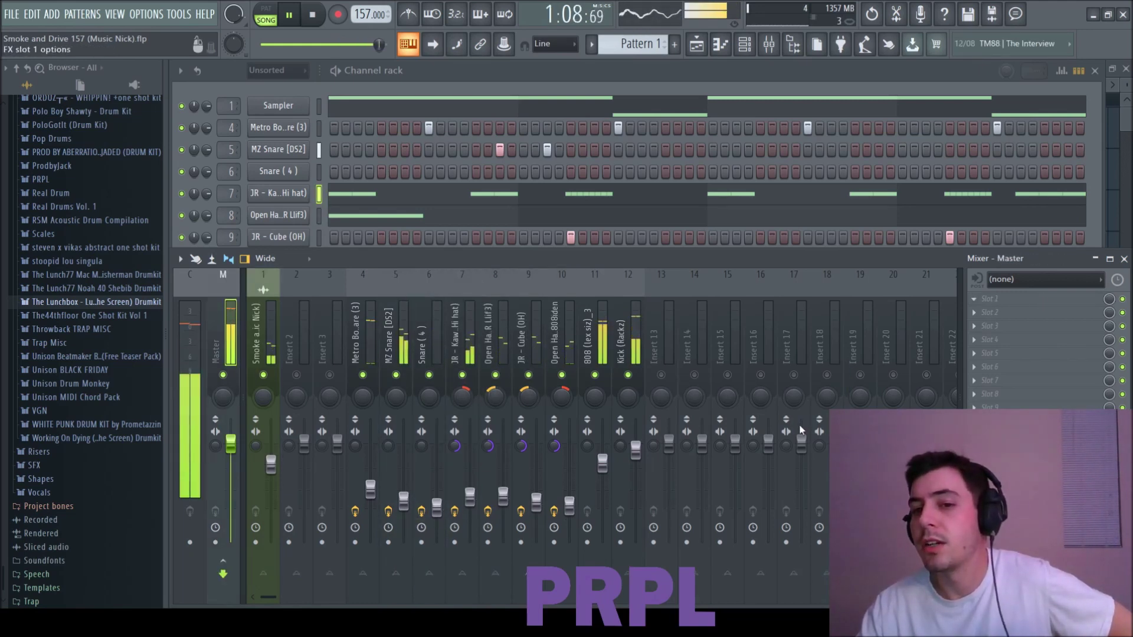
# - Load TRS Classic Clipper on the Master track with 5.0 dB gain and -4.1 slope, and close its window
pyautogui.click(800, 429)
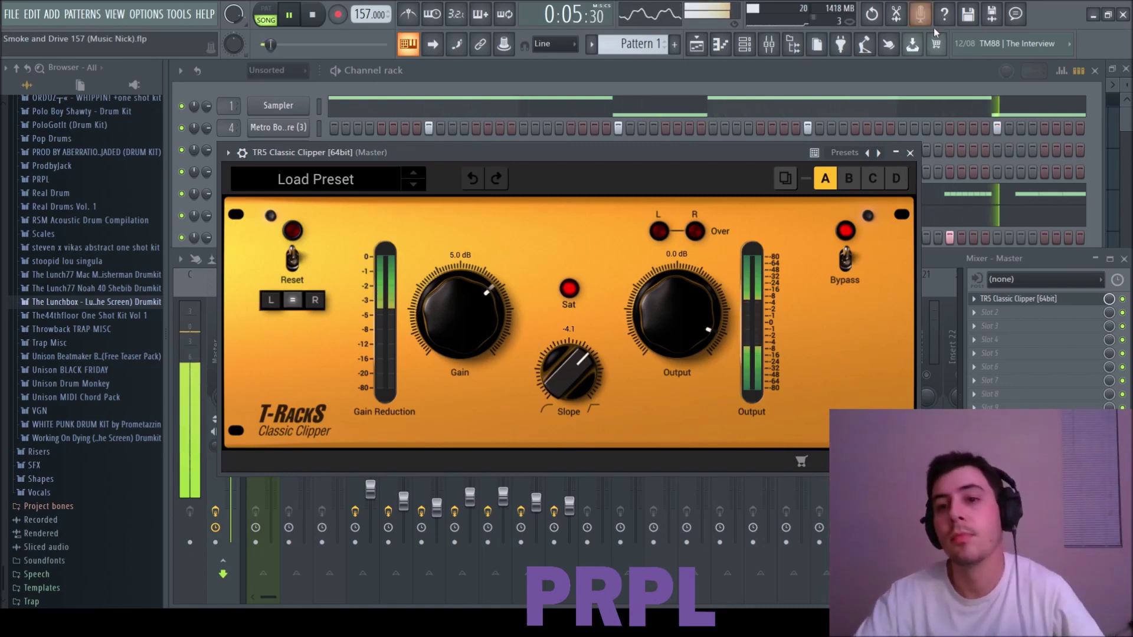
pyautogui.click(908, 155)
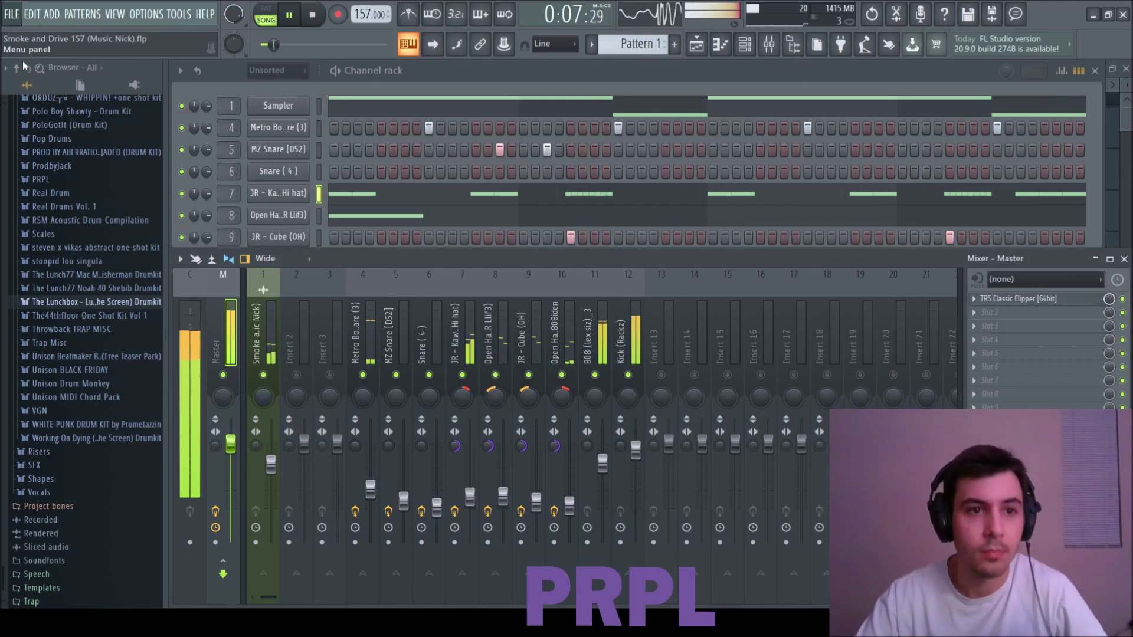
# - Show the playlist and play the arrangement from the beginning
pyautogui.press('F5')
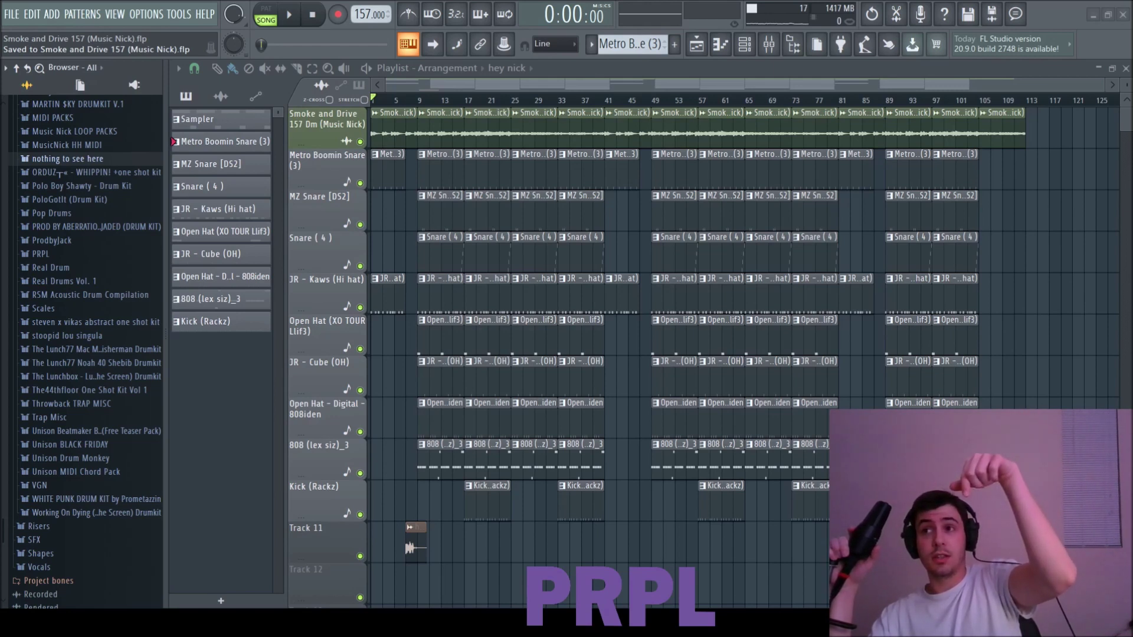
pyautogui.click(289, 15)
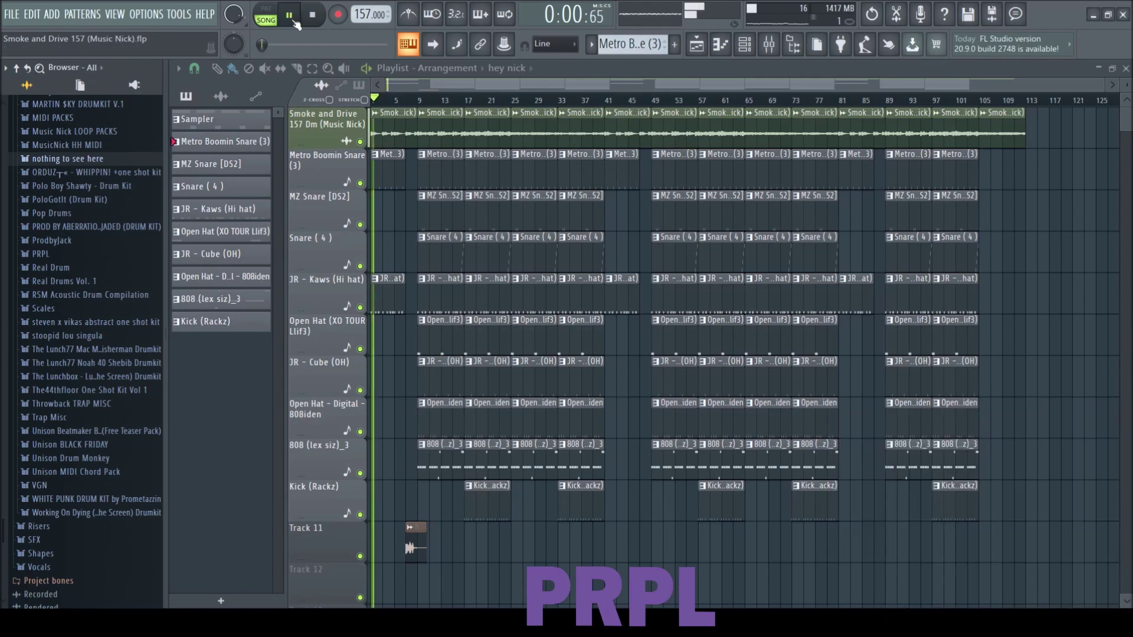